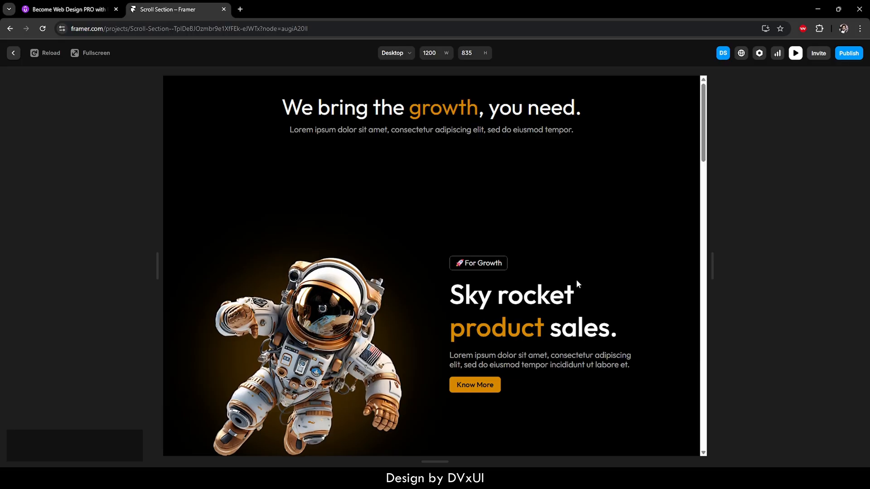
Examine the finished scroll section in the preview, from the growth block through the customers and deals blocks beside the fixed astronaut.
scroll(576, 282, "down", 3)
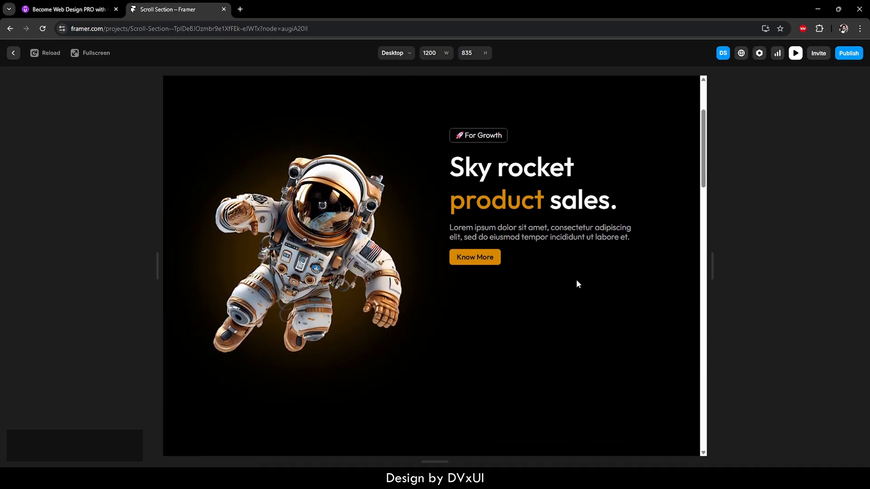
scroll(578, 283, "down", 3)
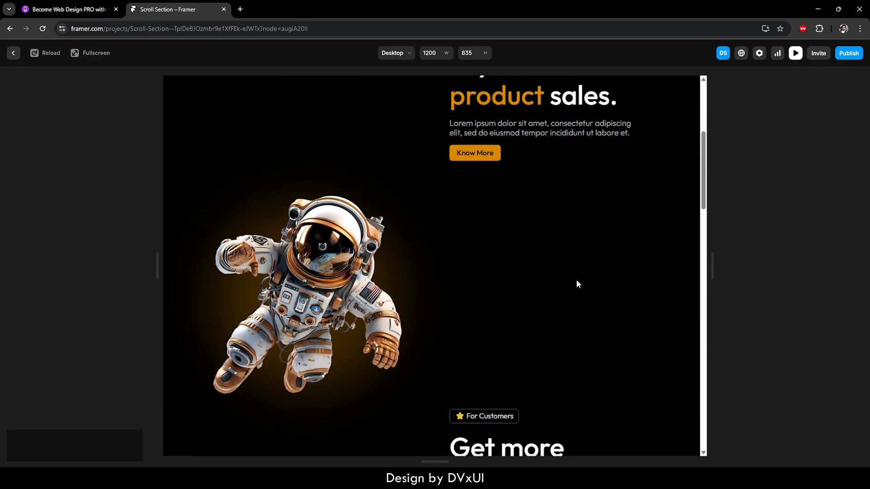
scroll(576, 284, "down", 3)
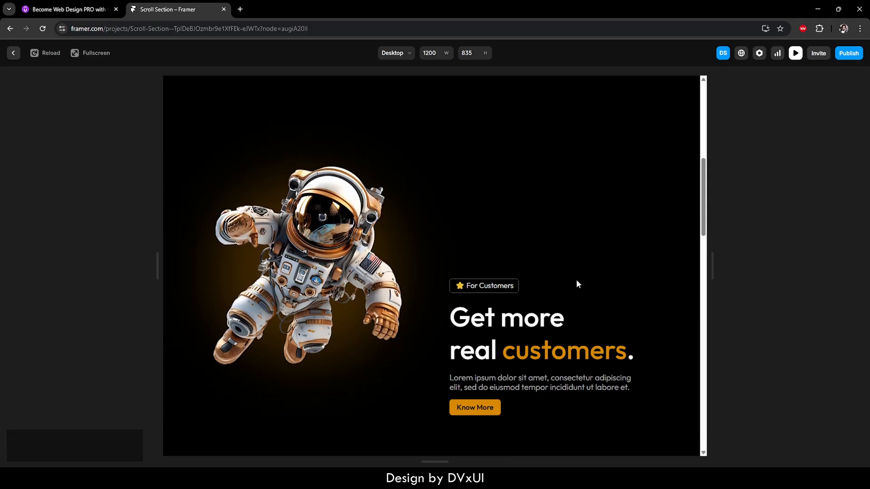
scroll(577, 284, "down", 2)
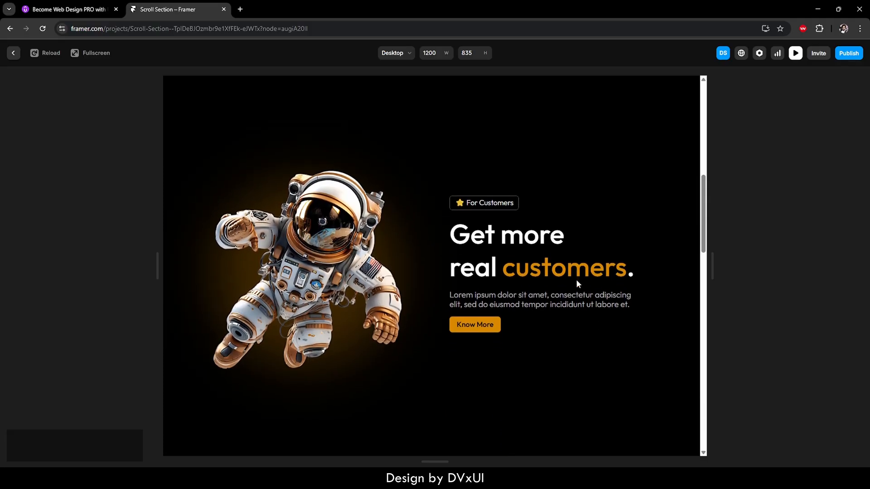
scroll(577, 284, "down", 2)
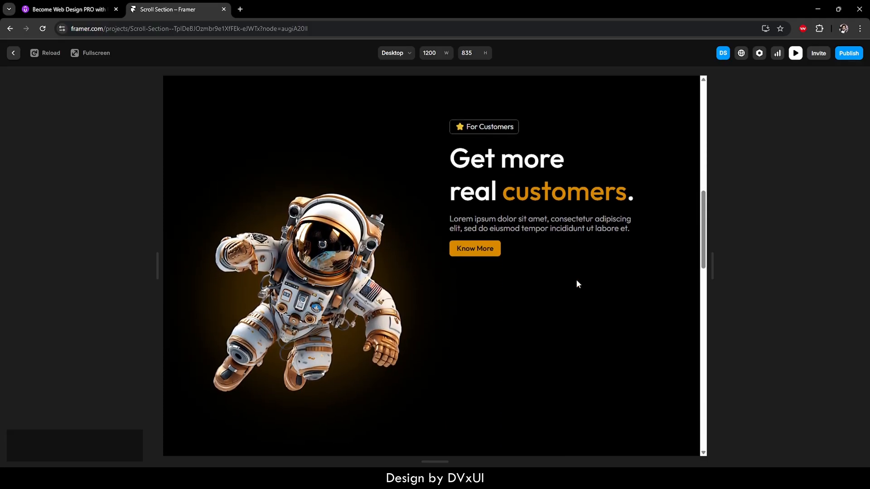
scroll(577, 281, "down", 1)
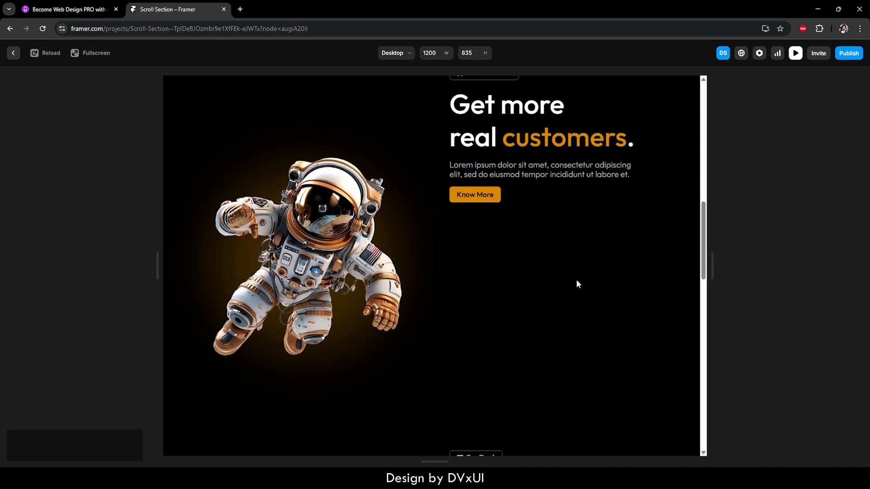
scroll(577, 284, "down", 3)
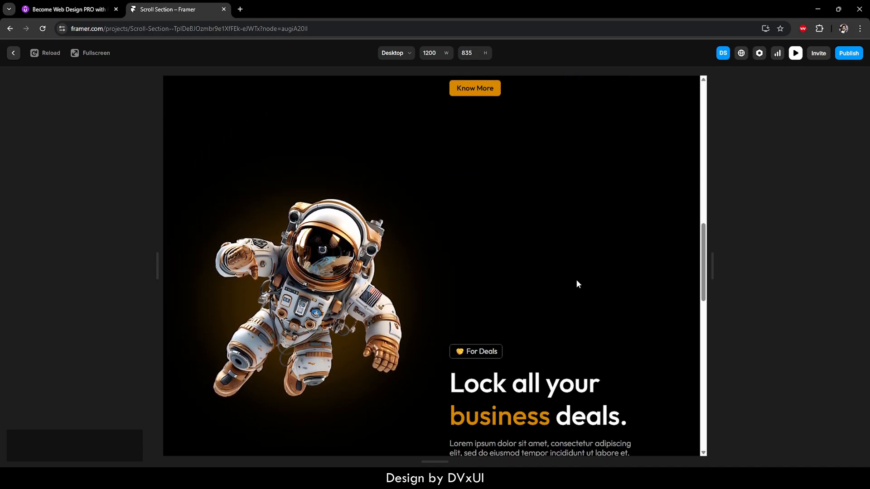
scroll(577, 284, "down", 5)
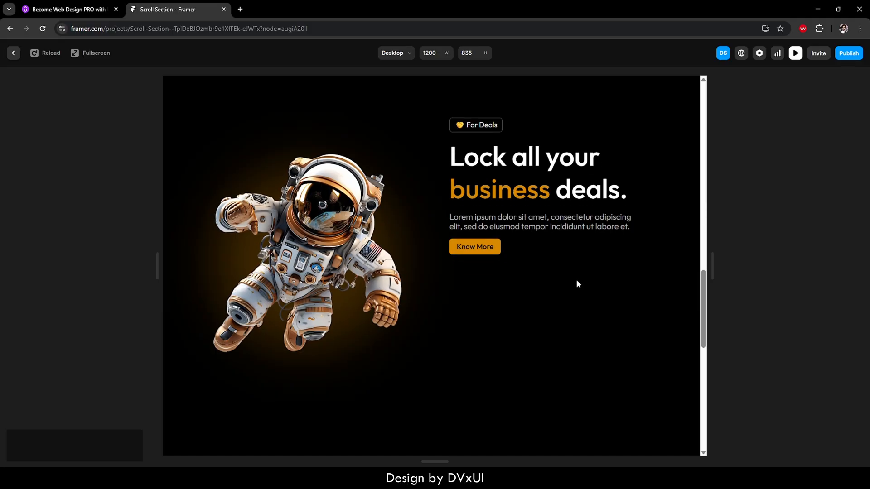
scroll(577, 284, "down", 5)
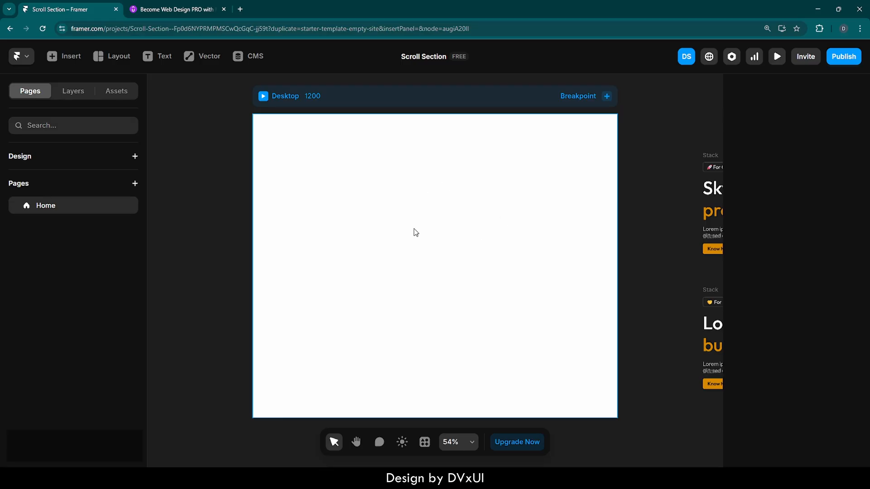
Show the page's layer list and add a vertical Stack layout to the Desktop breakpoint.
left_click(489, 207)
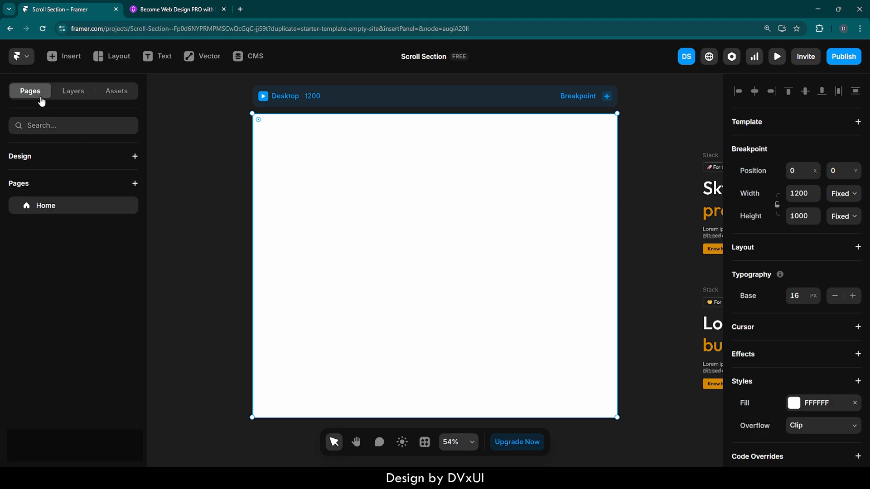
left_click(73, 91)
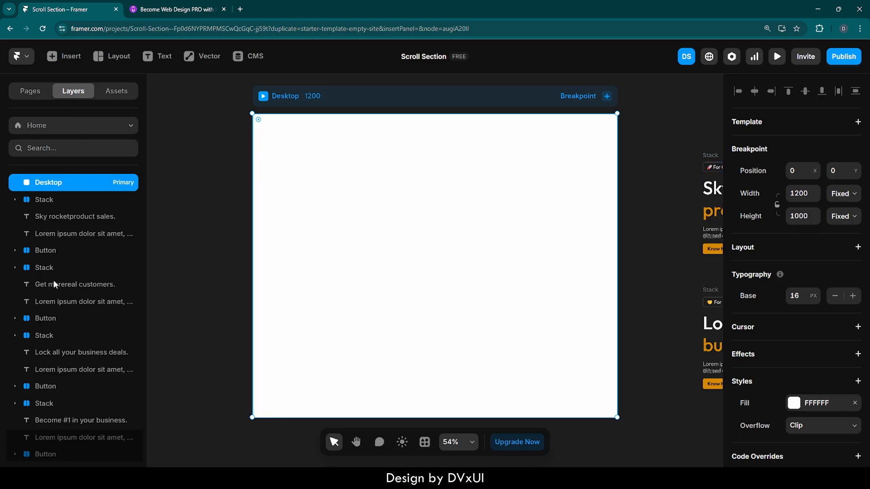
scroll(527, 327, "right", 7)
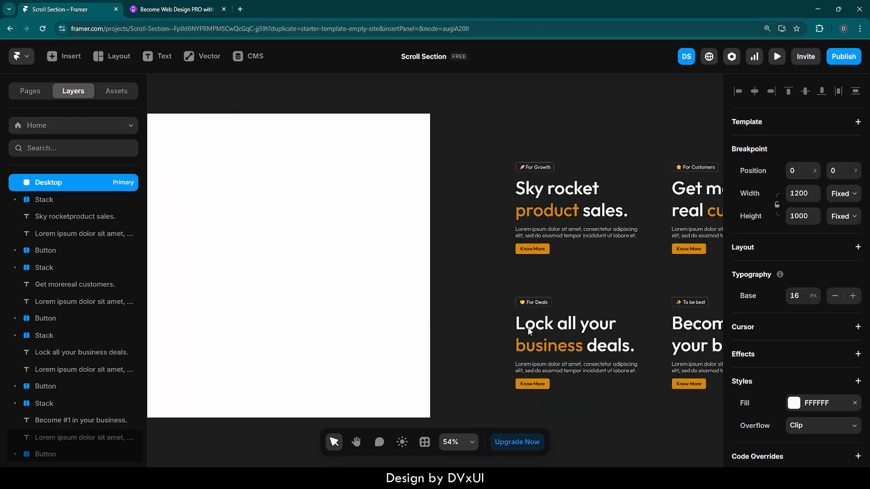
scroll(527, 327, "right", 2)
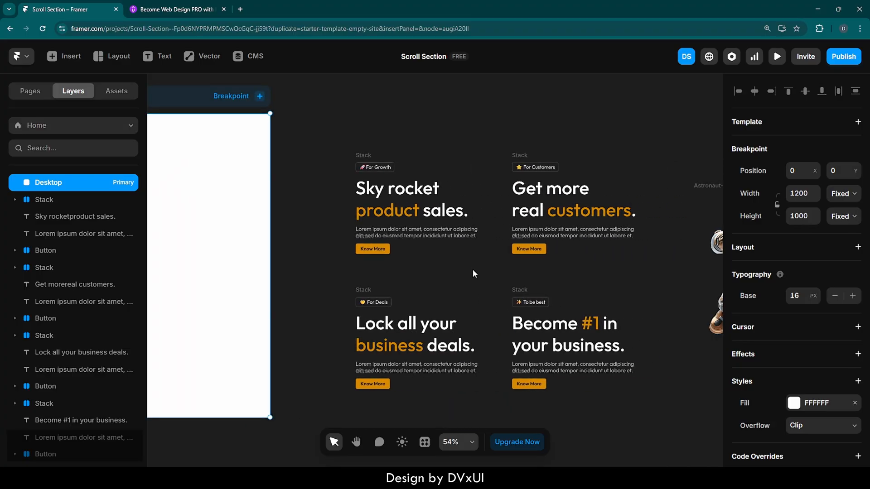
scroll(557, 273, "right", 5)
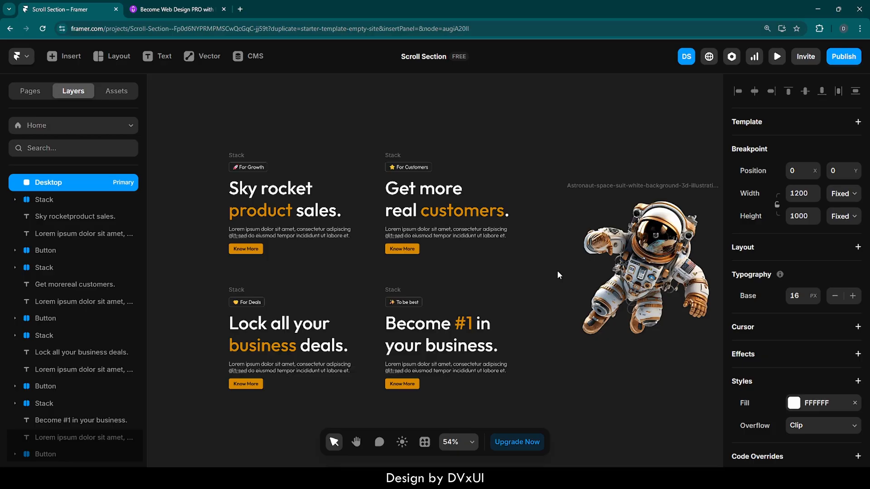
scroll(557, 270, "left", 14)
scroll(557, 271, "left", 4)
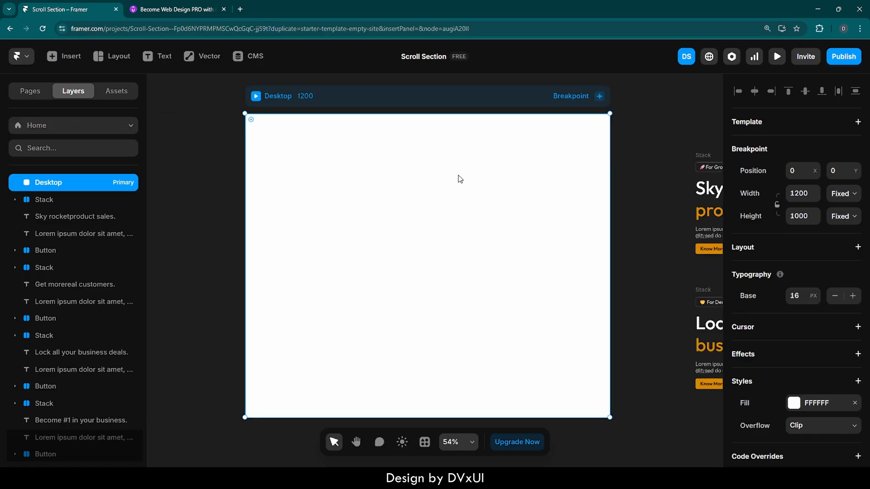
left_click(747, 250)
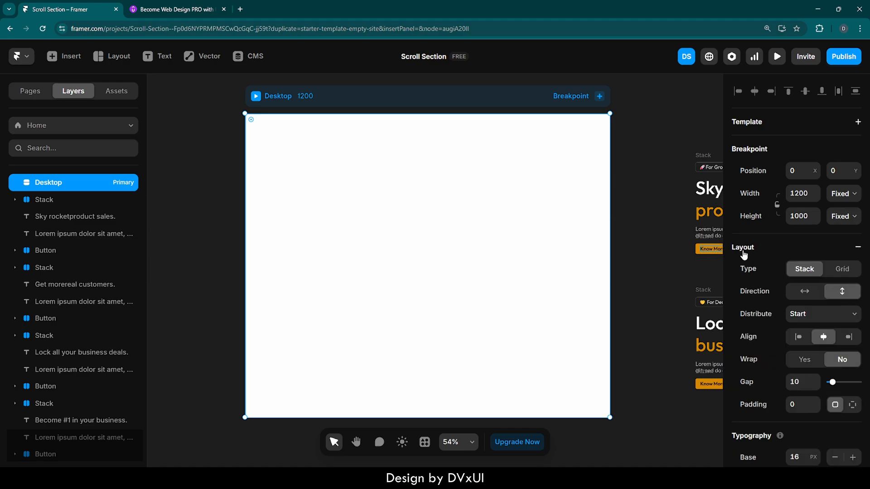
Draw a frame about 601 by 313 px inside the Desktop breakpoint and set its width to Fill.
key("f")
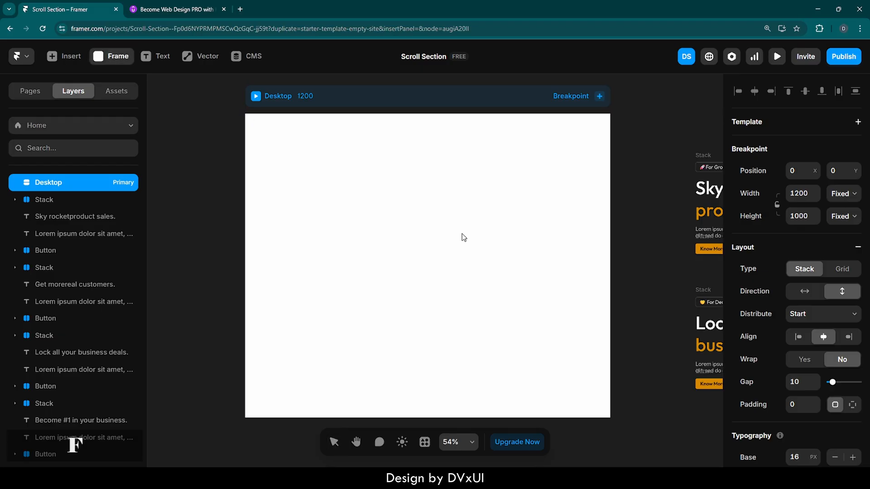
left_click_drag(331, 182, 514, 278)
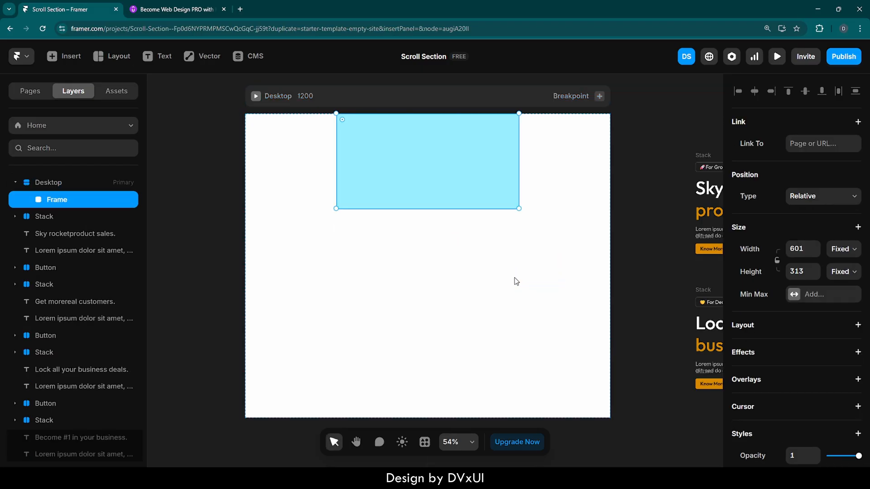
left_click(840, 250)
left_click(835, 288)
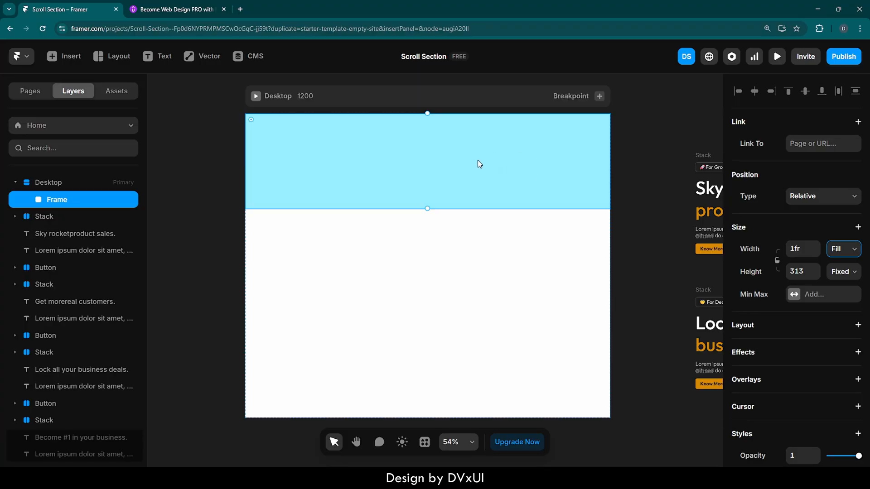
Rename the new frame as Main and set its height to Fill.
double_click(67, 199)
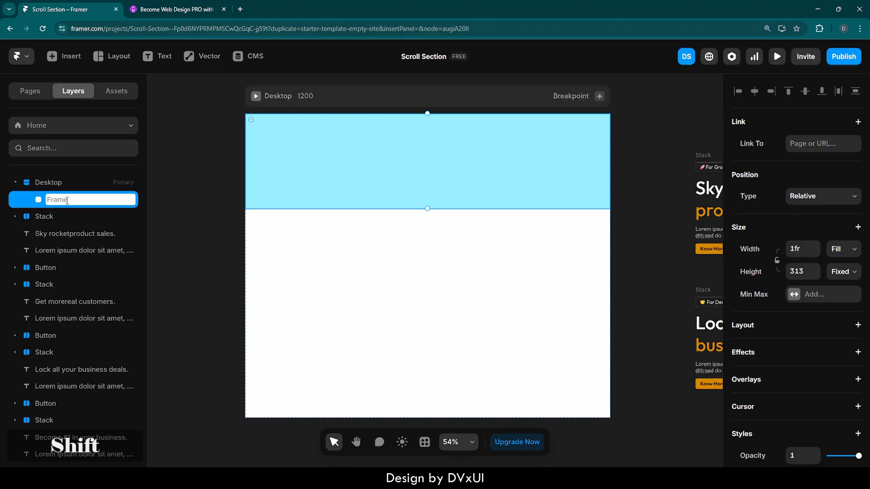
type("Main")
key("Return")
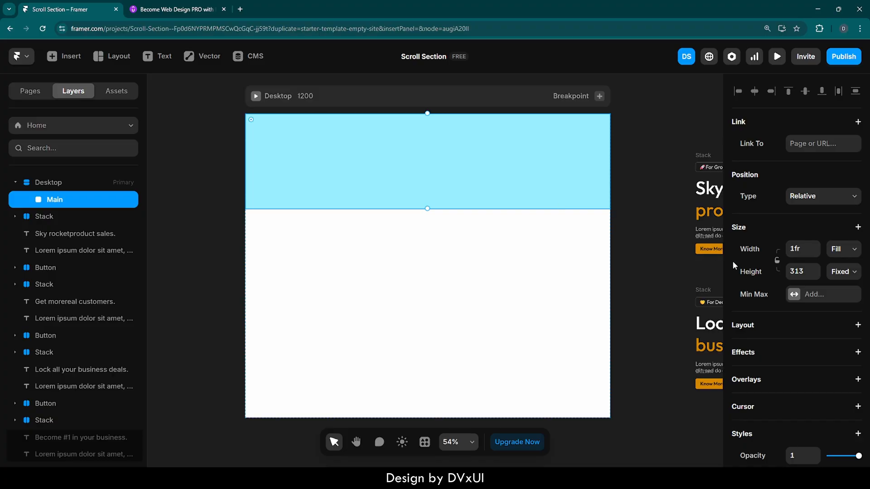
left_click(839, 273)
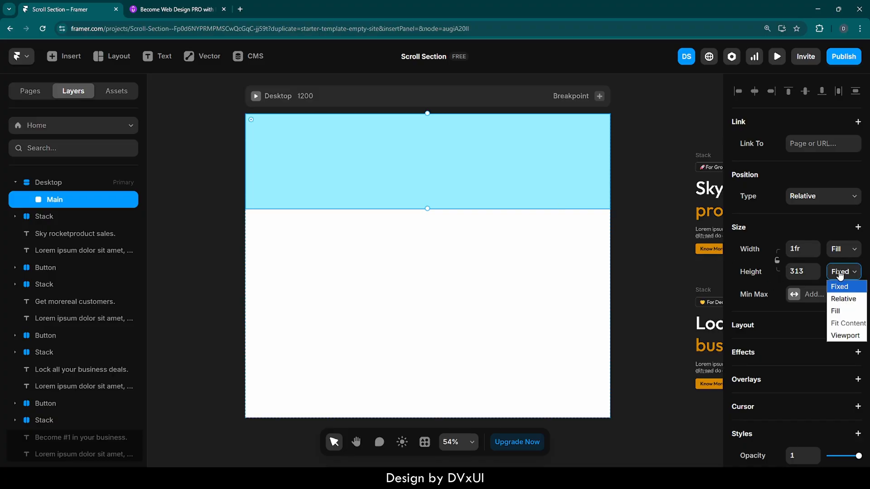
left_click(839, 312)
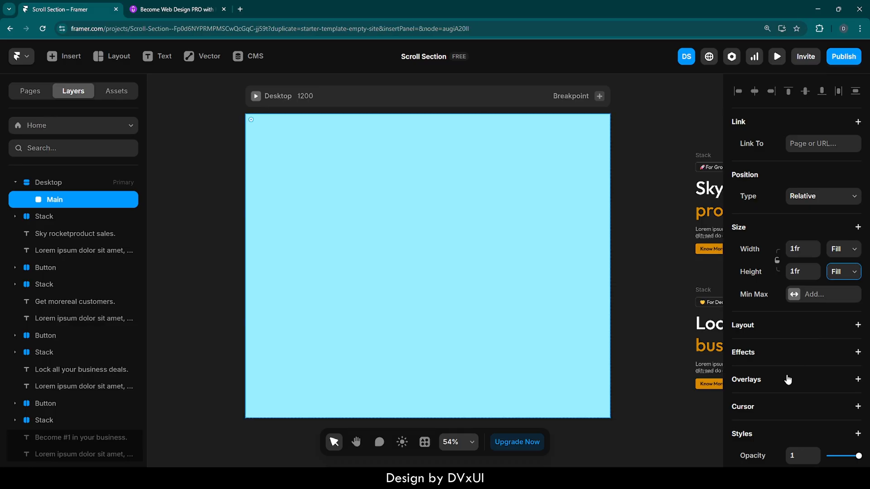
Set the Main frame's fill color to 252525.
scroll(788, 380, "down", 4)
scroll(788, 379, "down", 1)
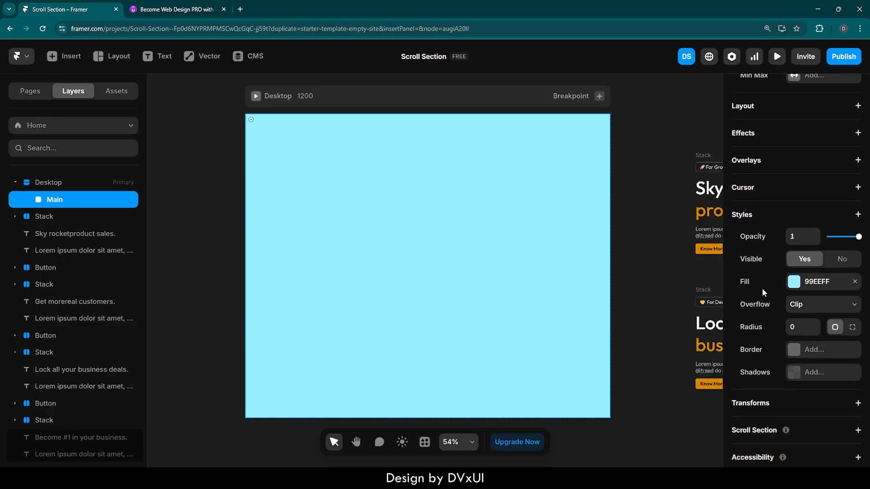
left_click(799, 286)
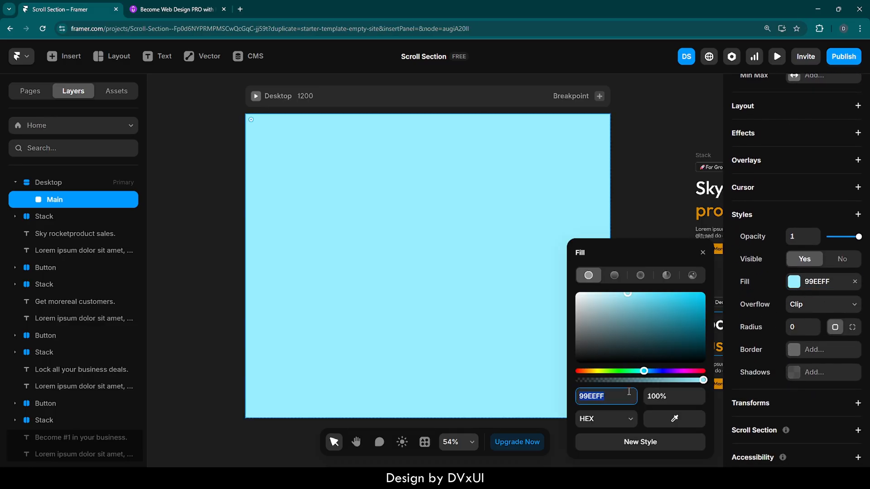
type("25")
key("Return")
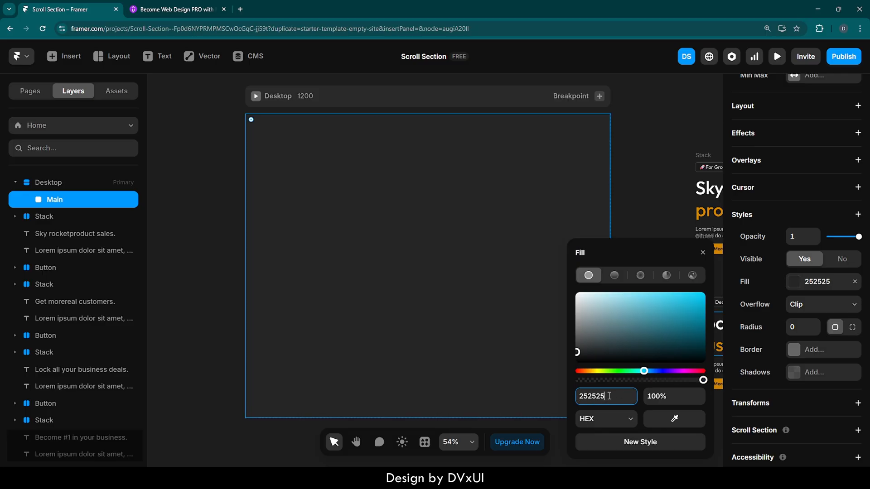
left_click(628, 215)
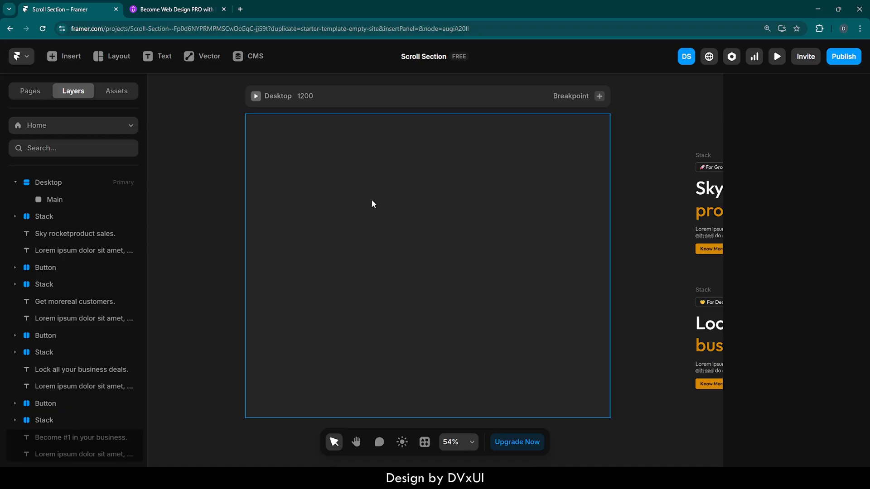
Draw a frame about 609 by 197 px near the top of Main, duplicate it, and place the copy just below.
key("f")
left_click_drag(288, 136, 474, 197)
key("ctrl+d")
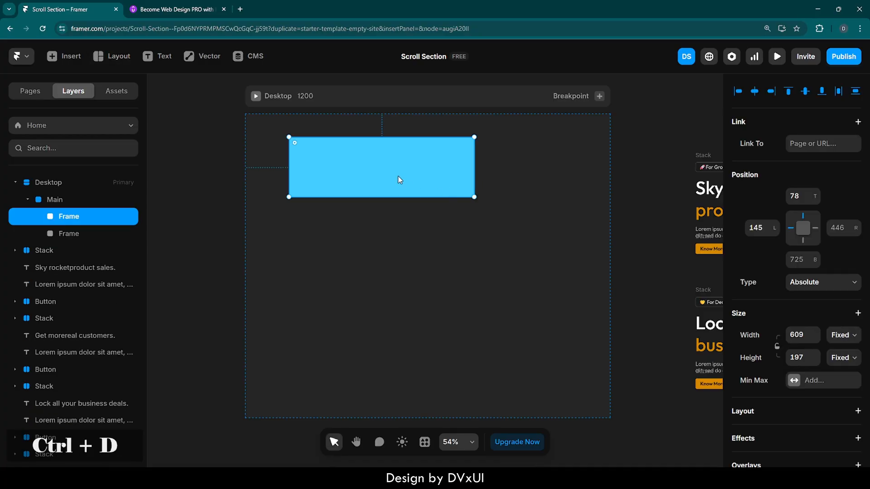
left_click_drag(361, 169, 363, 236)
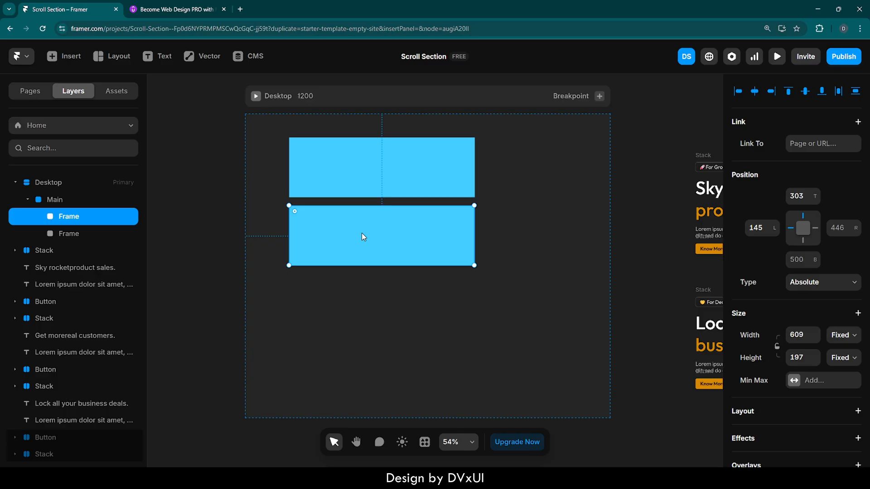
Rename the lower frame inside Main as Headline and the upper one as Scrolling.
double_click(80, 220)
type("Headi")
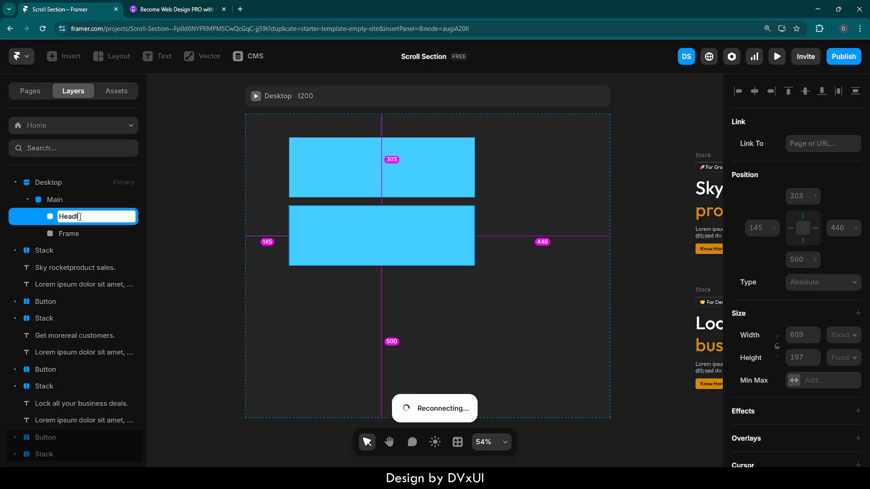
type("ine")
left_click(70, 237)
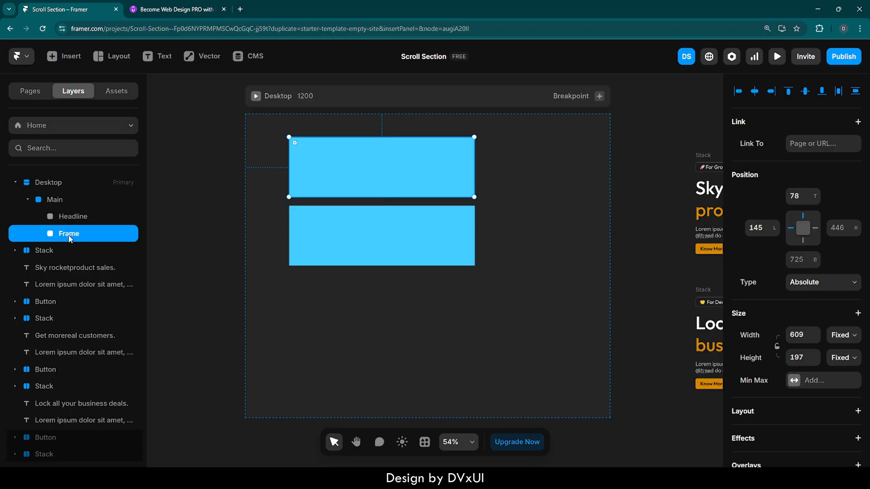
double_click(70, 235)
type("Scroll")
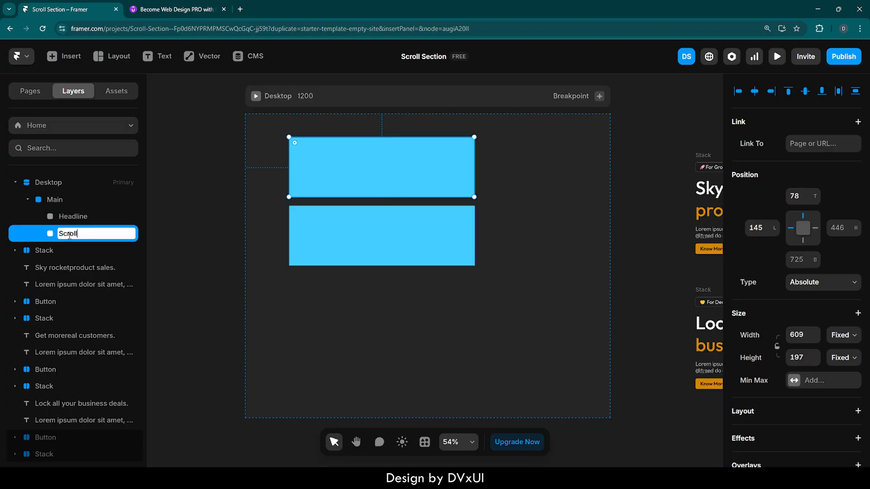
type("ing")
key("Return")
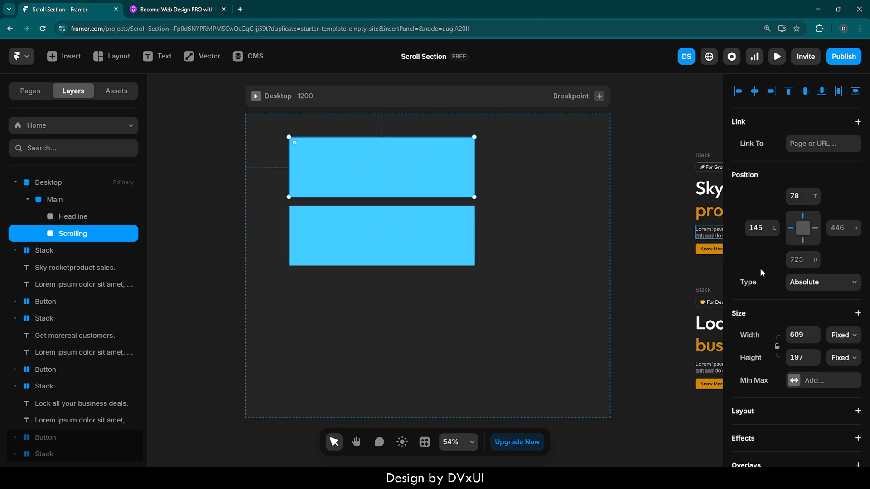
Give the Main frame a vertical stack layout distributed to Start with a gap of 0.
scroll(782, 328, "down", 3)
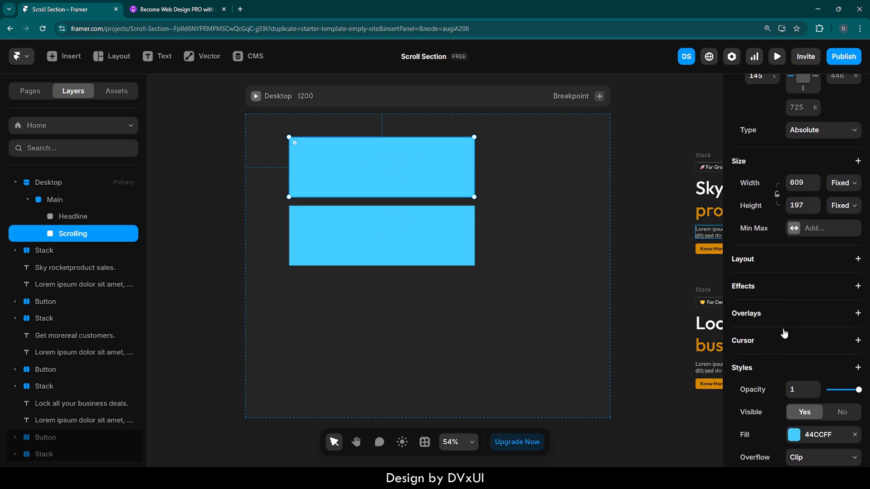
left_click(837, 189)
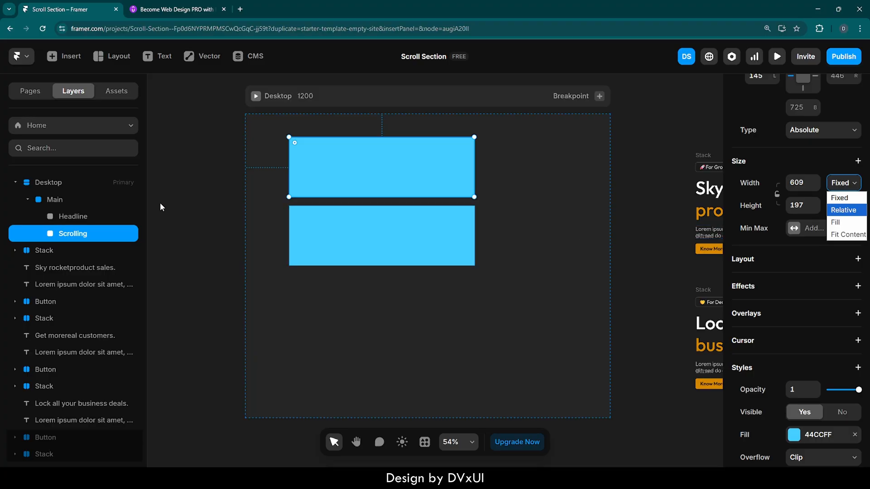
left_click(57, 200)
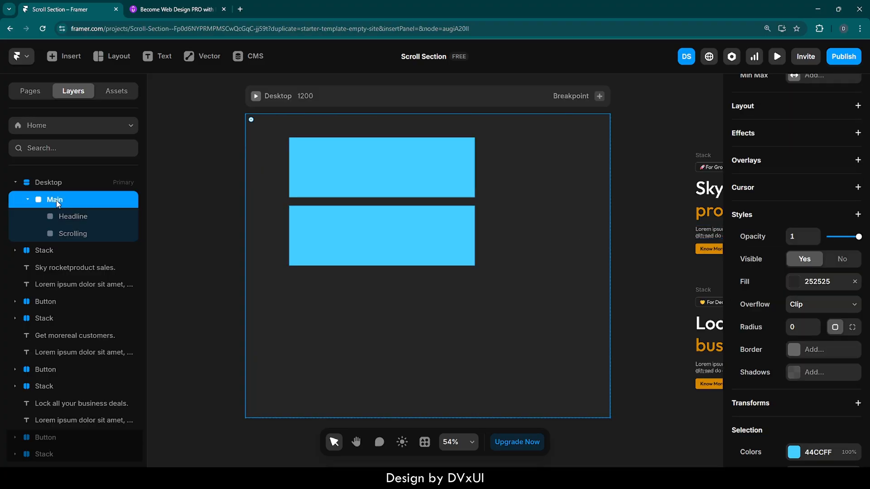
scroll(755, 231, "up", 3)
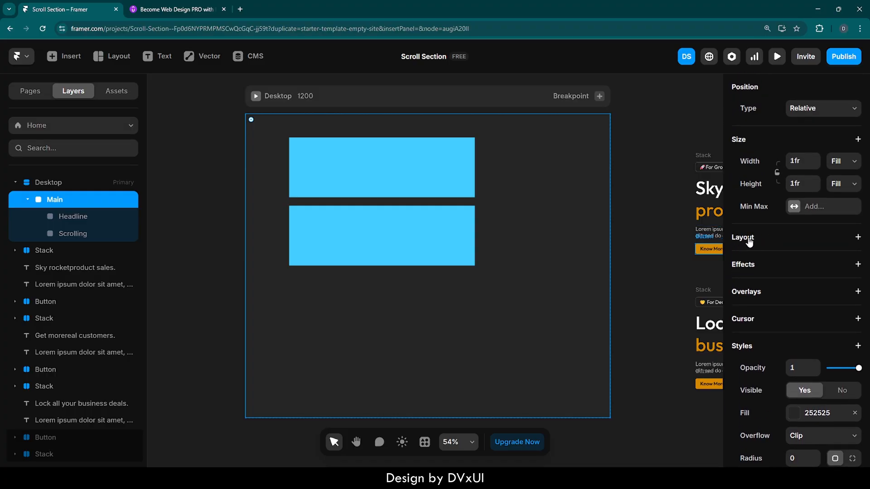
left_click(749, 243)
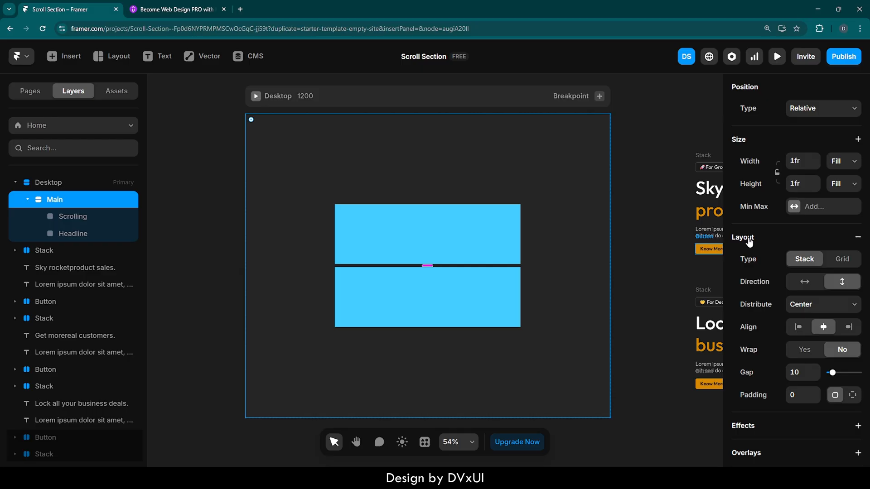
left_click(801, 306)
left_click(800, 319)
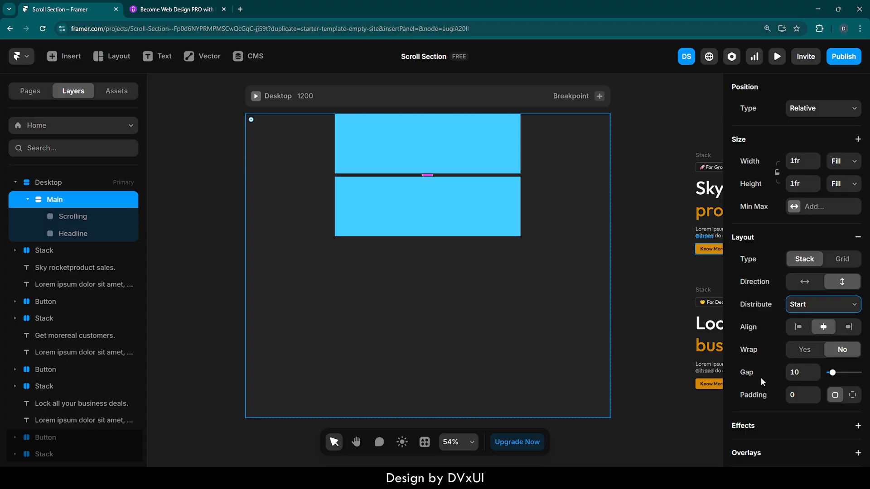
left_click(801, 376)
type("0")
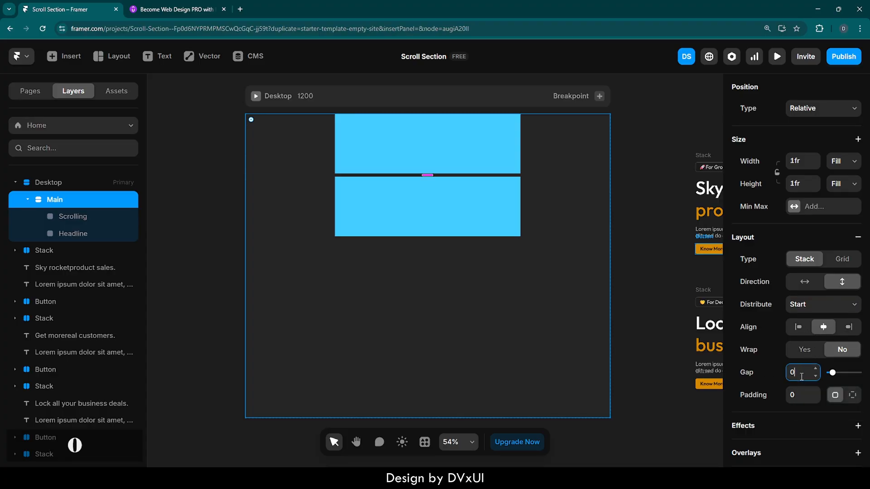
key("Return")
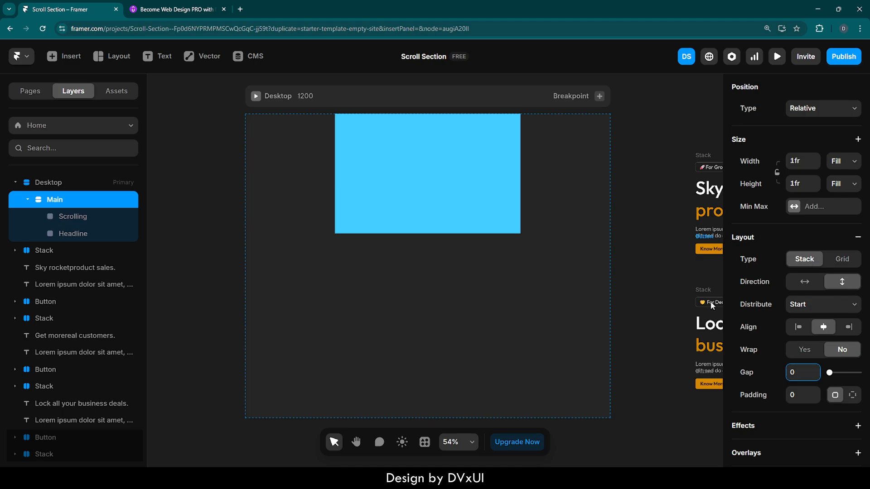
Set the Headline frame's width to Fill and move it above Scrolling in Main's layer order.
left_click(69, 234)
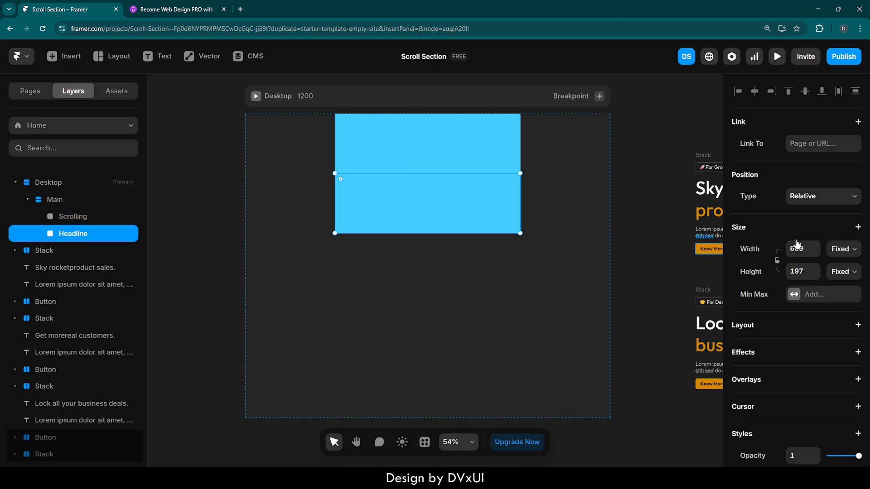
left_click(843, 249)
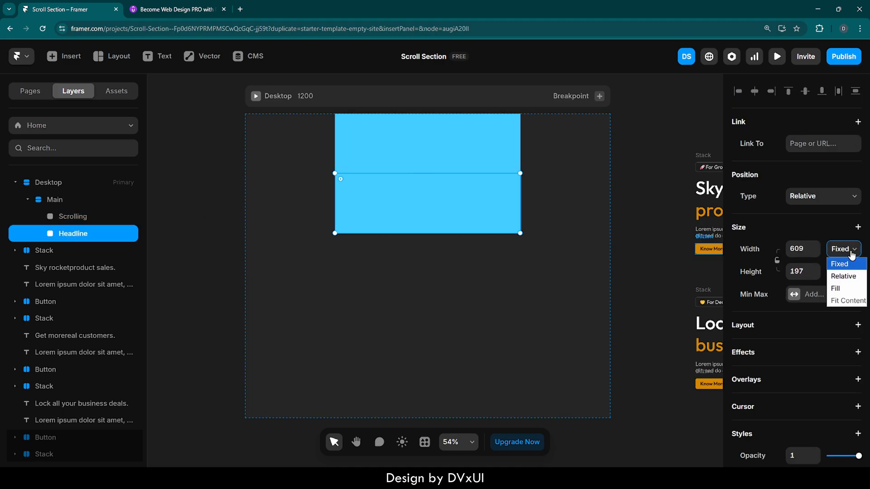
left_click(842, 290)
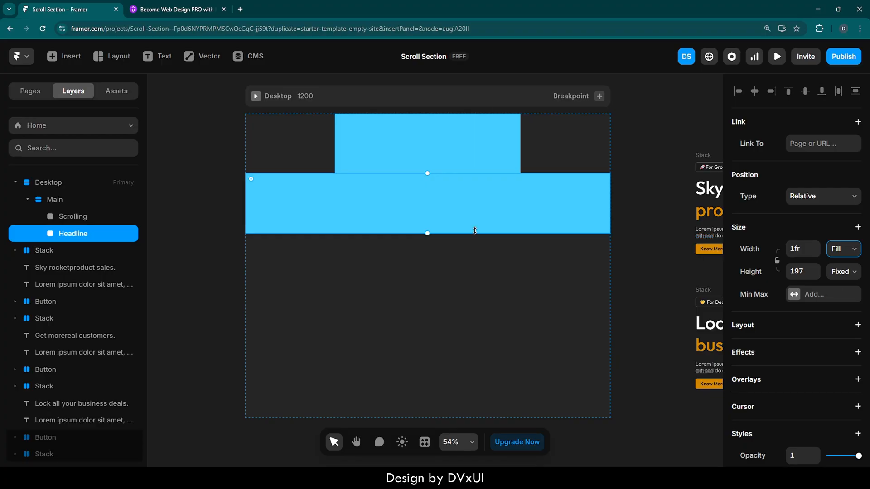
left_click_drag(74, 236, 73, 215)
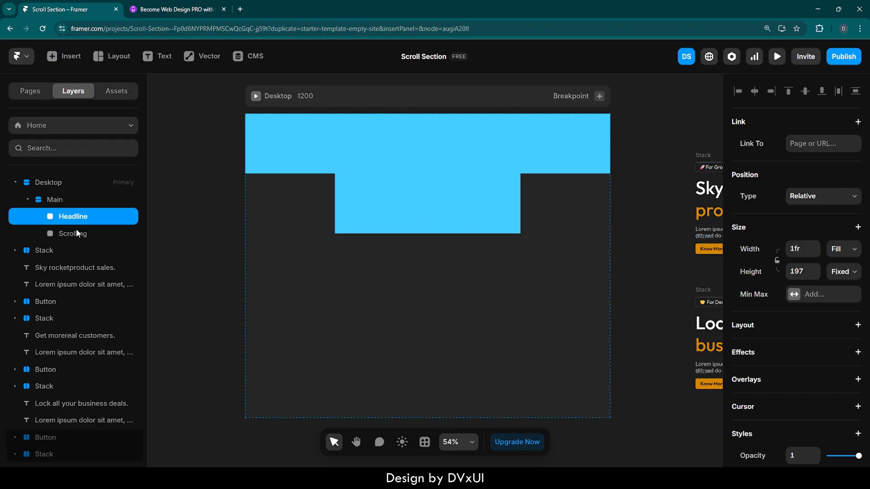
Set the Scrolling frame's fill color to 000000.
left_click(87, 232)
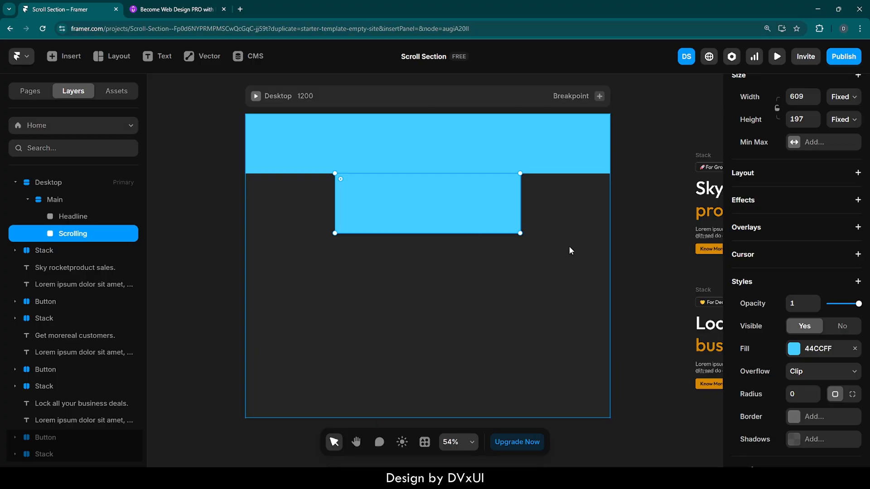
left_click(794, 350)
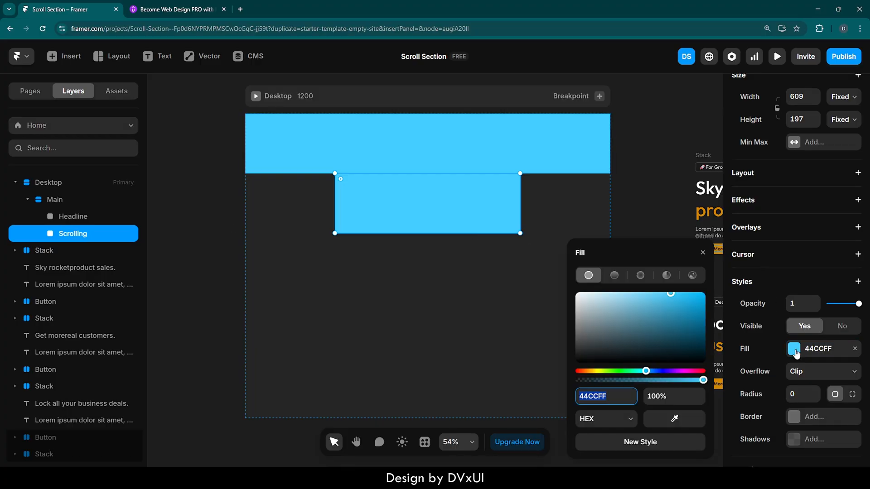
type("000000")
key("Return")
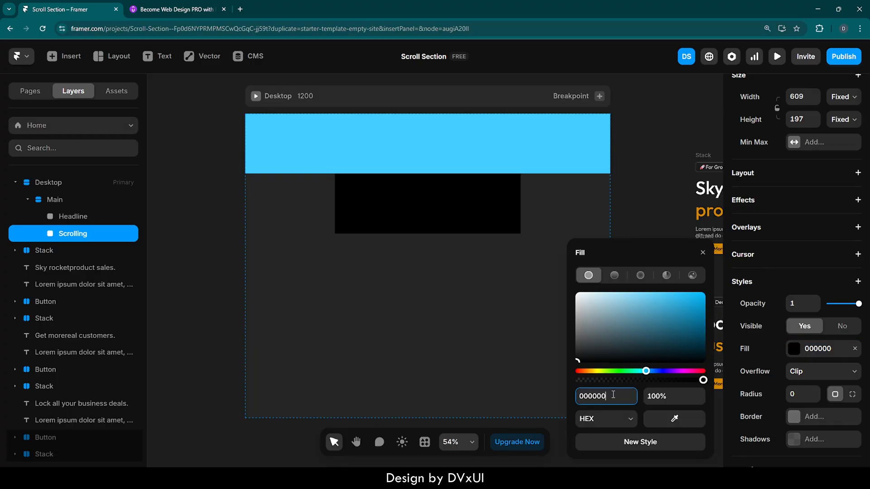
left_click(703, 253)
Set the Scrolling frame's width to Fill and its height to 100vh.
scroll(788, 195, "up", 2)
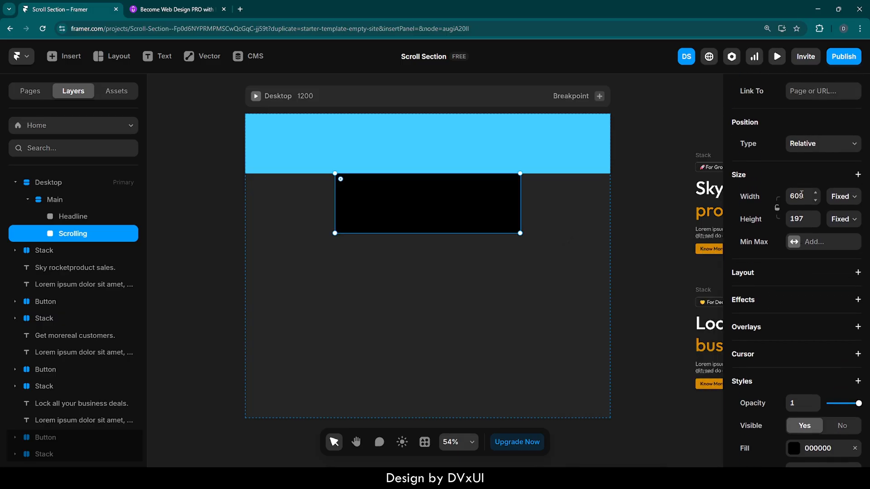
left_click(843, 196)
left_click(839, 236)
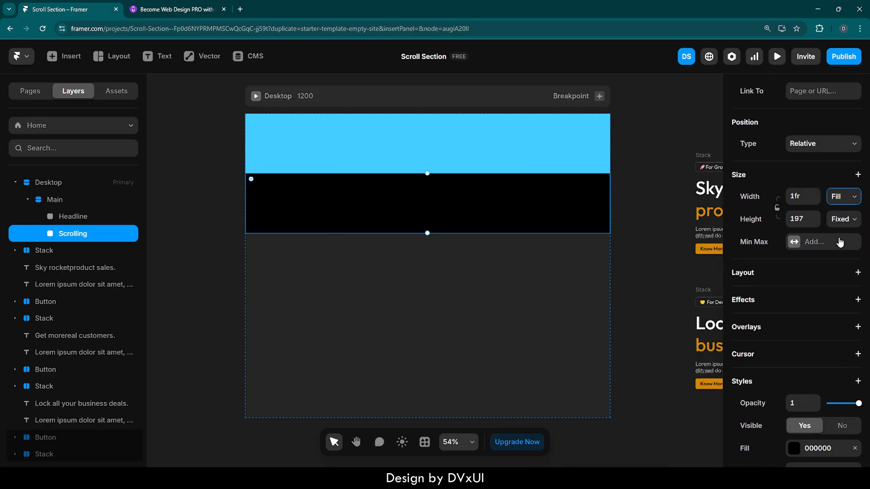
left_click(797, 218)
type("100vh")
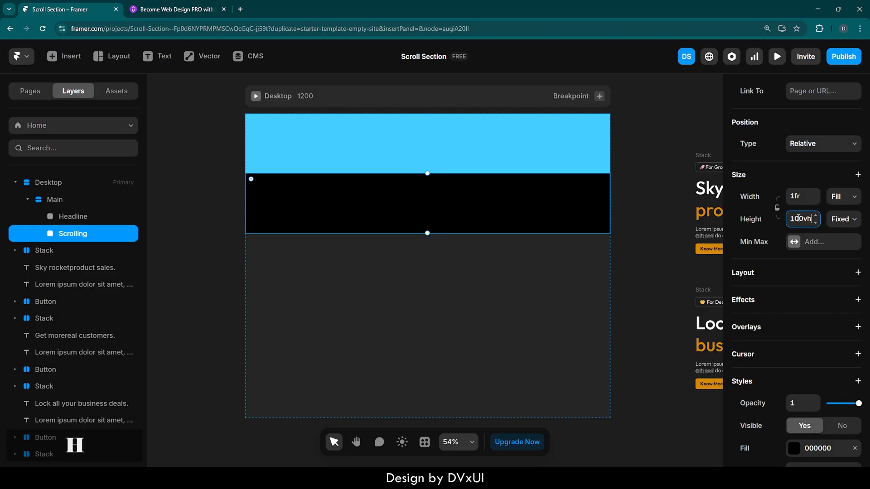
key("Return")
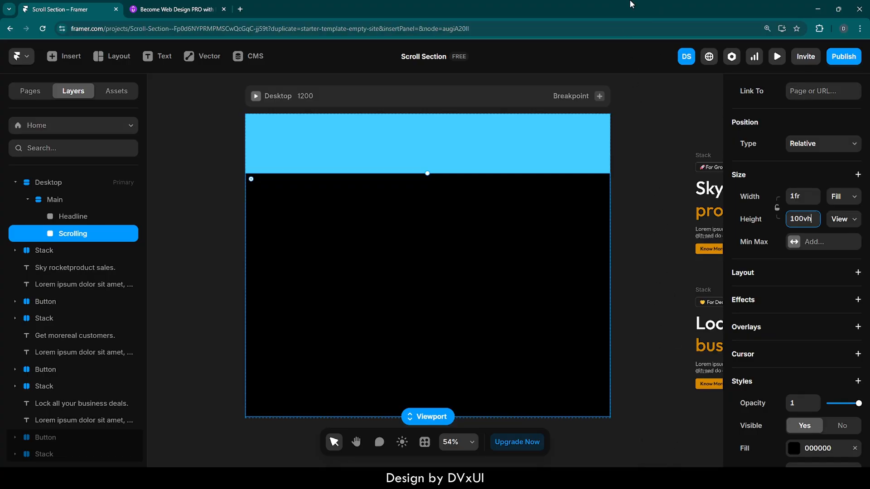
left_click(632, 314)
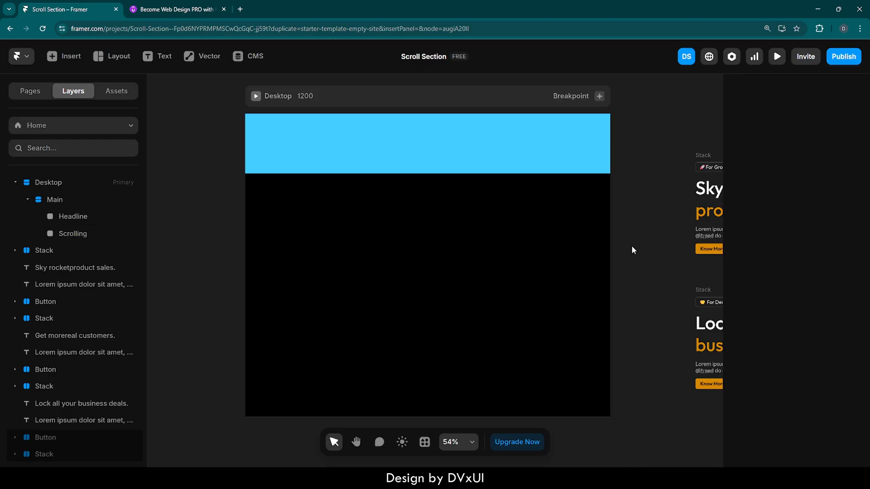
Set the Headline frame's fill color to 000000.
left_click(348, 142)
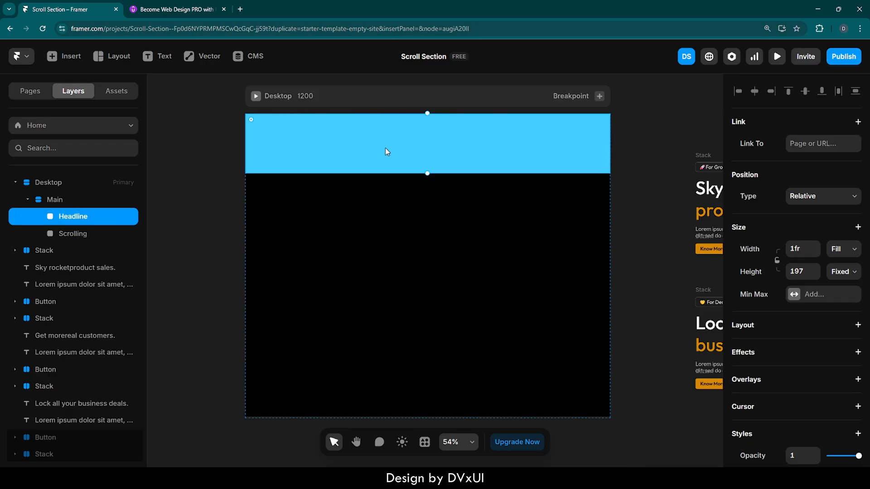
scroll(770, 414, "down", 4)
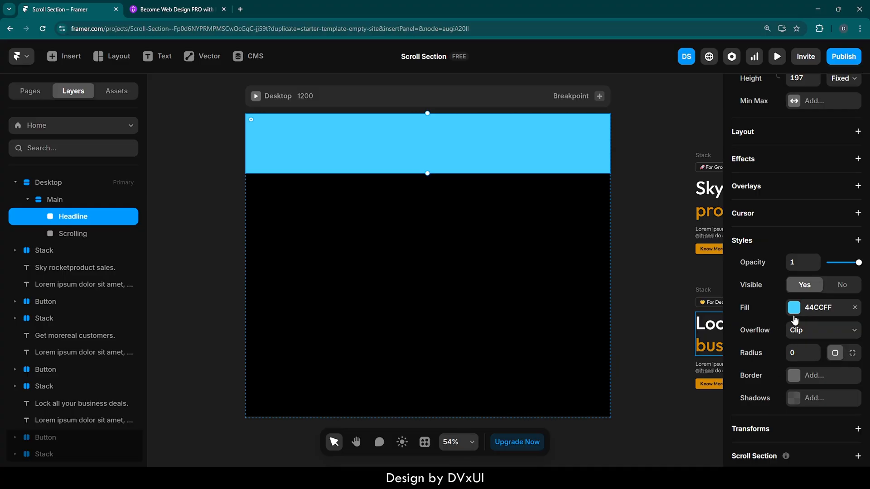
left_click(793, 307)
left_click(598, 398)
type("00")
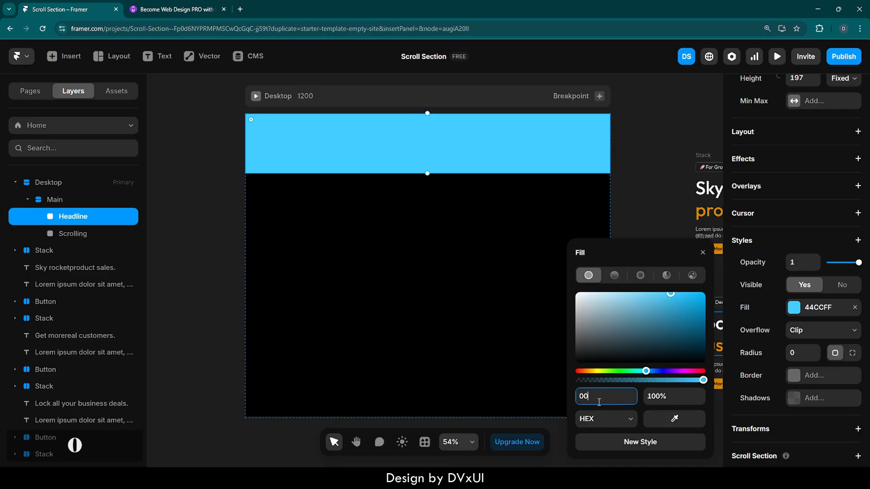
type("0000")
left_click(639, 233)
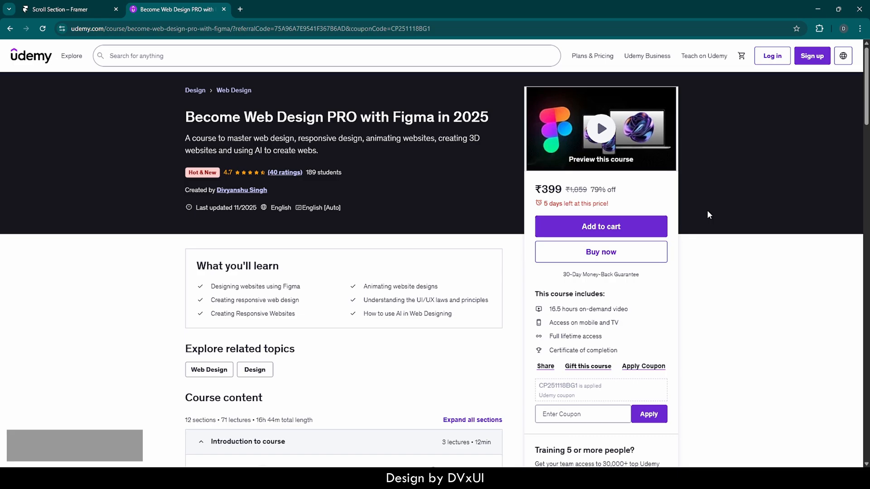
Look through the Udemy web design course's content list, including its remaining sections.
scroll(458, 285, "down", 7)
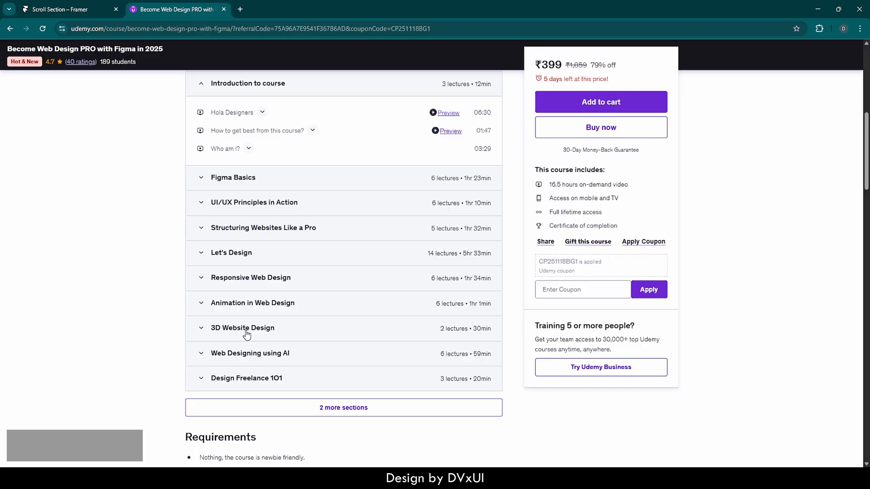
left_click(276, 415)
scroll(277, 417, "down", 2)
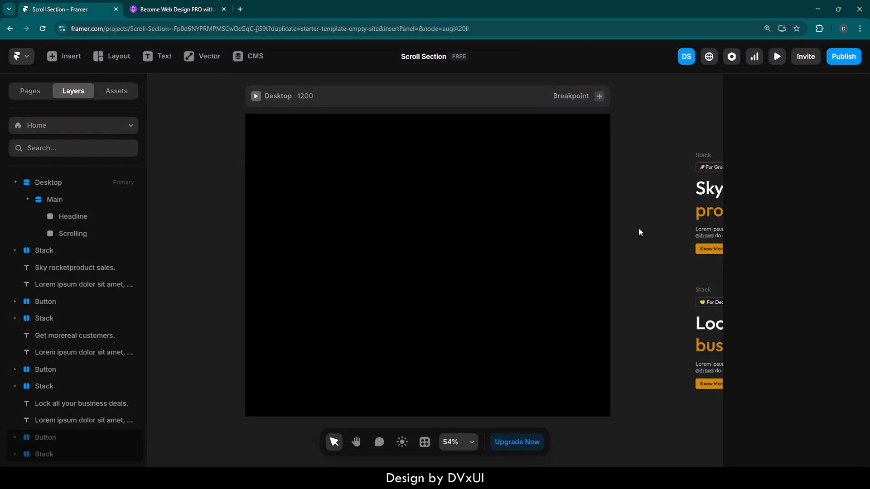
Paste the copied Headline Texts stack into the Headline frame and give Headline a centered vertical stack layout.
left_click(374, 142)
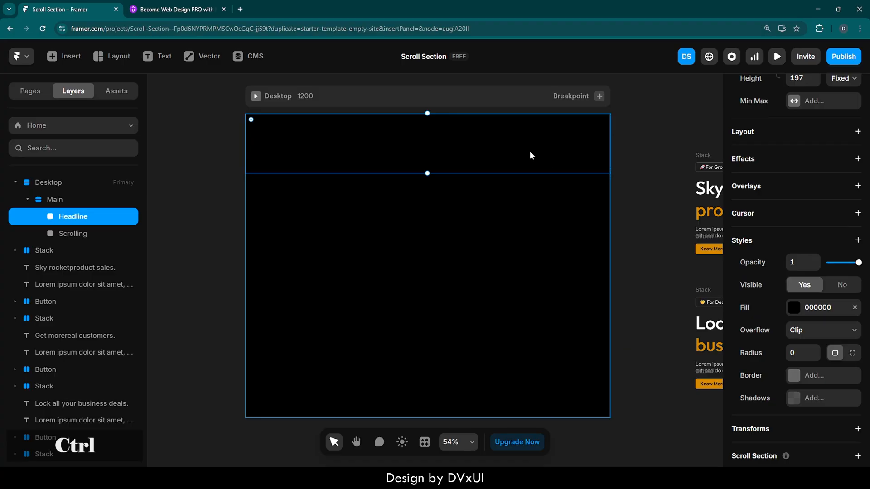
key("ctrl+v")
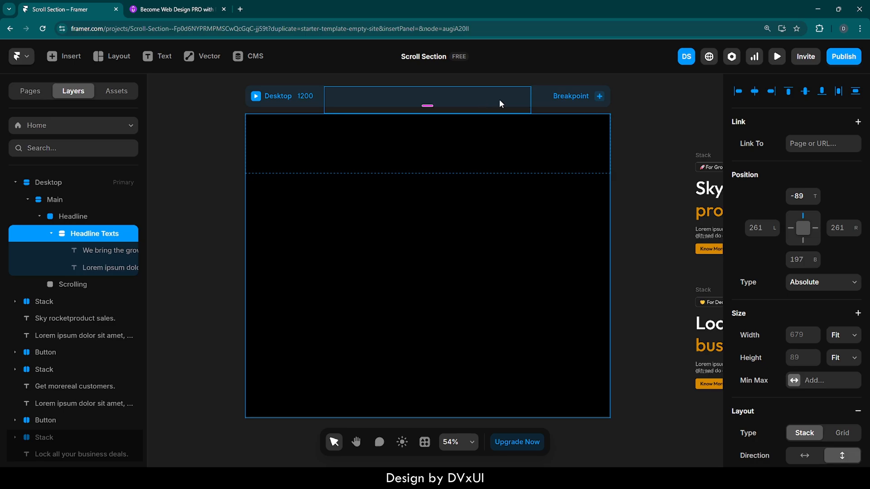
left_click(75, 217)
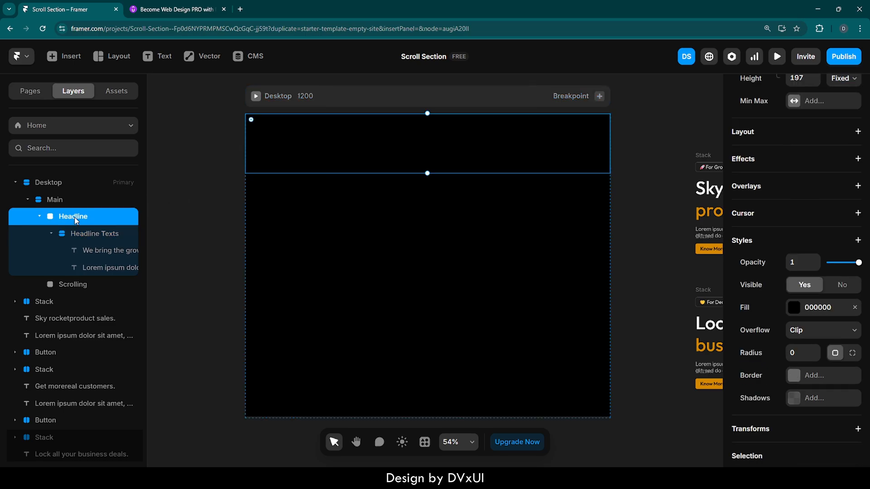
left_click(749, 134)
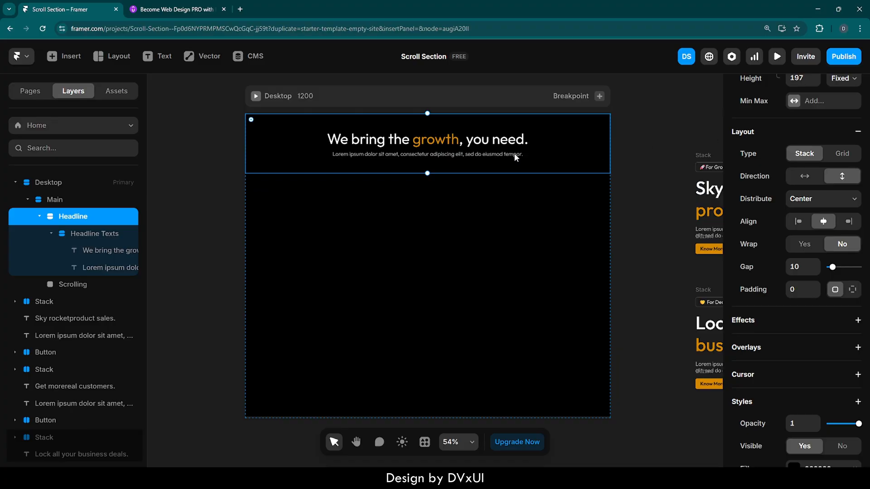
Inspect the Headline Texts stack with its heading and paragraph layers, and return to the parent Headline frame.
scroll(453, 139, "up", 5)
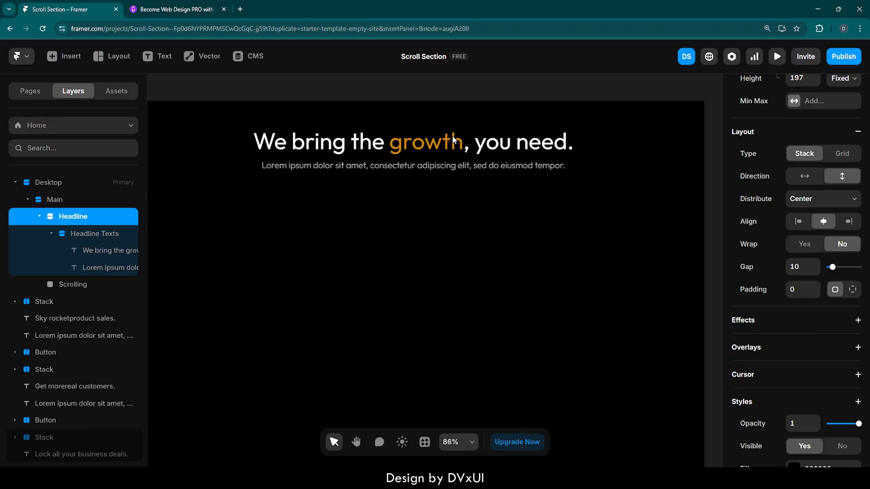
left_click(104, 239)
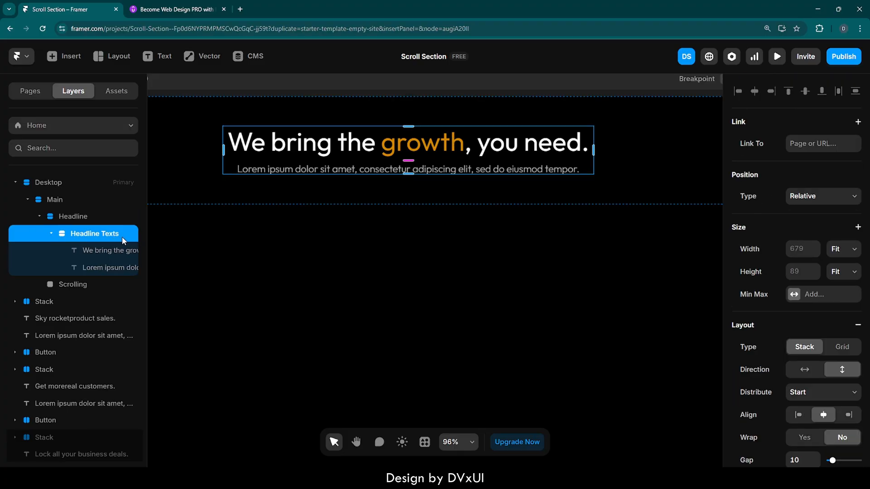
left_click(93, 252)
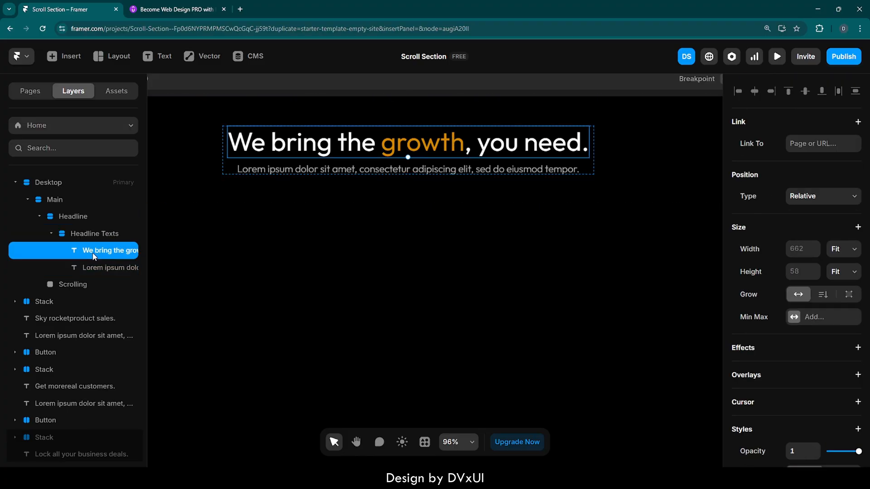
left_click(95, 268)
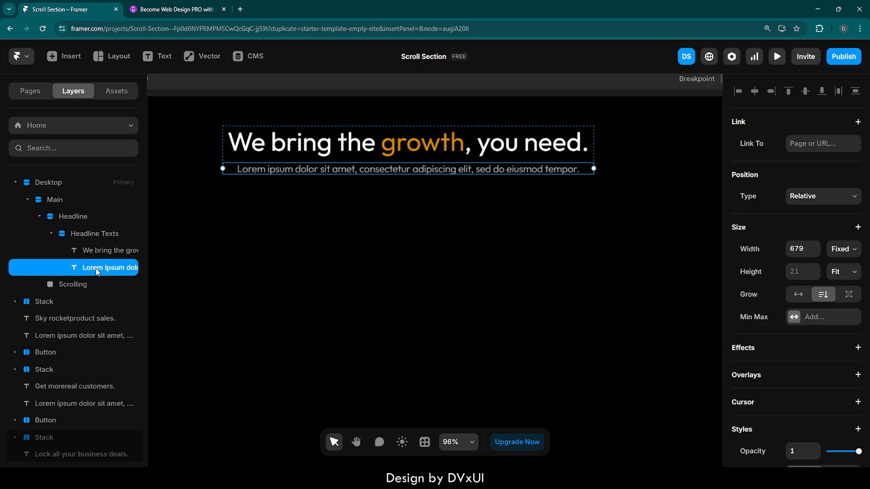
left_click(625, 162)
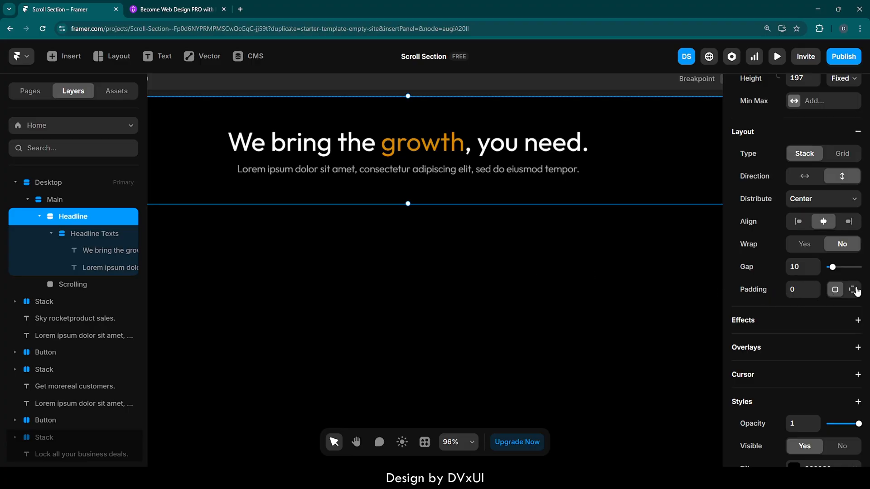
Set the Headline frame's top padding alone to 40.
left_click(853, 289)
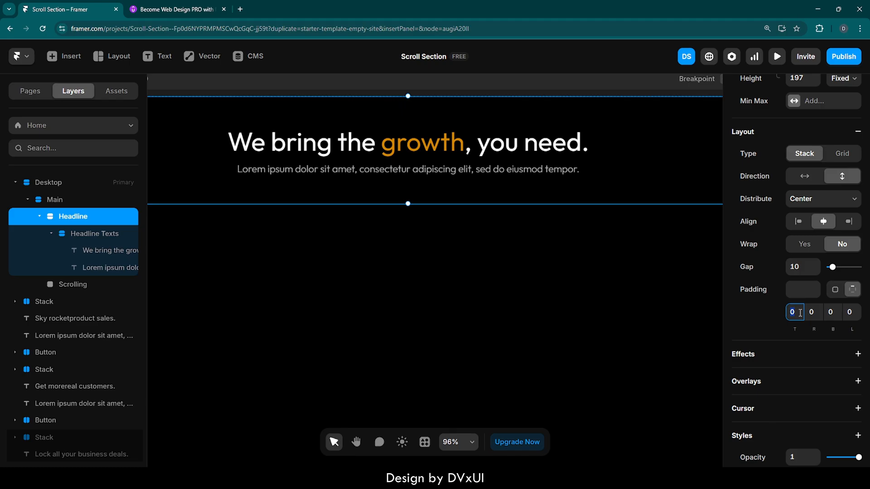
type("40")
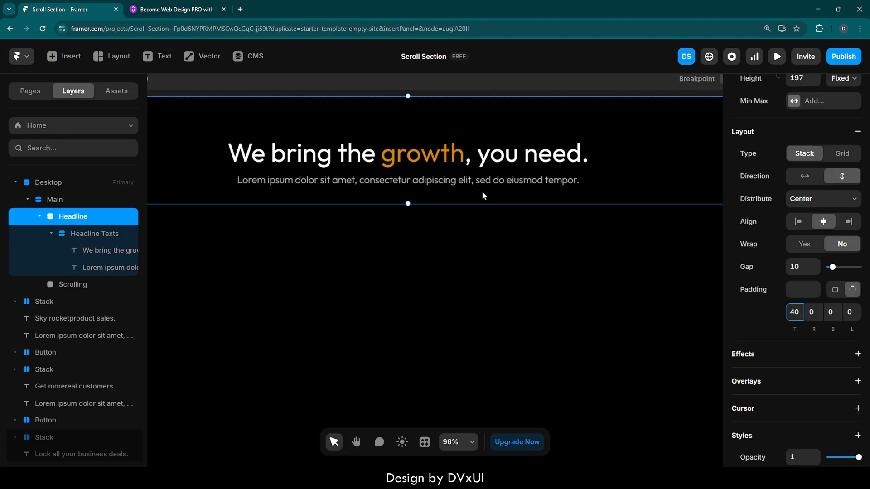
left_click(439, 239)
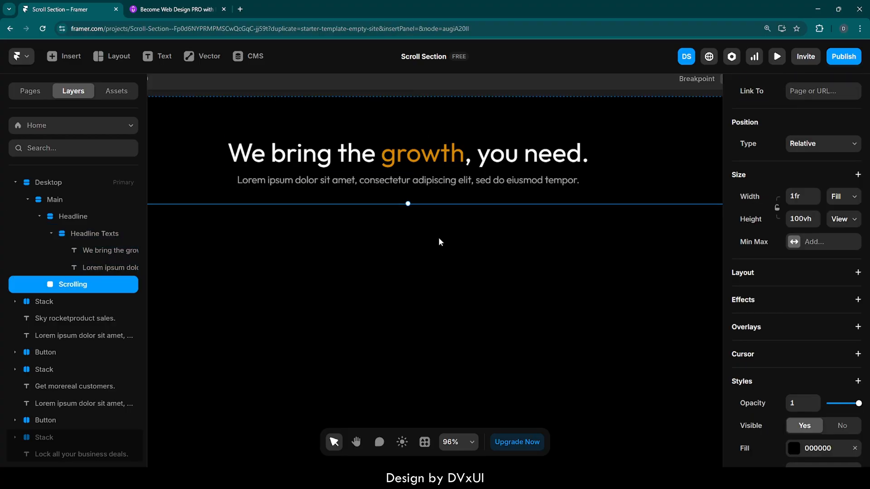
Draw a frame about 441 wide in the right half of the Scrolling frame and set its height to 100vh of the viewport.
scroll(438, 238, "down", 5)
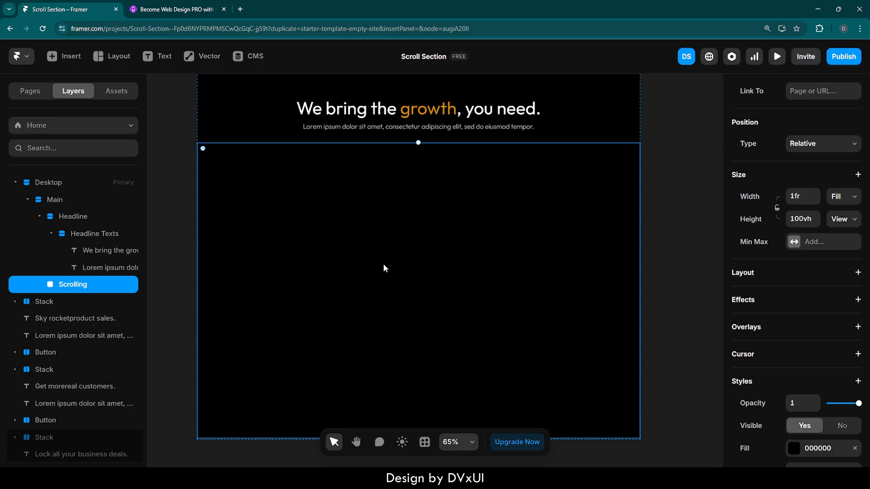
key("f")
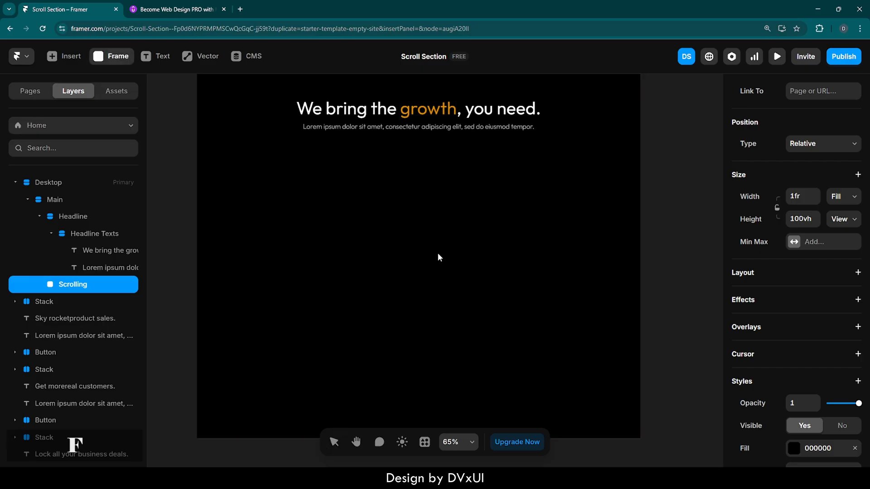
mouse_move(436, 169)
left_mouse_down()
mouse_move(467, 176)
mouse_move(588, 344)
mouse_move(598, 416)
left_mouse_up()
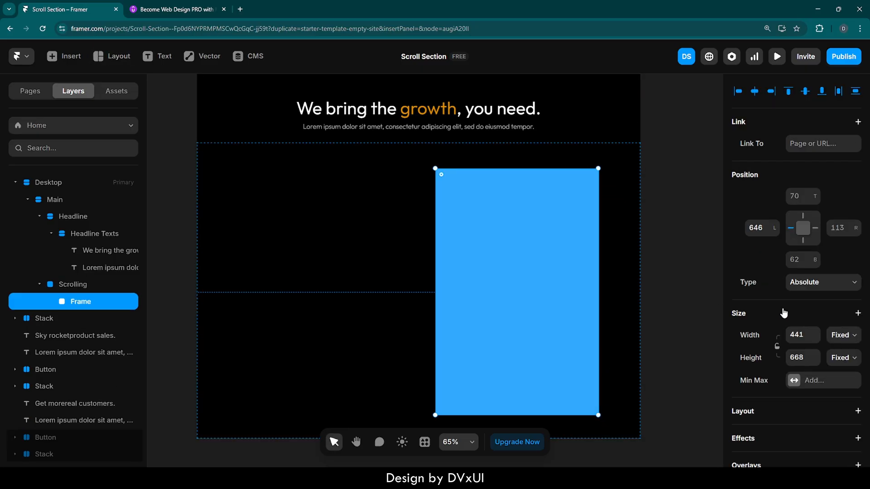
scroll(806, 369, "down", 3)
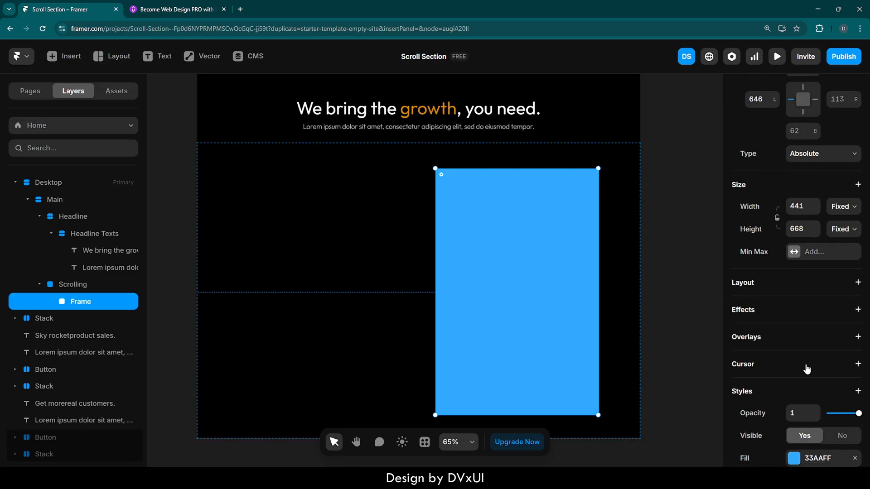
left_click(840, 229)
left_click(841, 295)
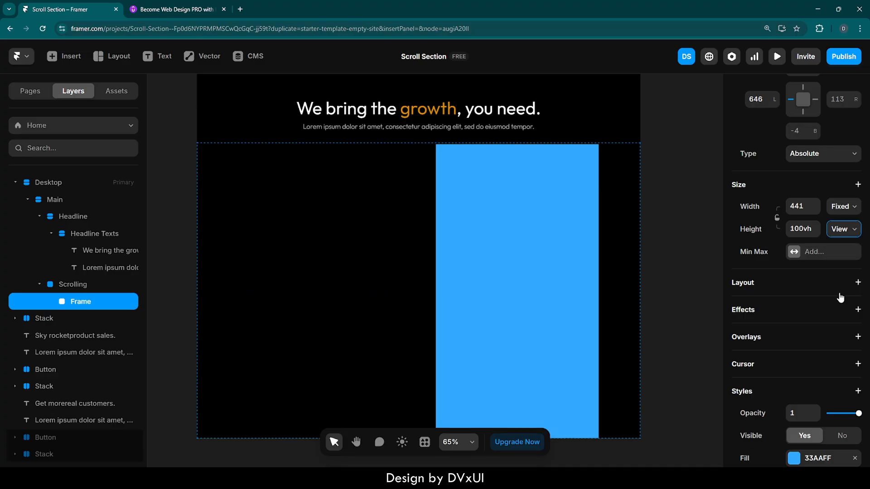
left_click(797, 229)
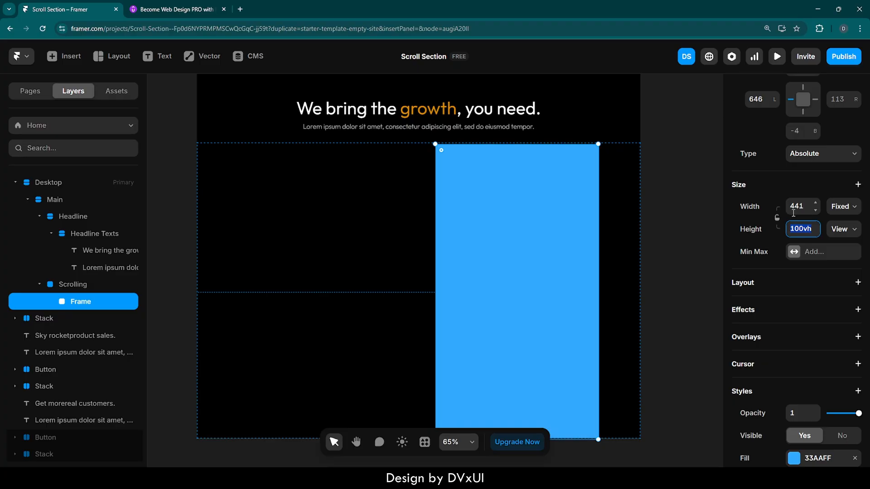
Give the Scrolling frame a horizontal stack layout and duplicate the blue frame inside it.
left_click(620, 167)
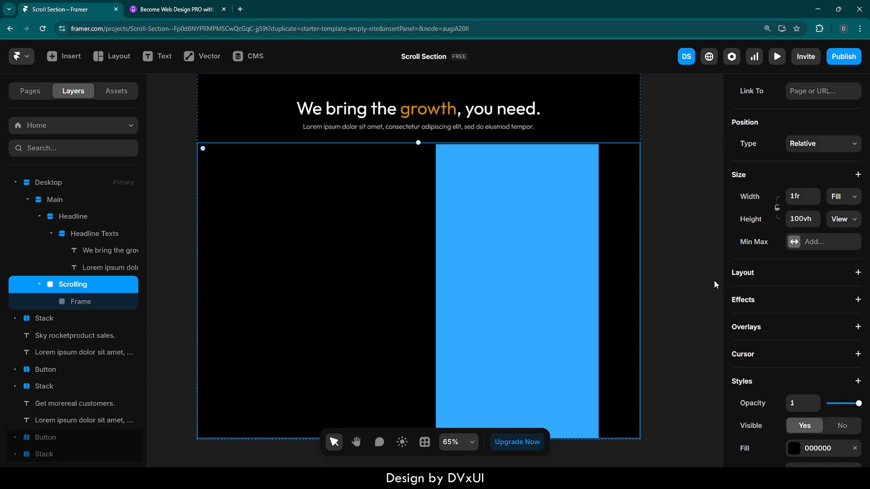
left_click(742, 273)
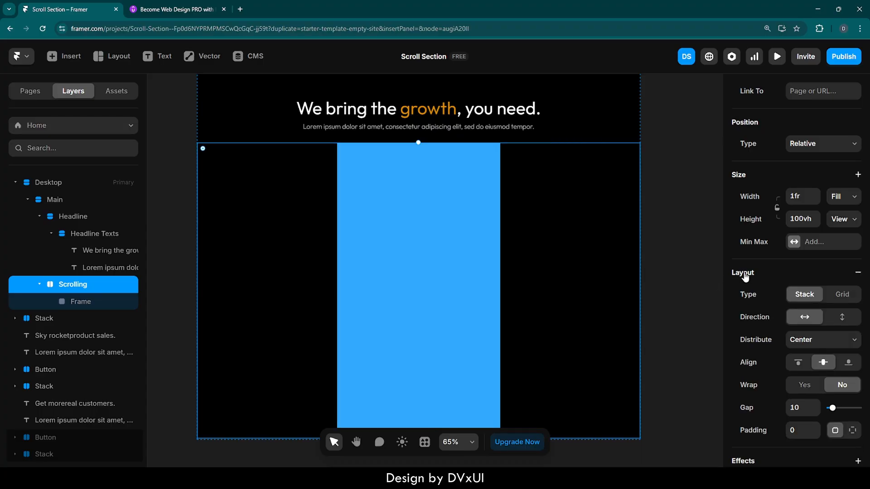
left_click(418, 225)
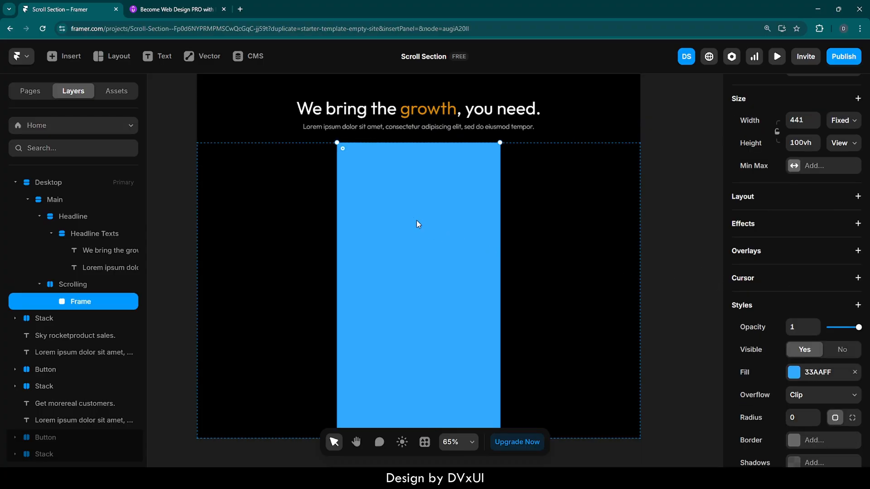
key("ctrl")
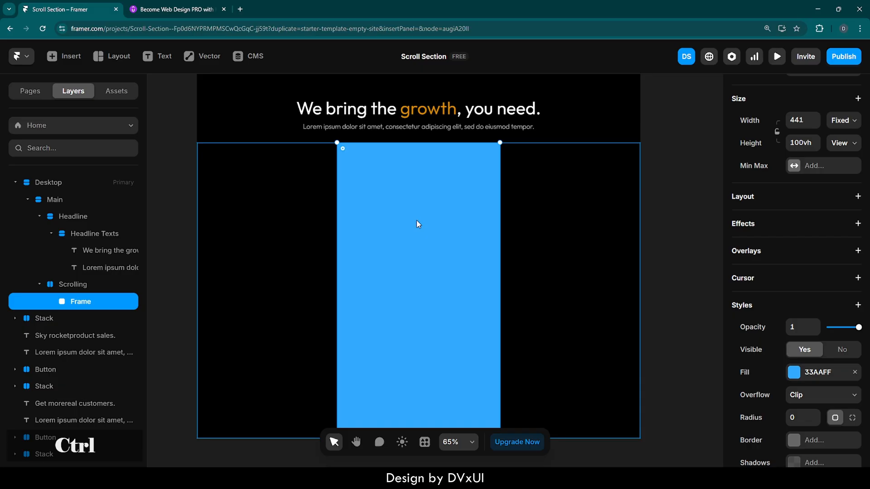
key("ctrl+d")
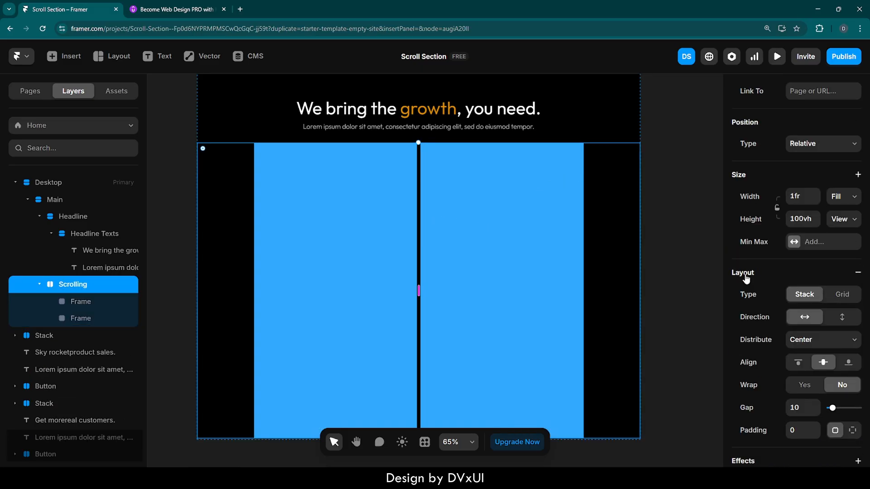
Set the Scrolling stack's gap to 64 and its right and left padding to 60 each.
scroll(781, 358, "down", 3)
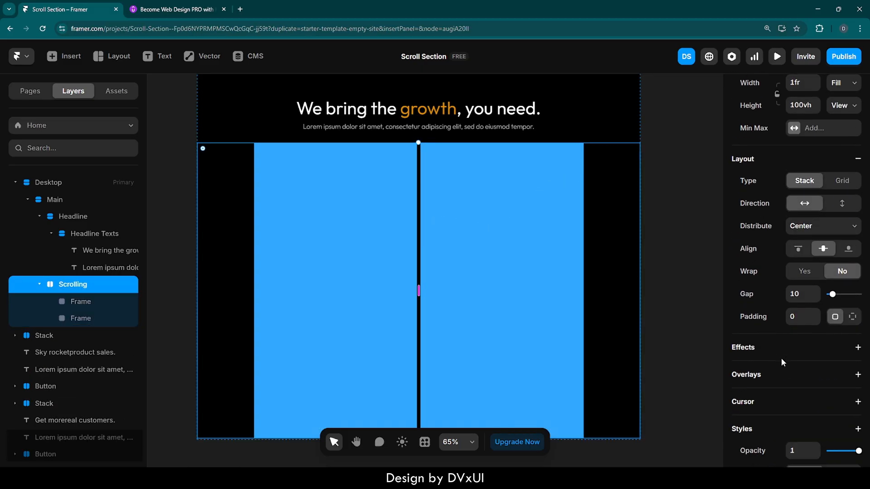
left_click(798, 286)
type("64")
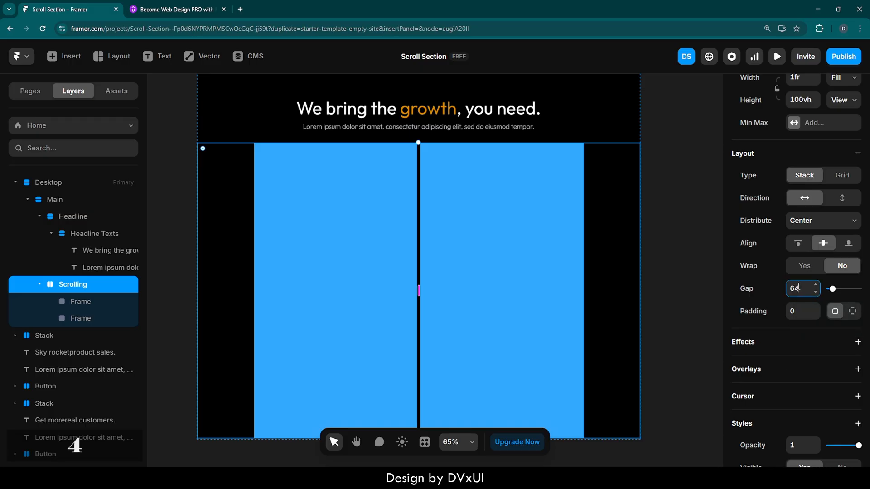
key("Return")
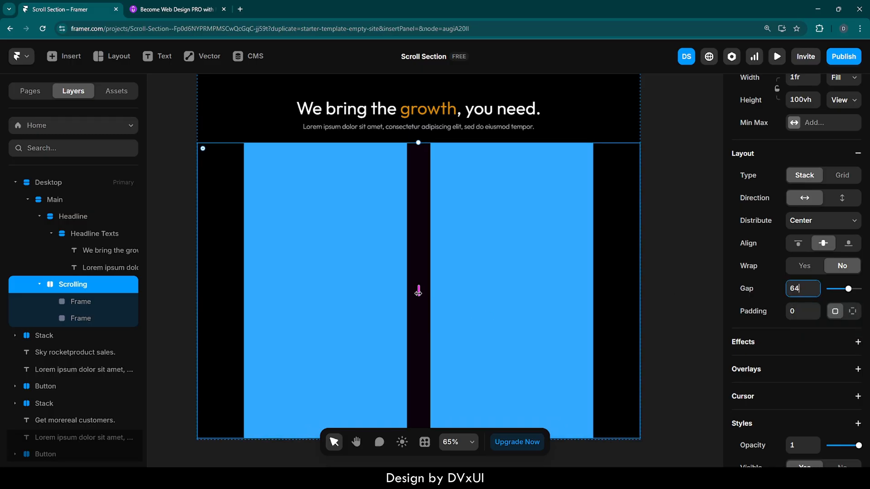
left_click(852, 311)
left_click(813, 333)
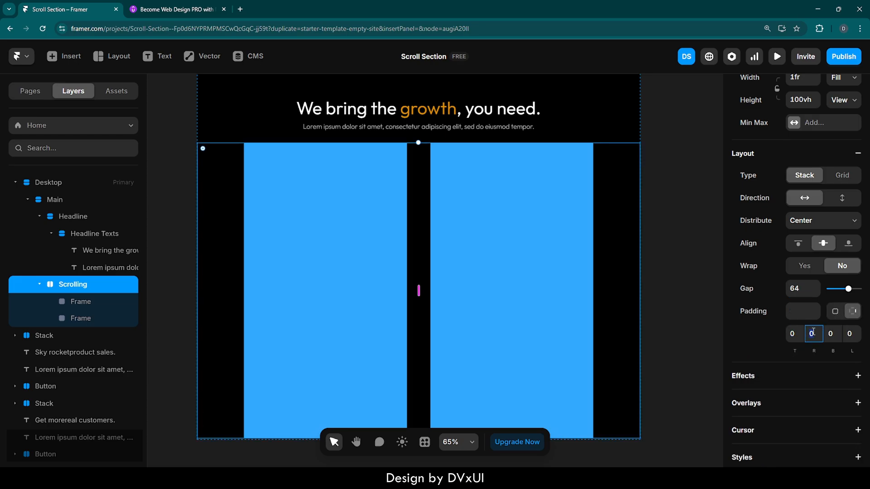
type("60")
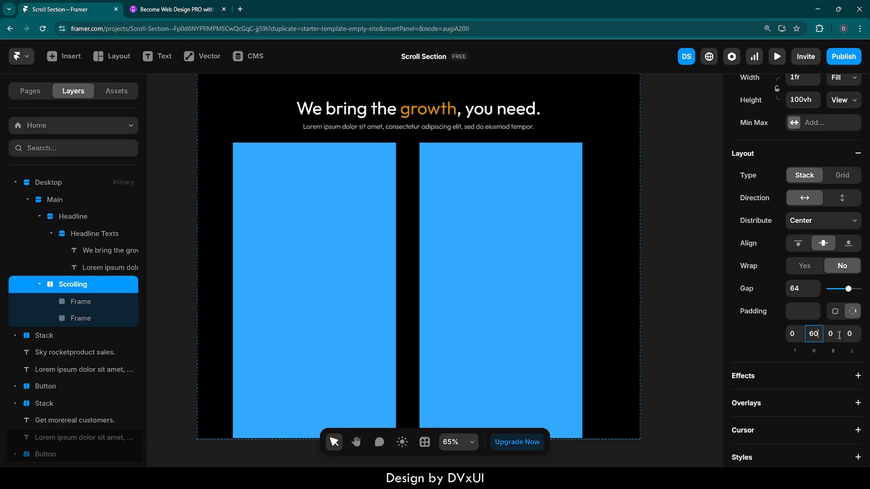
left_click(845, 334)
type("60")
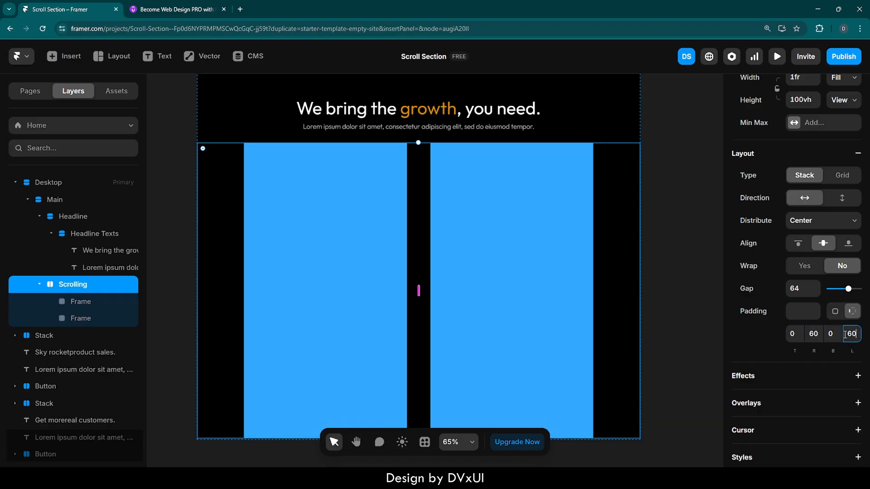
Set the width of both blue frames in the Scrolling stack to Fill at 1fr.
left_click(561, 232)
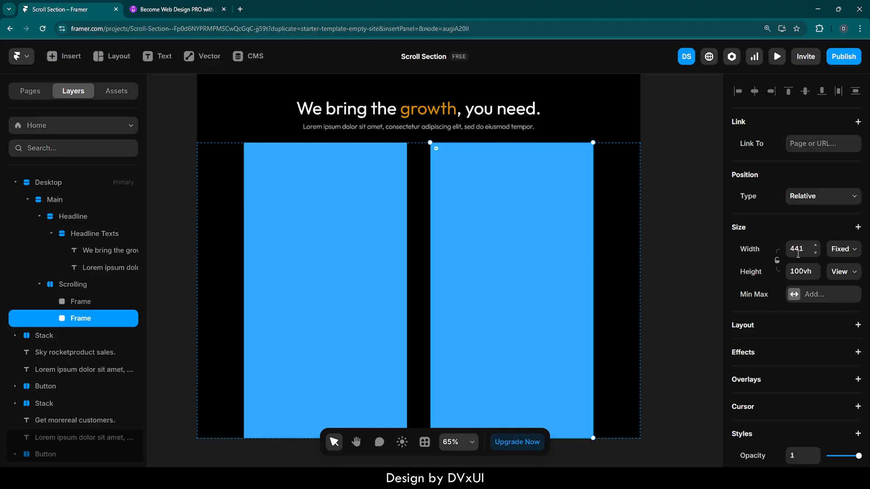
left_click(838, 251)
left_click(836, 290)
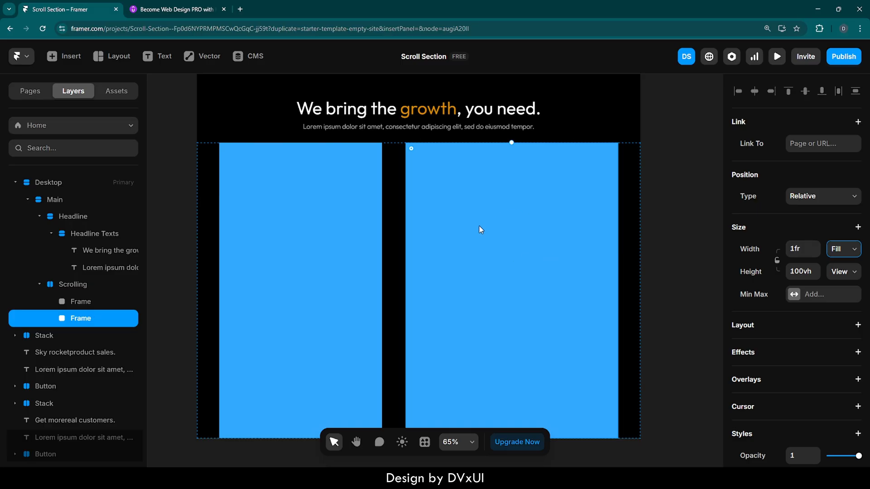
left_click(339, 186)
scroll(817, 208, "up", 2)
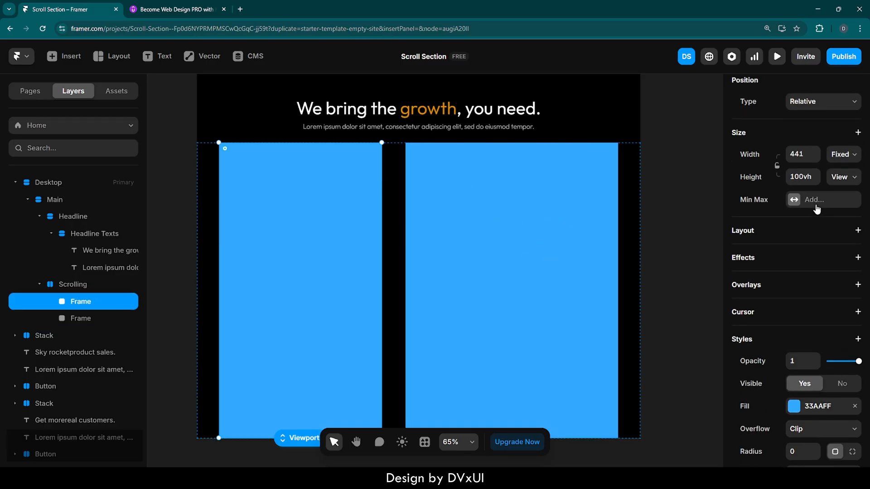
left_click(842, 154)
left_click(840, 195)
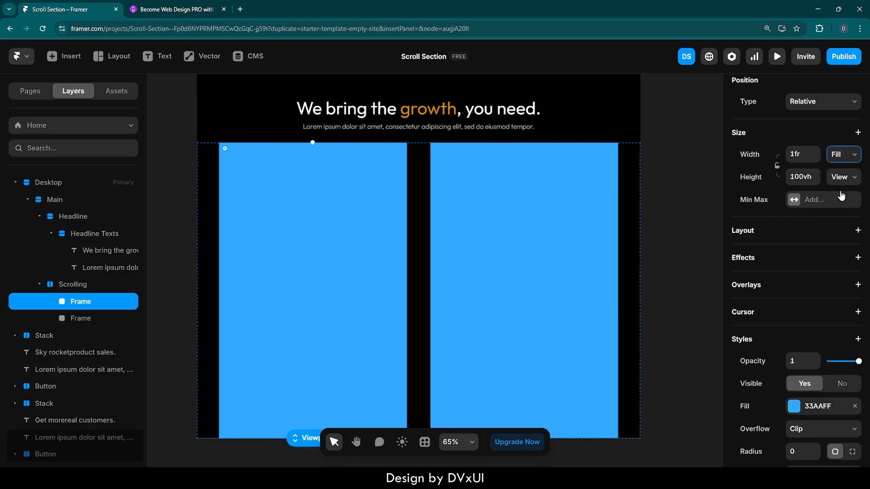
left_click(710, 183)
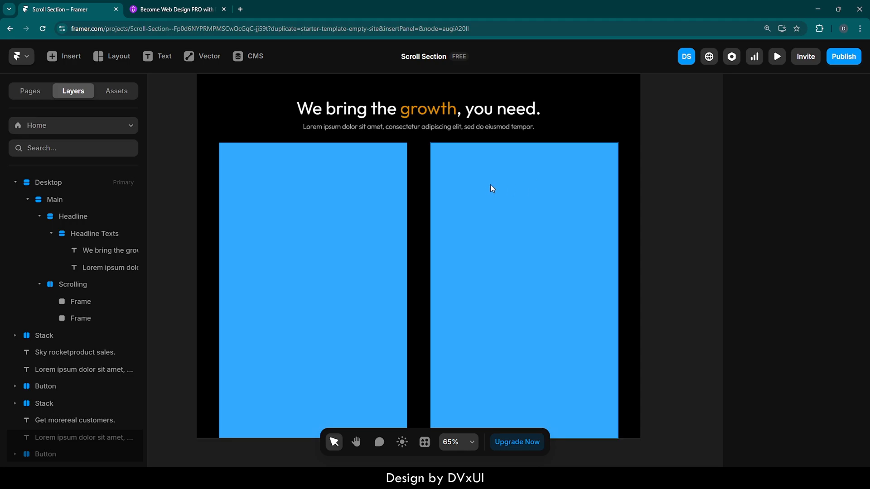
left_click(337, 181)
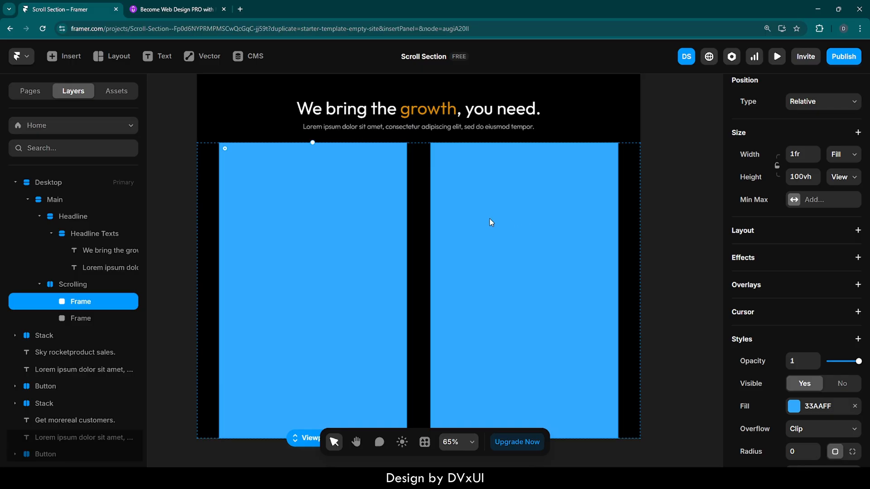
left_click(452, 202)
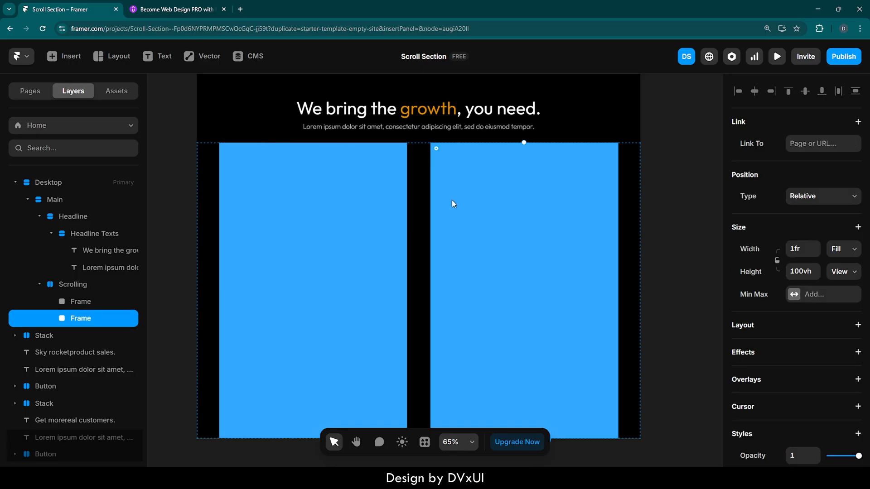
Cut the "Sky rocket product sales." block with its For Growth tag, paragraph and Know More button, and paste it into the second blue frame.
scroll(626, 217, "right", 10)
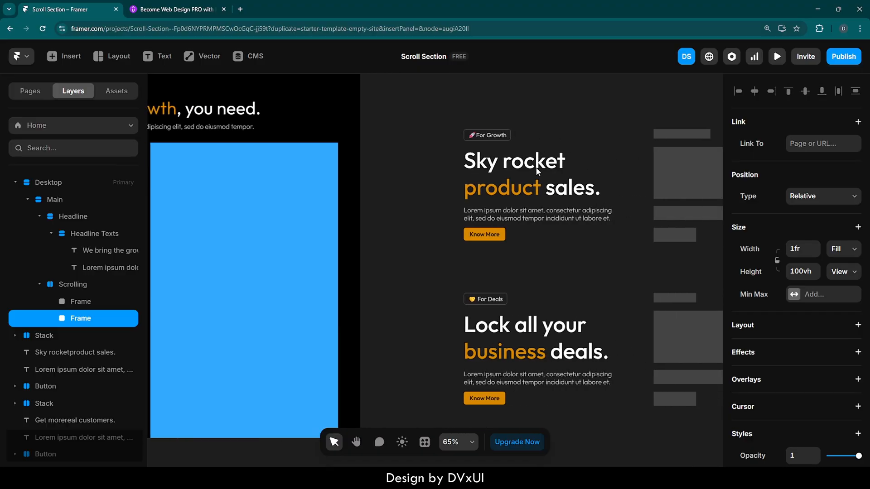
left_click_drag(428, 108, 599, 252)
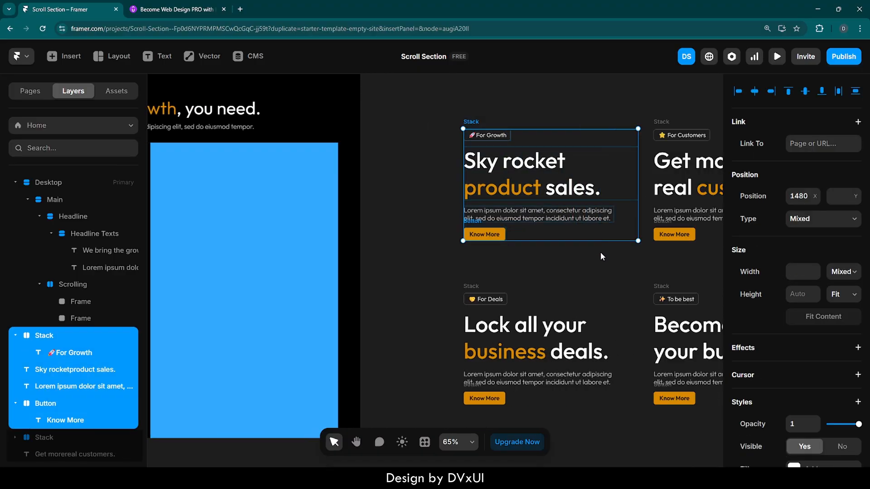
key("ctrl+c")
key("ctrl+x")
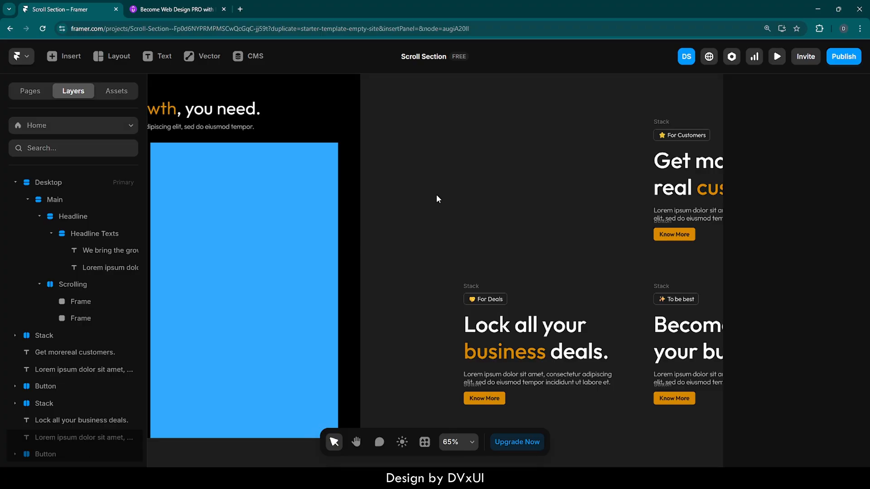
scroll(436, 195, "left", 5)
left_click(382, 202)
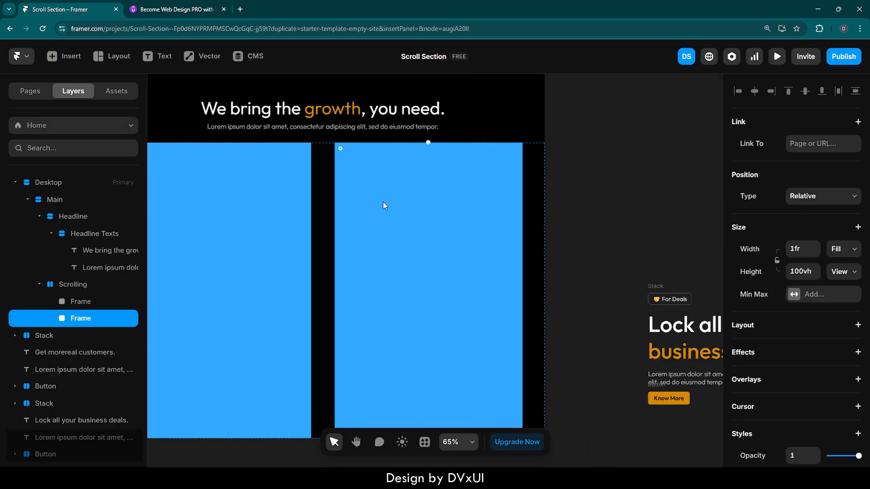
key("ctrl+v")
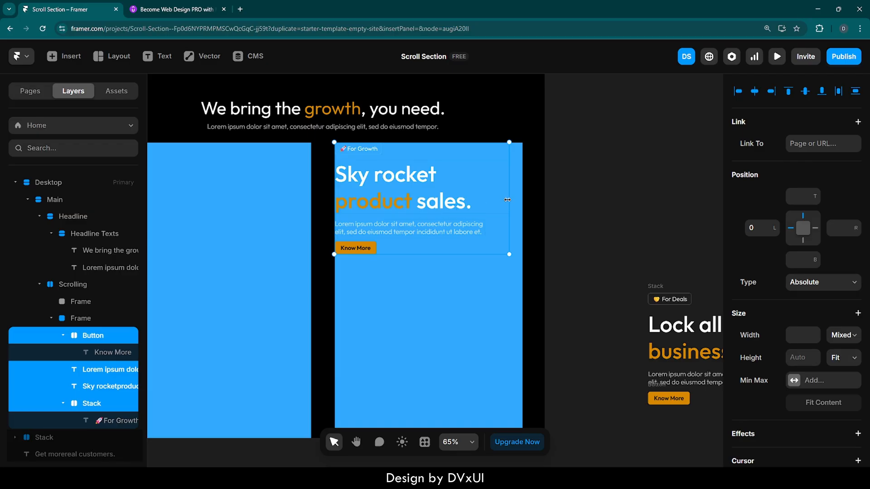
Remove the blue fill from the column frame holding the "Sky rocket product sales." block.
left_click(518, 196)
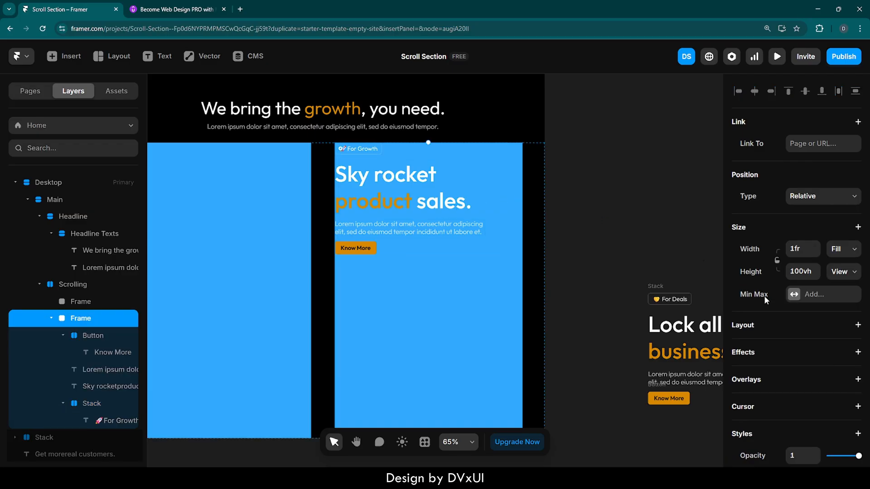
scroll(770, 389, "down", 3)
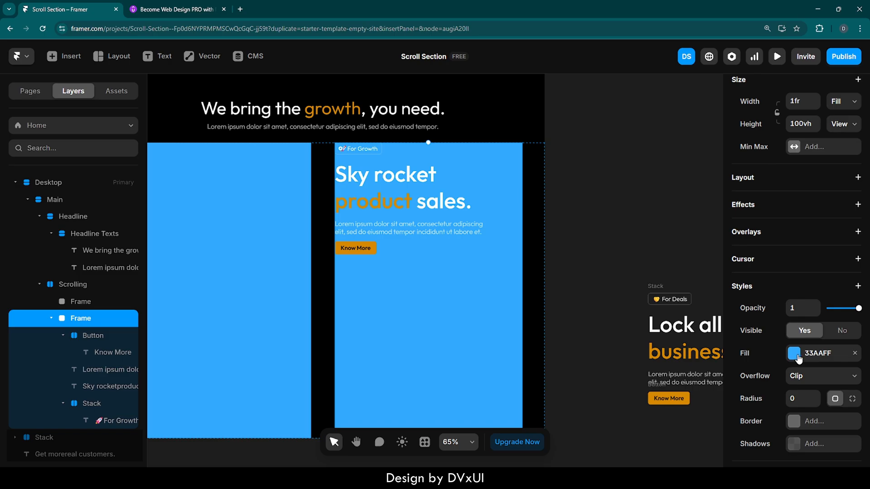
scroll(795, 358, "down", 1)
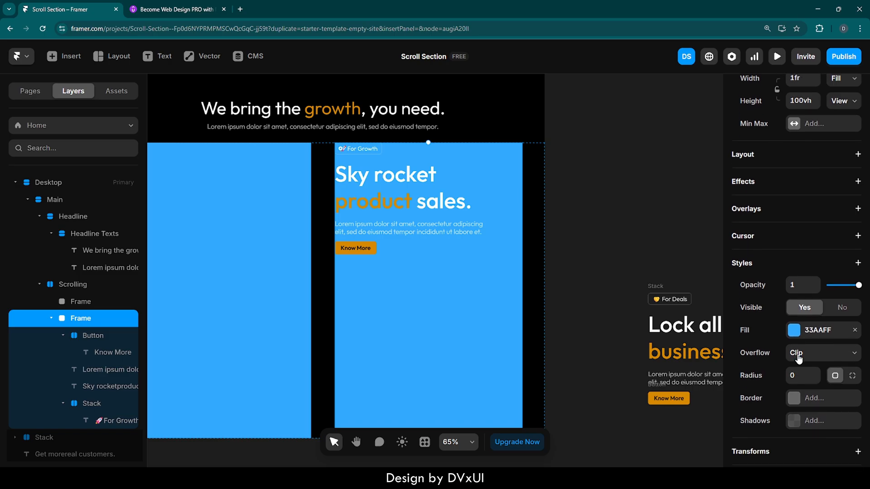
left_click(855, 326)
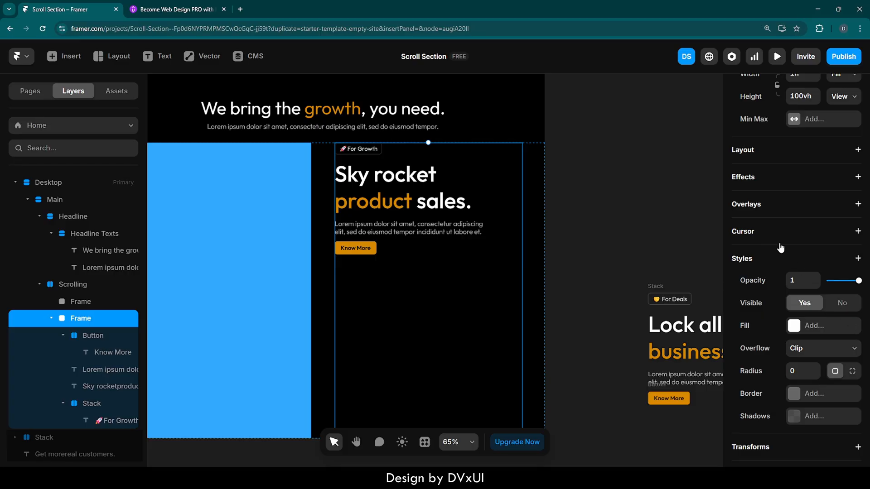
Give the "Sky rocket product sales." frame a vertical stack layout with its contents aligned left.
scroll(780, 247, "up", 1)
scroll(780, 247, "up", 2)
left_click(749, 211)
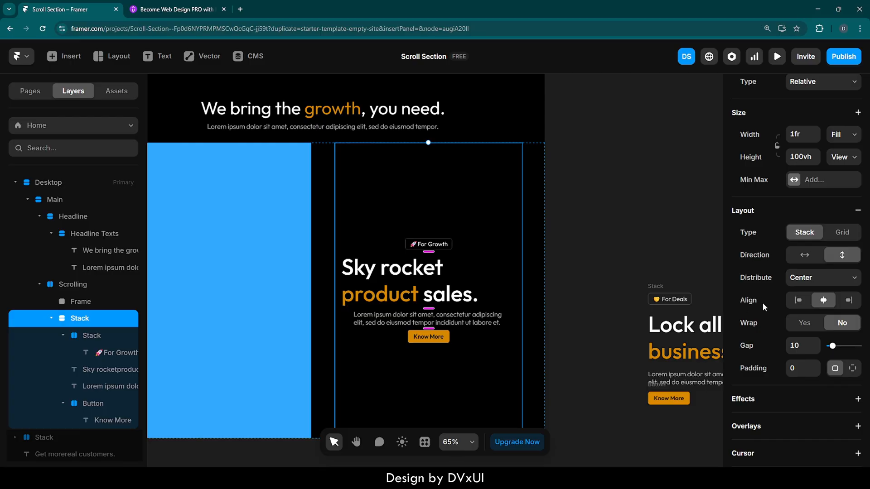
left_click(796, 304)
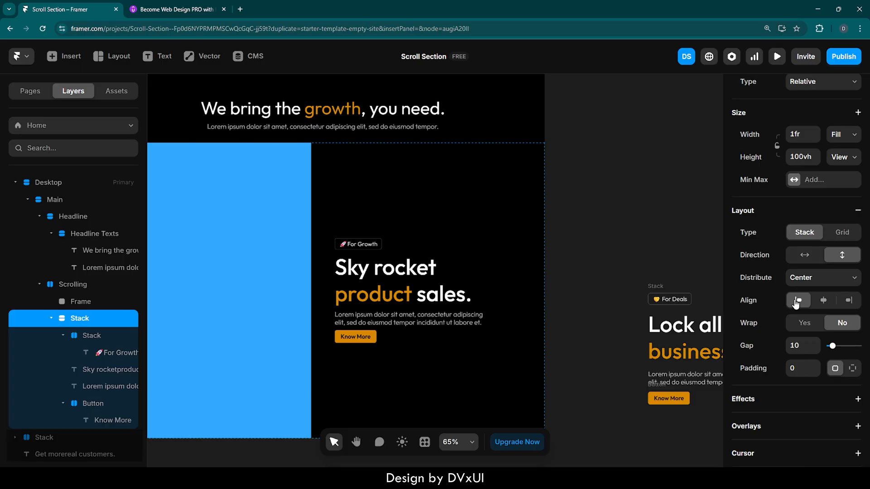
Cut the astronaut image, paste it into the remaining blue column frame and centre it vertically there.
scroll(589, 265, "down", 2)
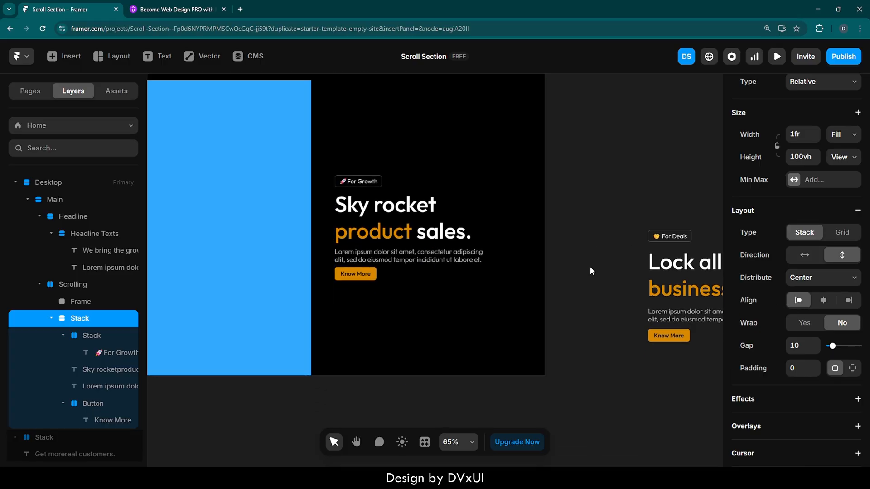
scroll(588, 267, "right", 10)
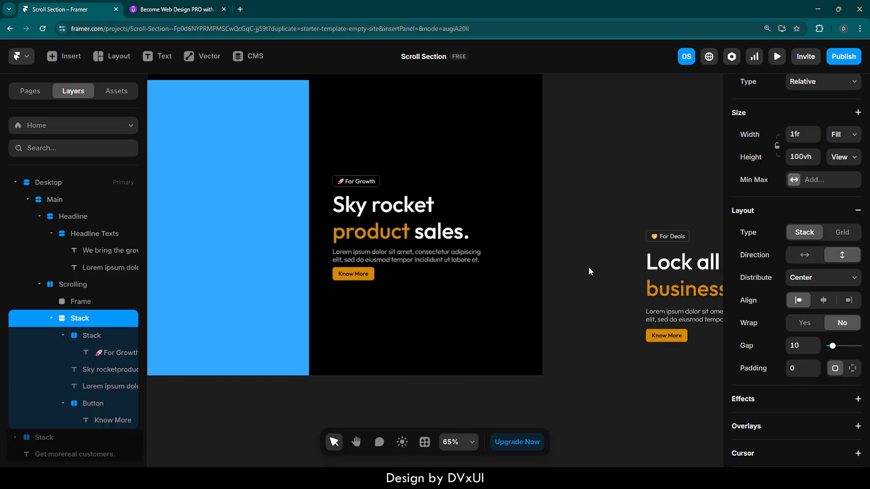
scroll(588, 267, "right", 3)
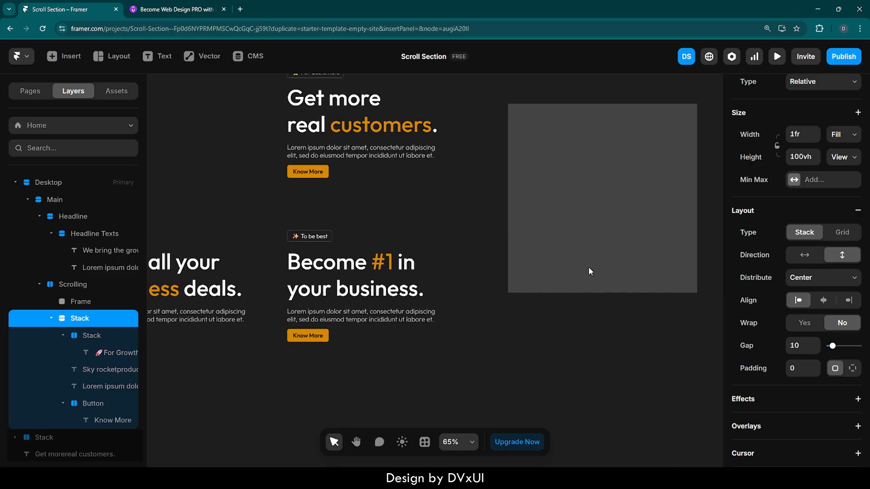
left_click(568, 163)
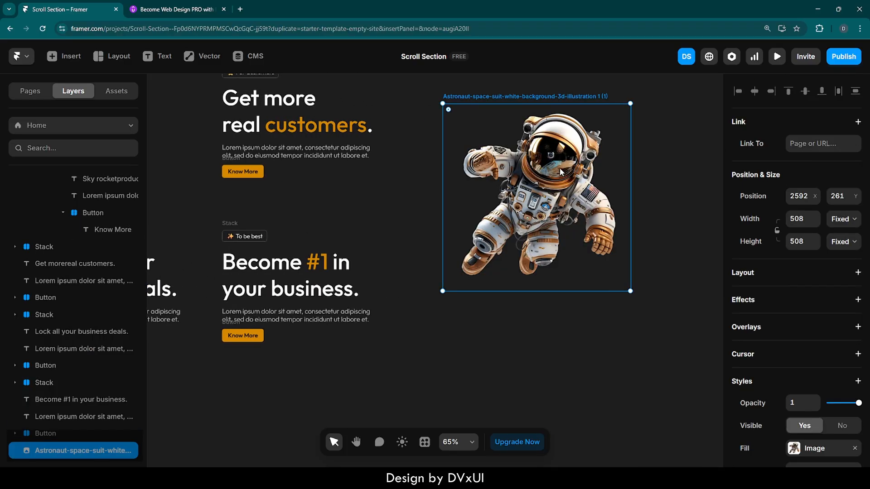
key("ctrl")
key("ctrl+x")
scroll(560, 172, "left", 15)
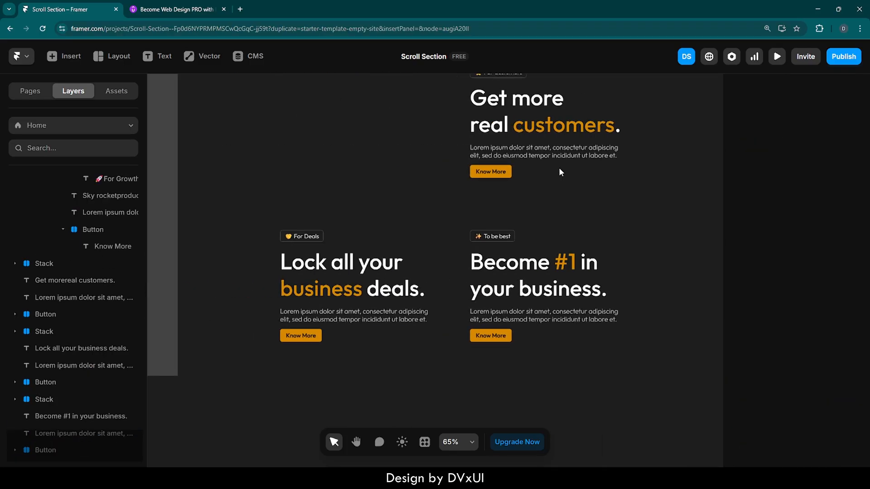
scroll(560, 172, "left", 1)
scroll(560, 172, "right", 3)
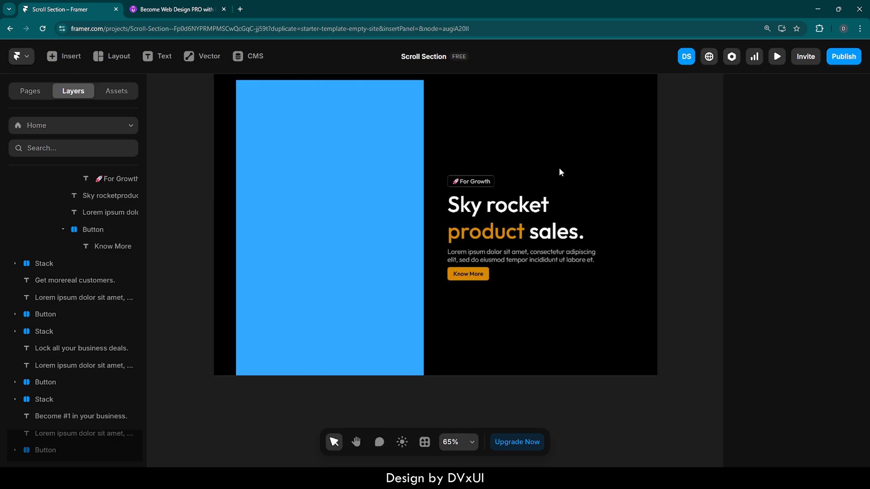
scroll(560, 172, "up", 1)
left_click(368, 152)
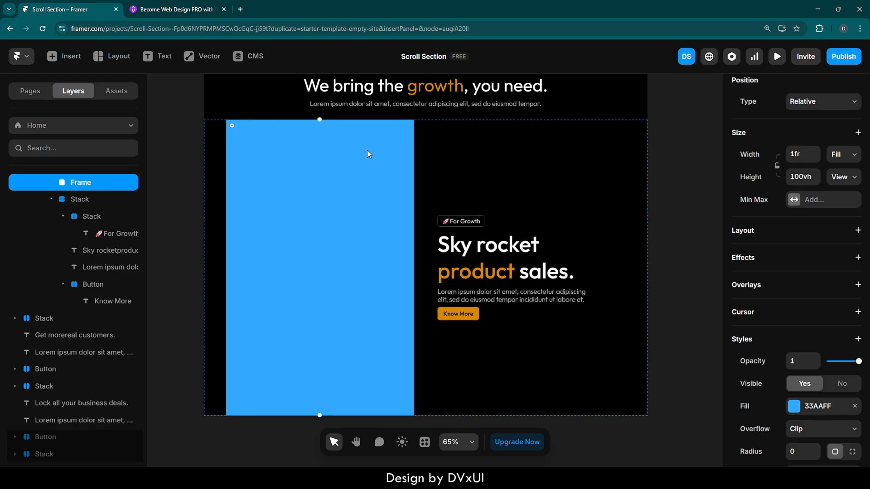
key("ctrl")
key("ctrl+v")
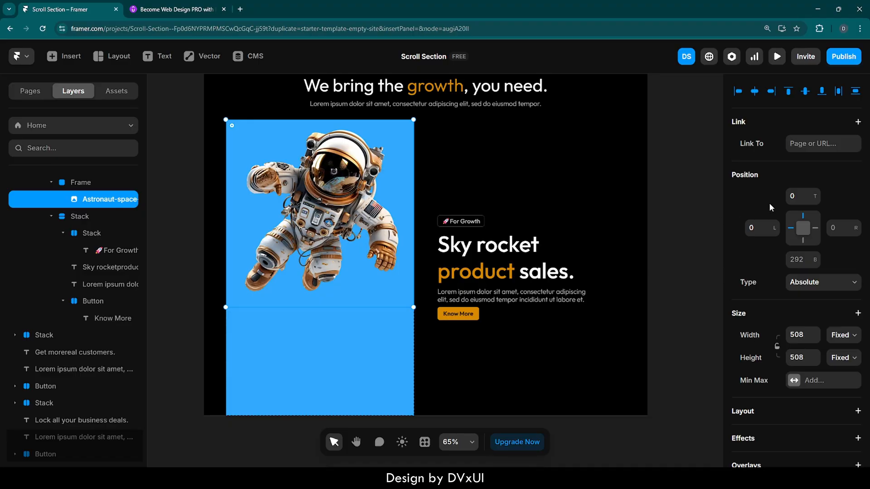
left_click(804, 92)
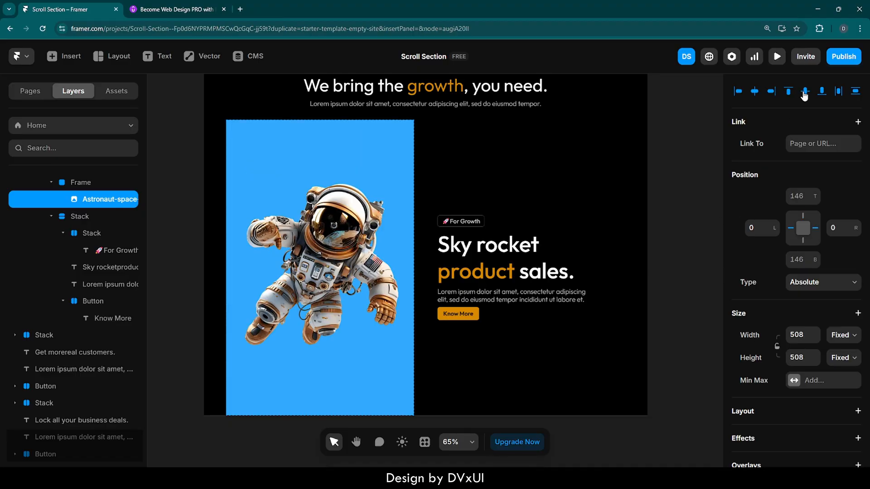
Remove the blue fill from the column frame holding the astronaut image.
left_click(400, 143)
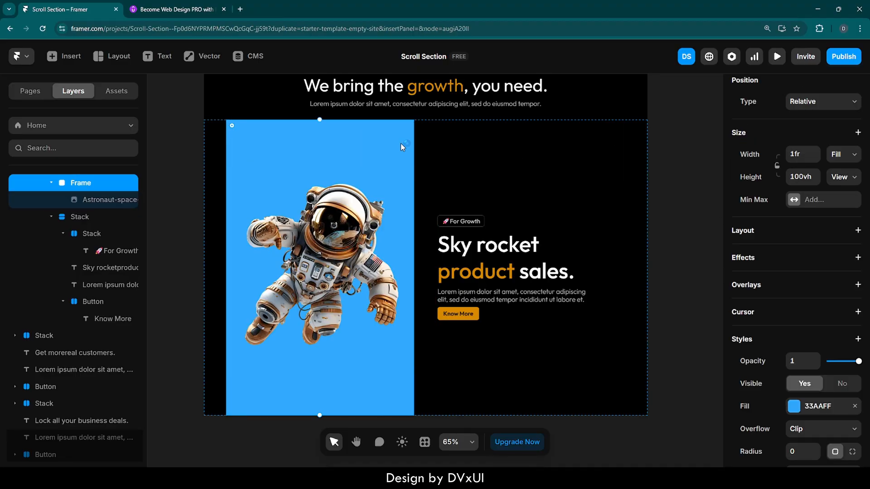
scroll(785, 324, "down", 3)
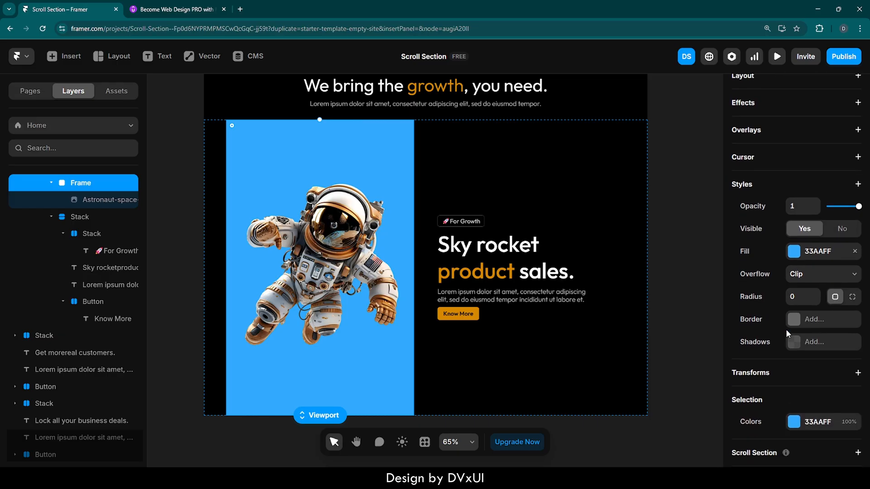
left_click(854, 250)
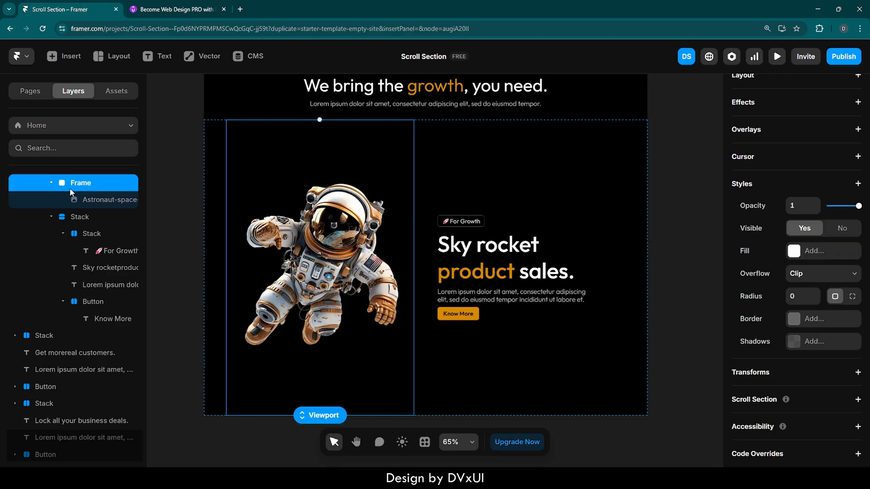
Create a component named Astro from the frame holding the astronaut image.
scroll(738, 172, "up", 3)
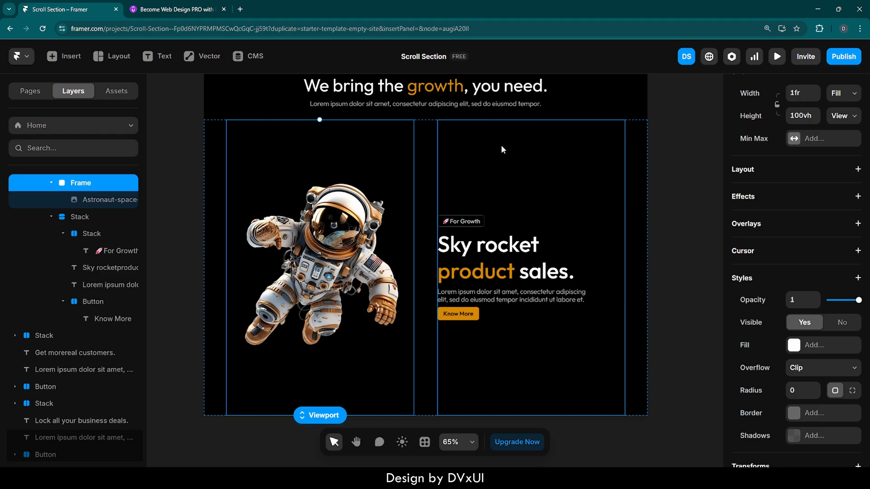
right_click(307, 160)
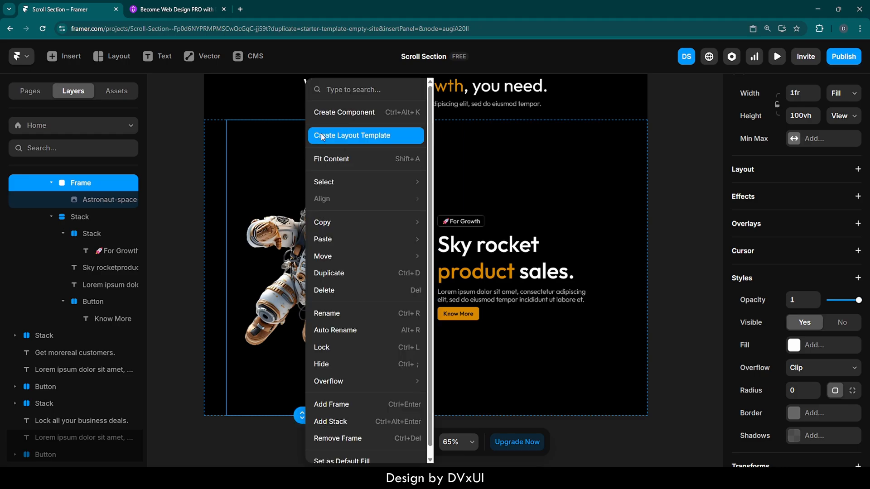
left_click(338, 113)
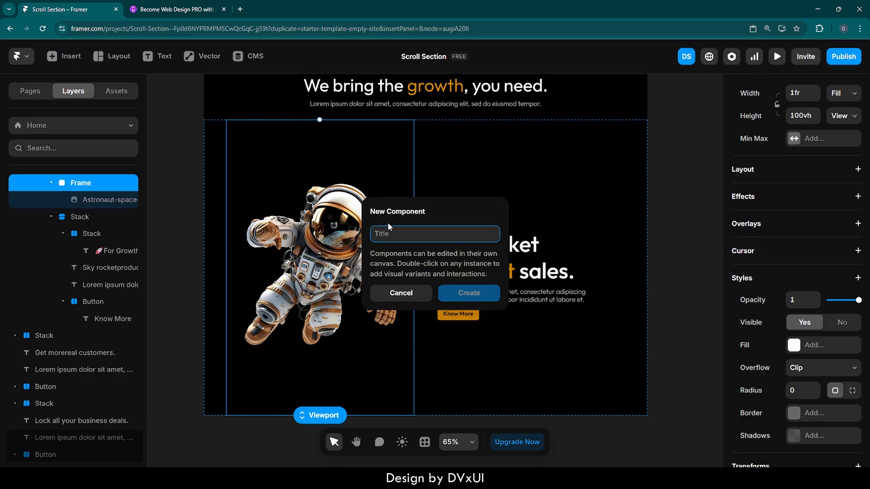
type("Astro")
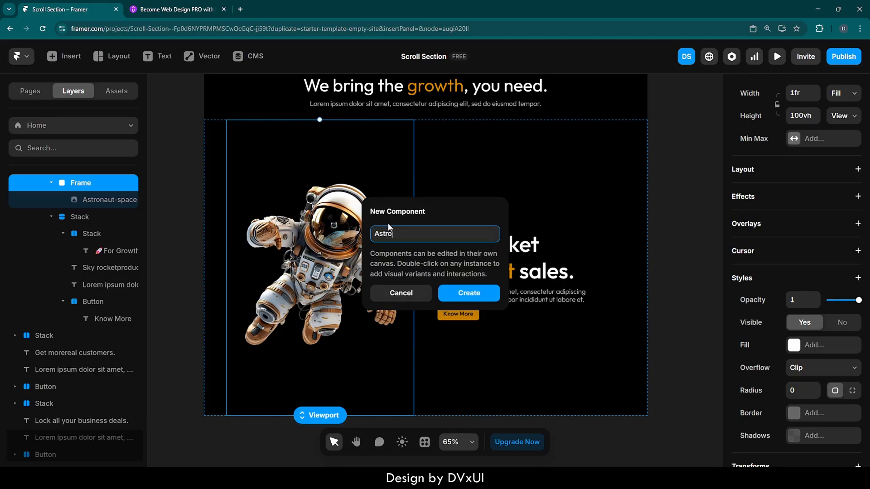
key("Return")
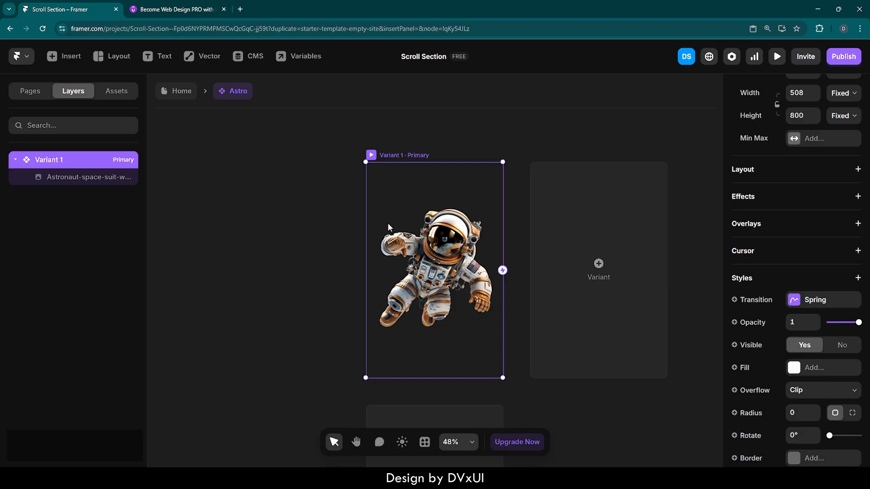
Draw a frame about 339 by 263 over the astronaut and move it directly under Variant 1, behind the image.
scroll(464, 262, "right", 3)
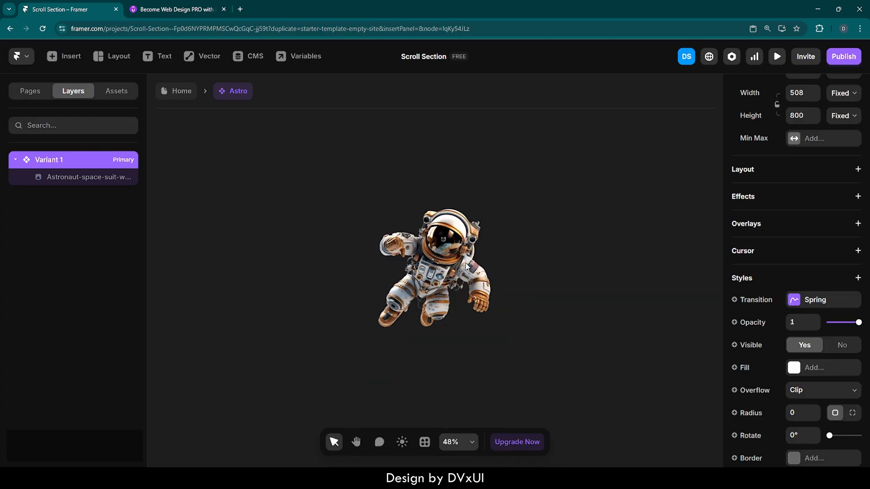
scroll(424, 257, "up", 5)
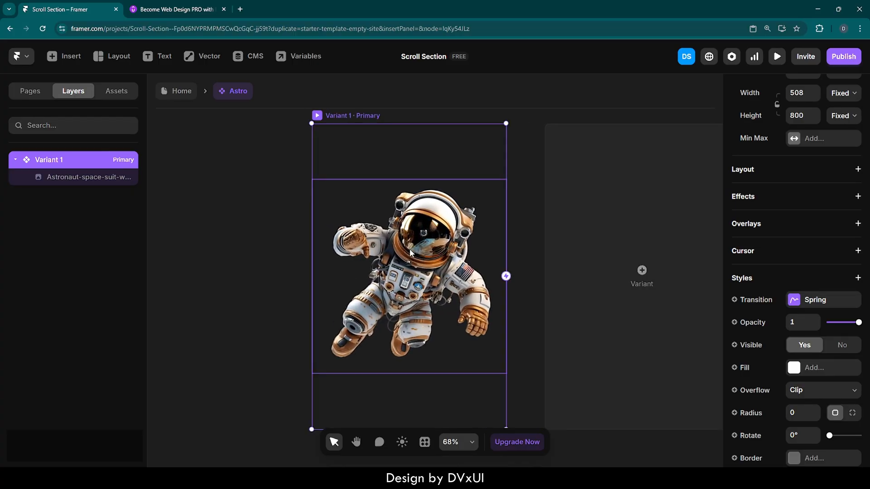
key("f")
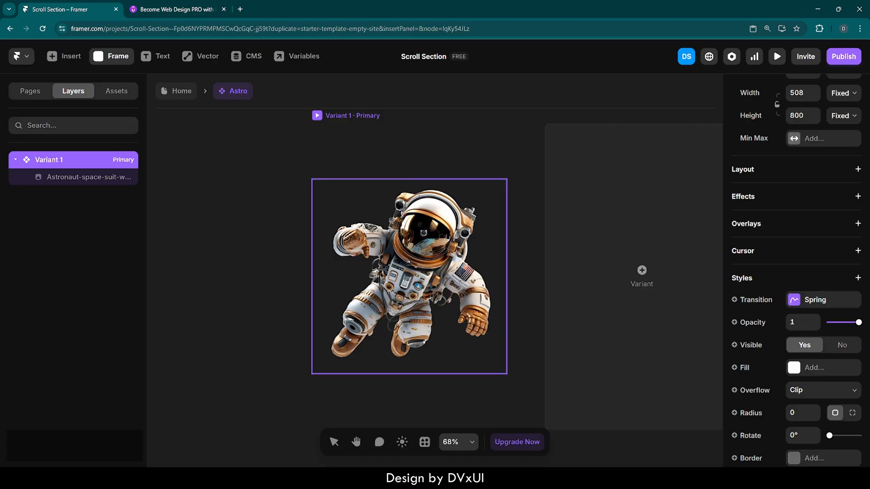
left_click_drag(334, 214, 462, 315)
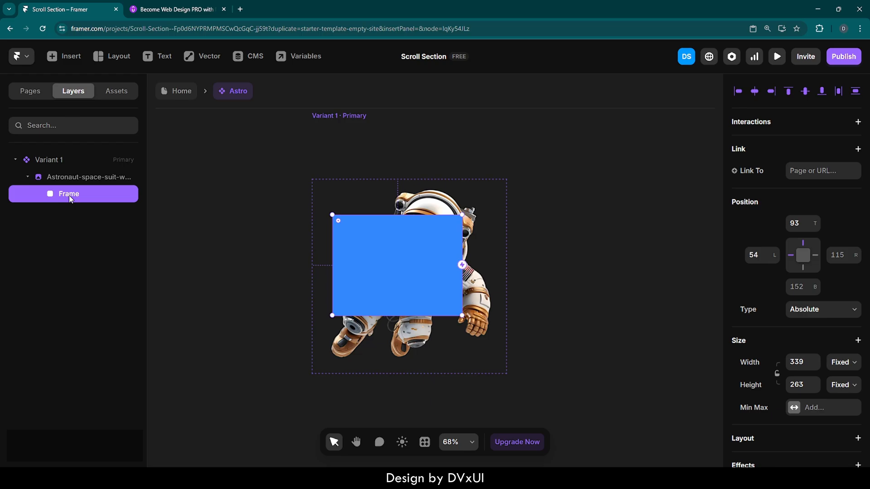
left_click_drag(69, 198, 54, 171)
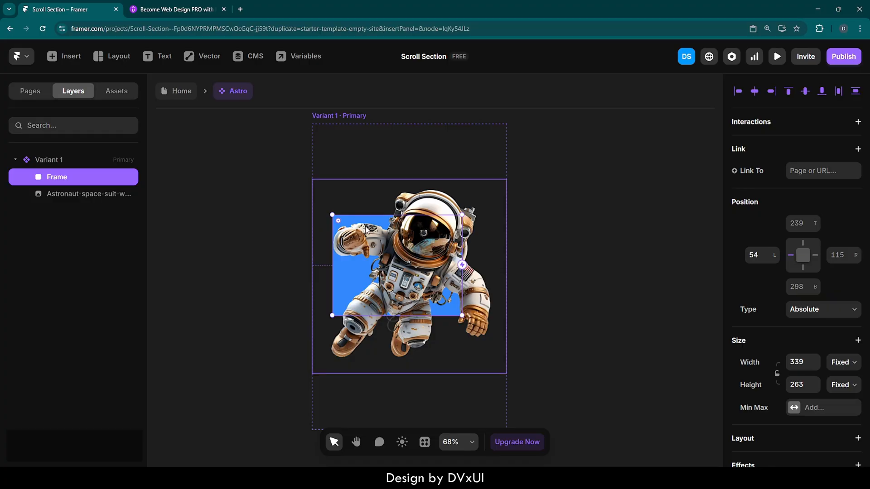
Set the new frame's width and height to 400 each and lock its aspect ratio.
scroll(783, 335, "down", 1)
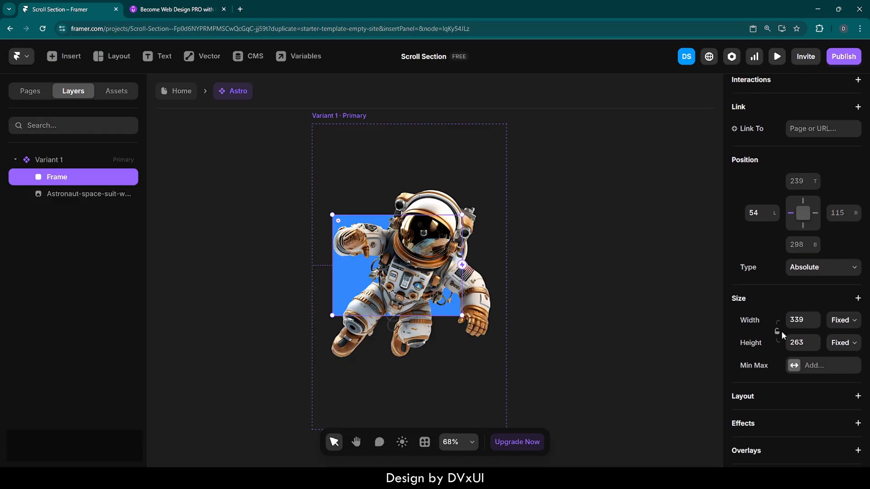
left_click(803, 322)
type("400")
key("Return")
left_click(805, 341)
type("400")
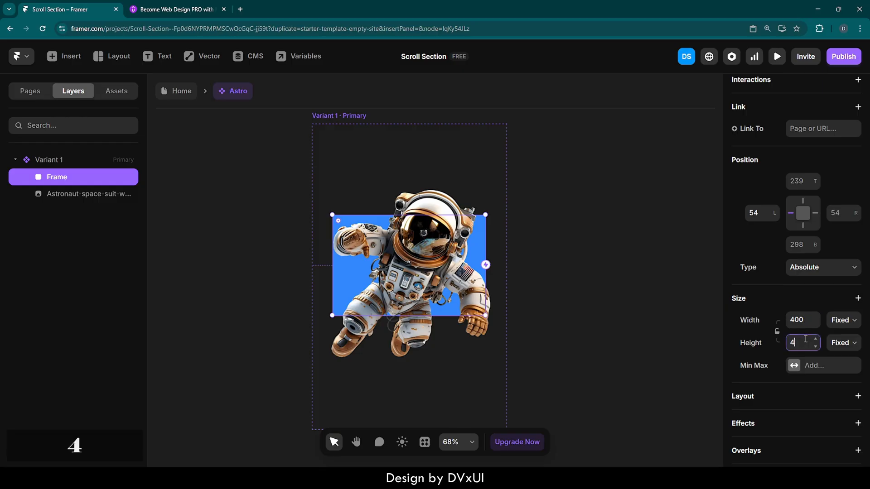
key("Return")
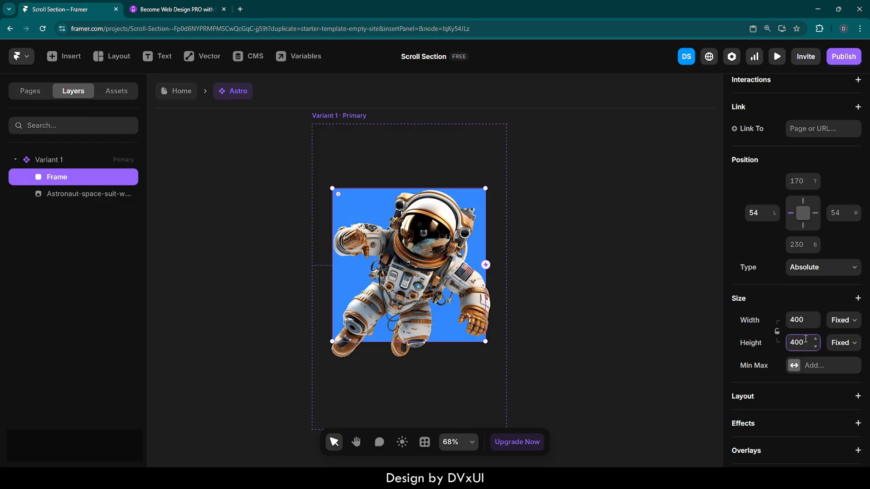
left_click(777, 333)
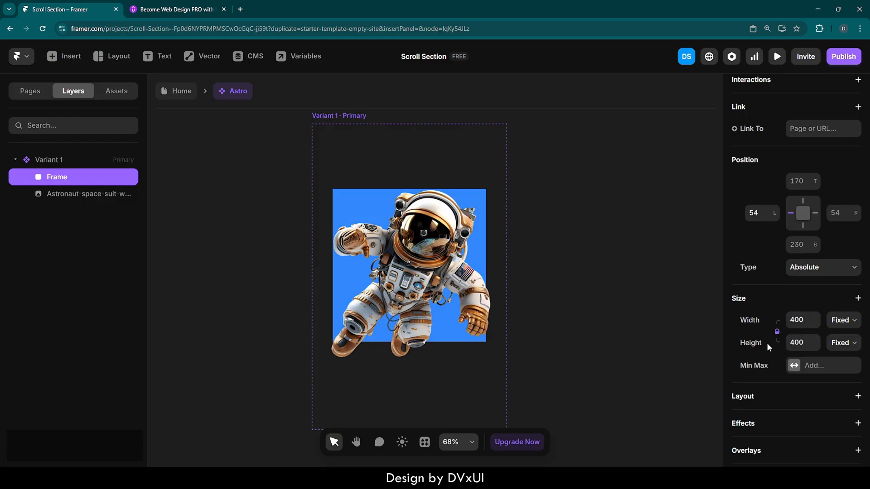
Set the corner radius of the blue frame behind the astronaut to 600.
scroll(768, 344, "down", 6)
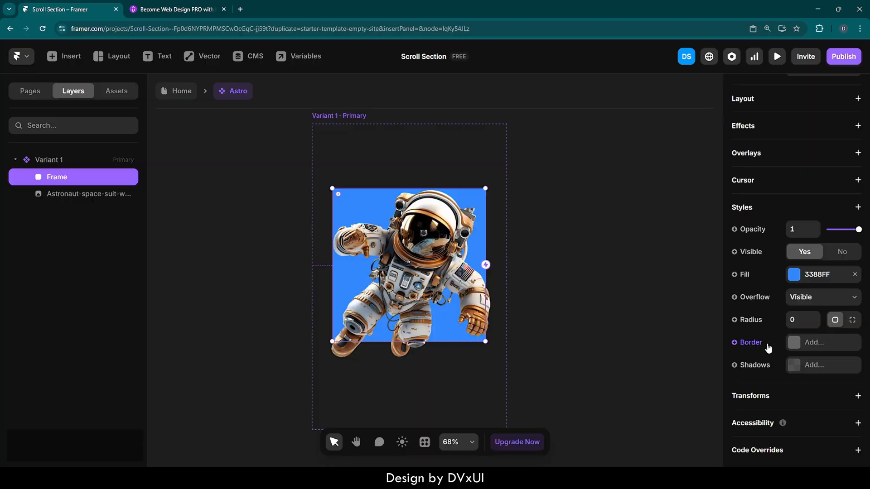
left_click(798, 319)
type("600")
key("Return")
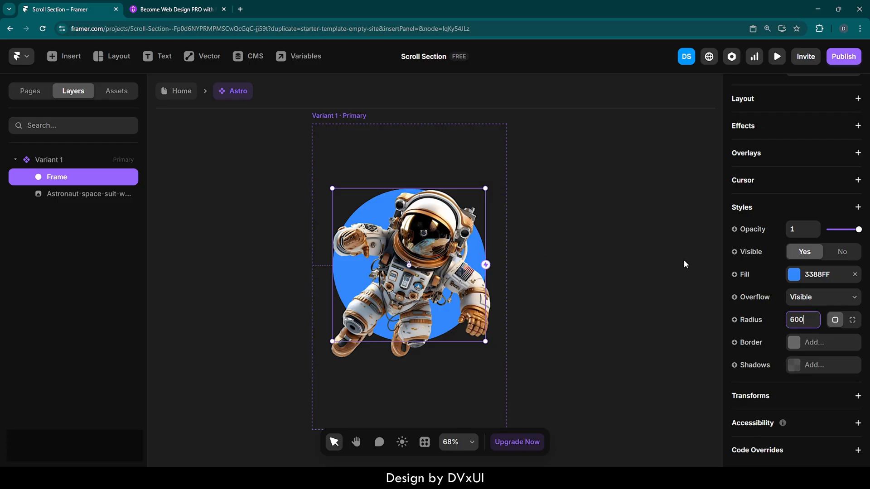
Change the fill colour of the circle behind the astronaut to D68800.
left_click(791, 274)
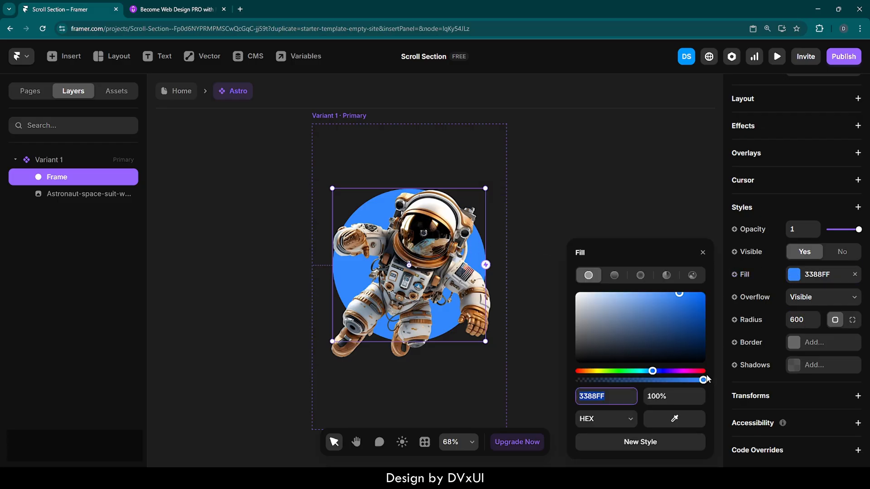
left_click(612, 397)
key("BackSpace")
key("BackSpace")
key("BackSpace")
key("BackSpace")
key("BackSpace")
key("BackSpace")
key("ctrl+c")
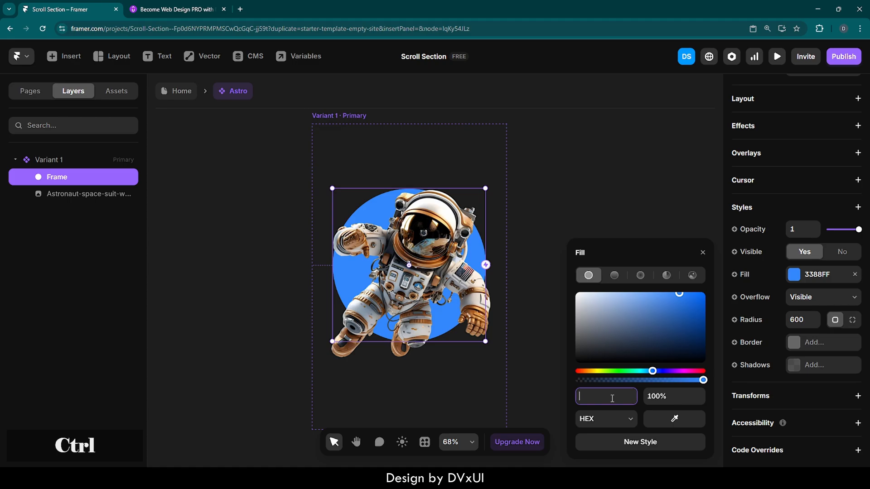
key("ctrl+v")
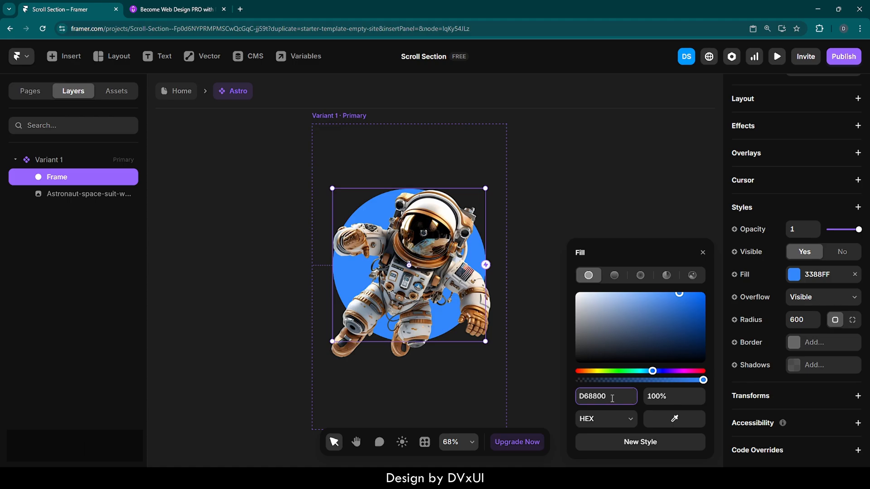
key("Return")
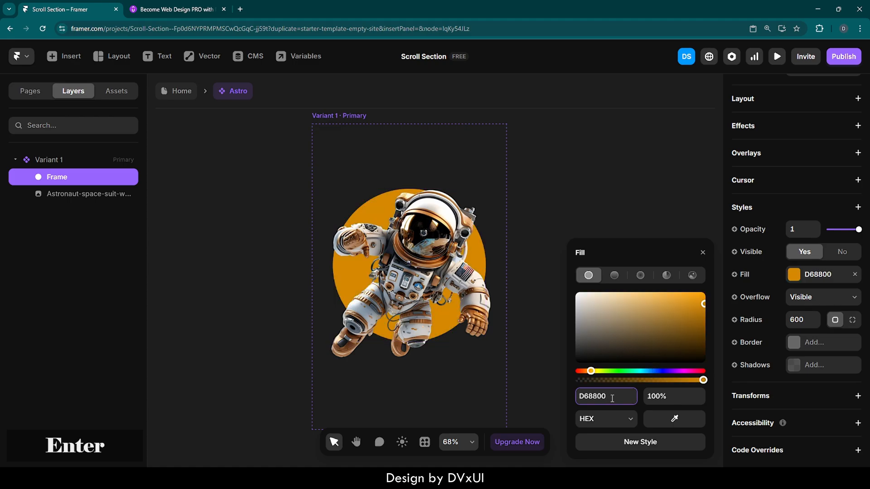
left_click(701, 254)
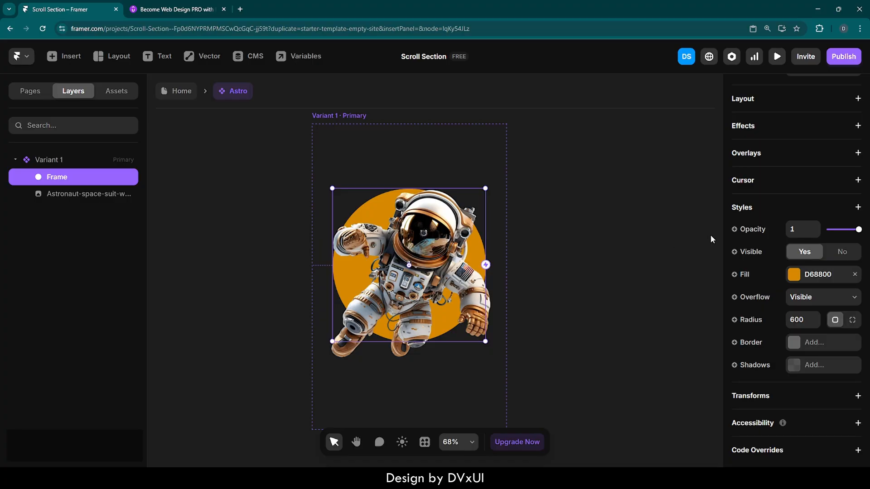
Add a Blur filter to the orange circle and set its value to 50.
left_click(857, 209)
mouse_move(761, 253)
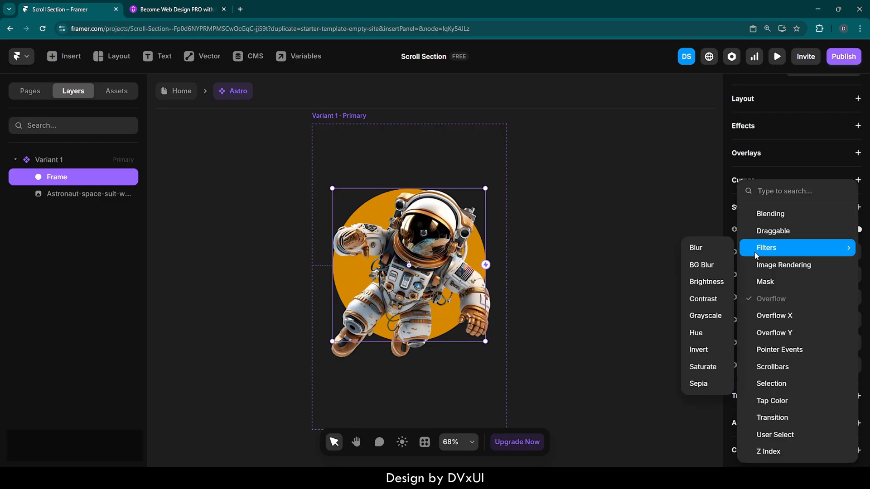
left_click(702, 251)
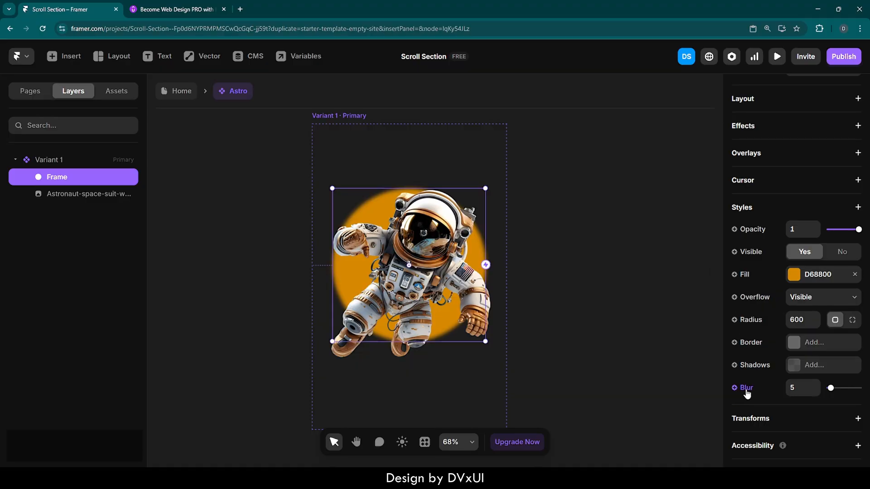
left_click(800, 388)
type("50")
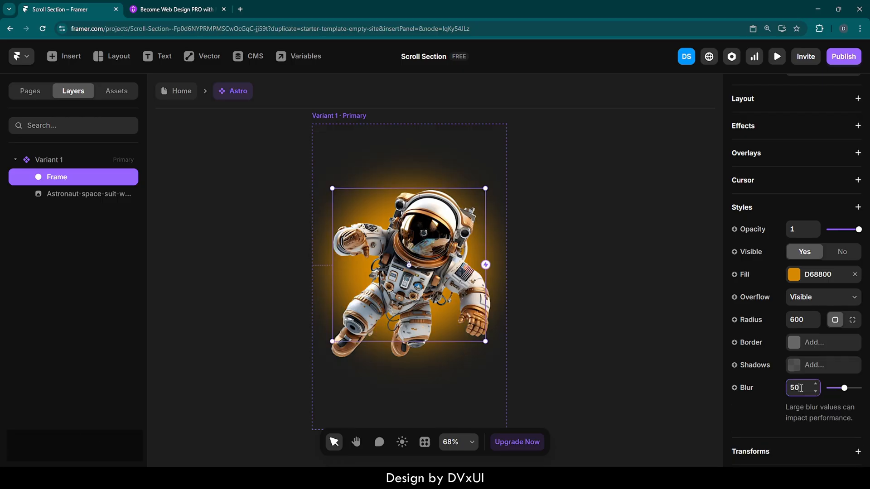
Reduce the blurred circle's fill opacity to 40%, after trying 70%.
left_click(796, 277)
left_click(674, 398)
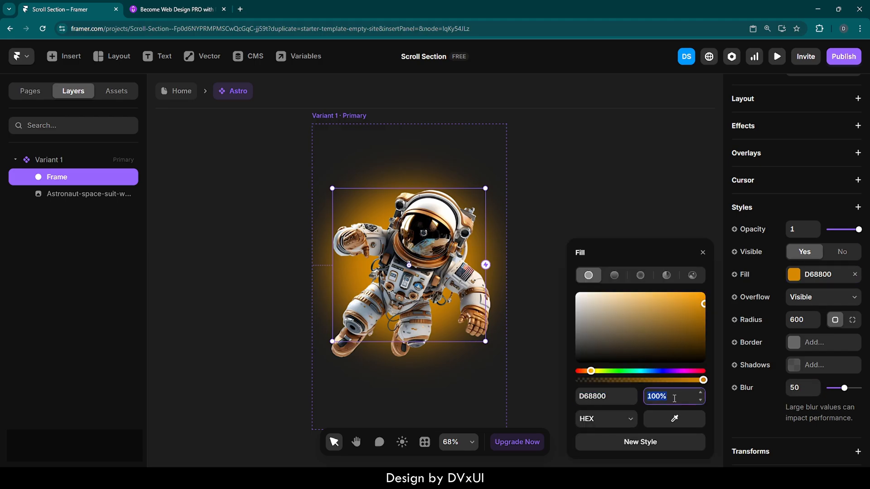
type("70")
key("Return")
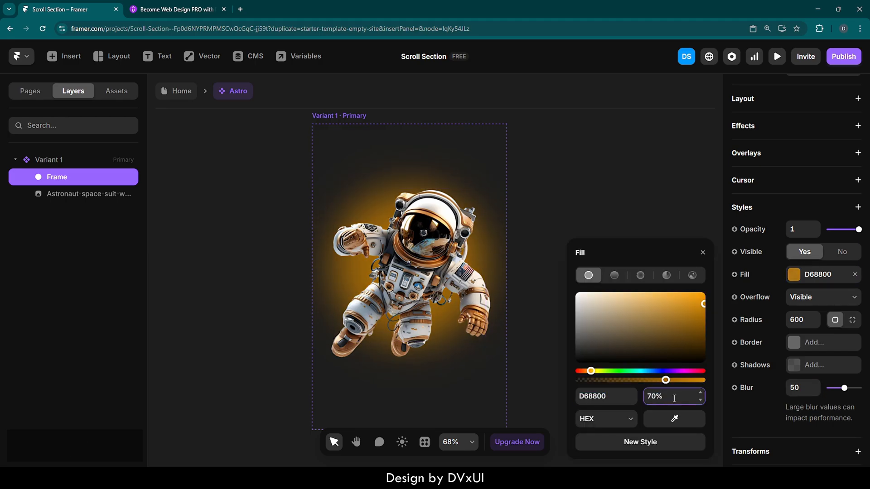
key("BackSpace")
key("BackSpace")
key("BackSpace")
type("40")
key("Return")
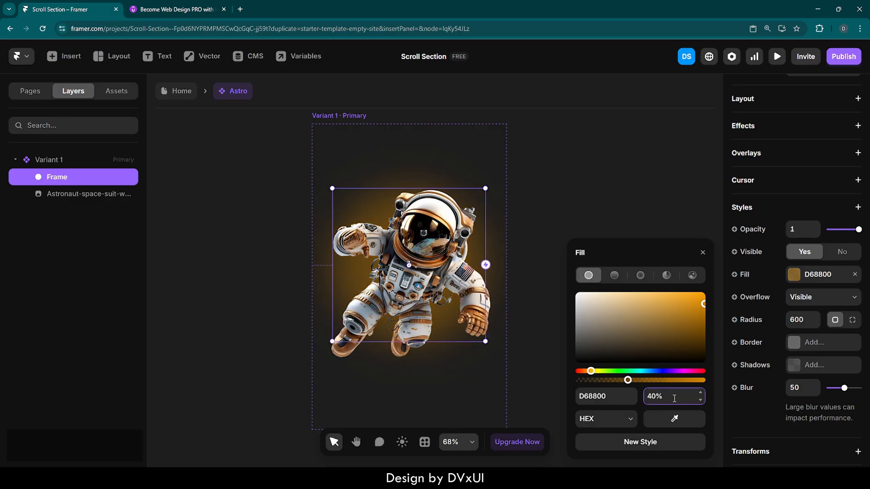
left_click(564, 192)
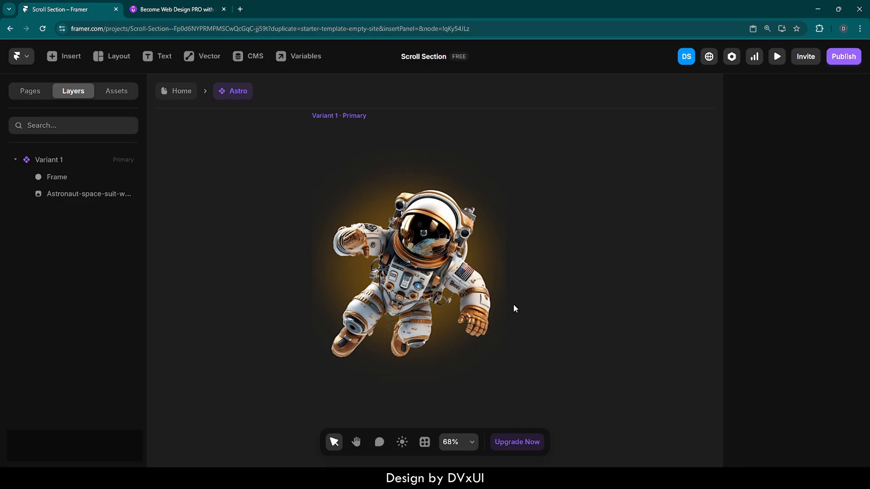
Set the overflow of Variant 1 to Visible so the glow is not clipped at its edges.
left_click(336, 118)
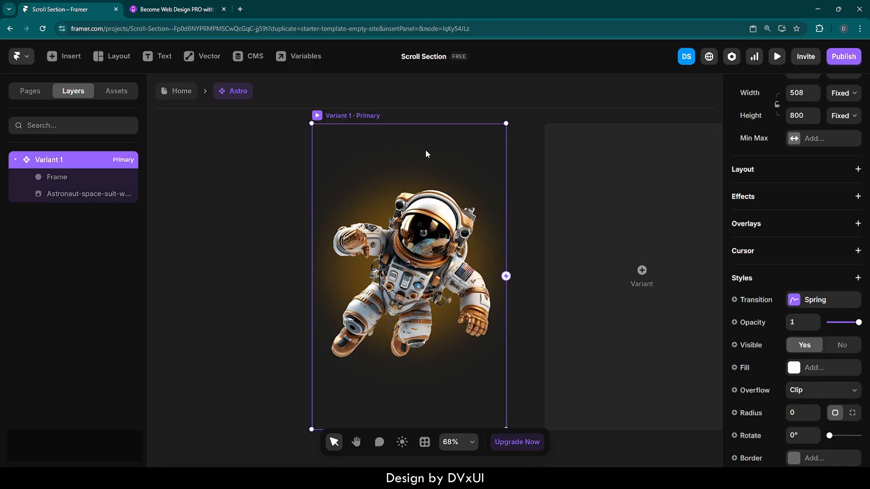
scroll(774, 373, "down", 3)
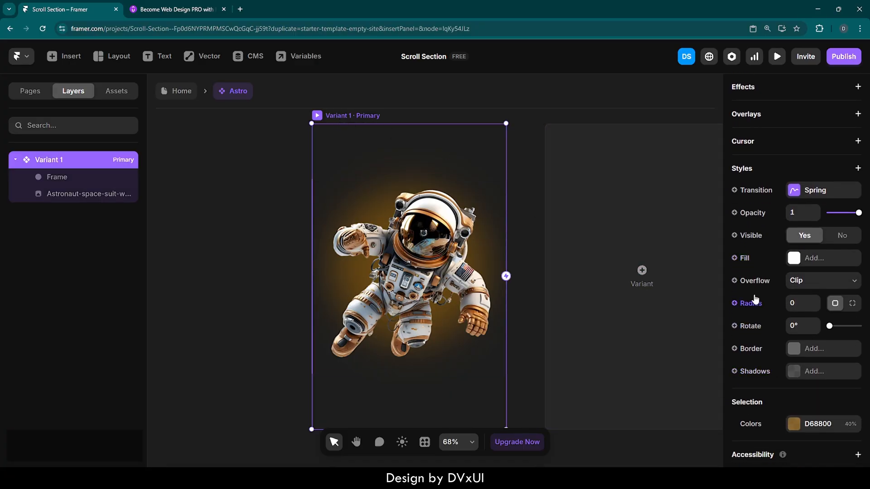
left_click(805, 282)
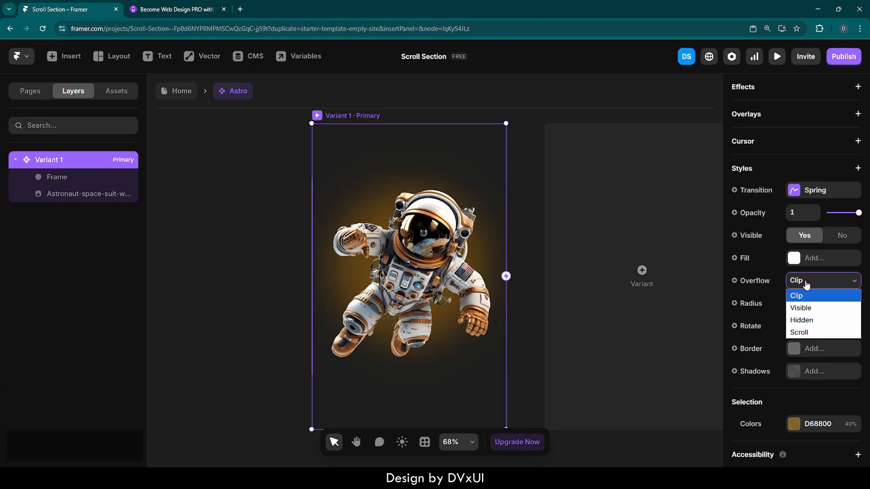
left_click(806, 307)
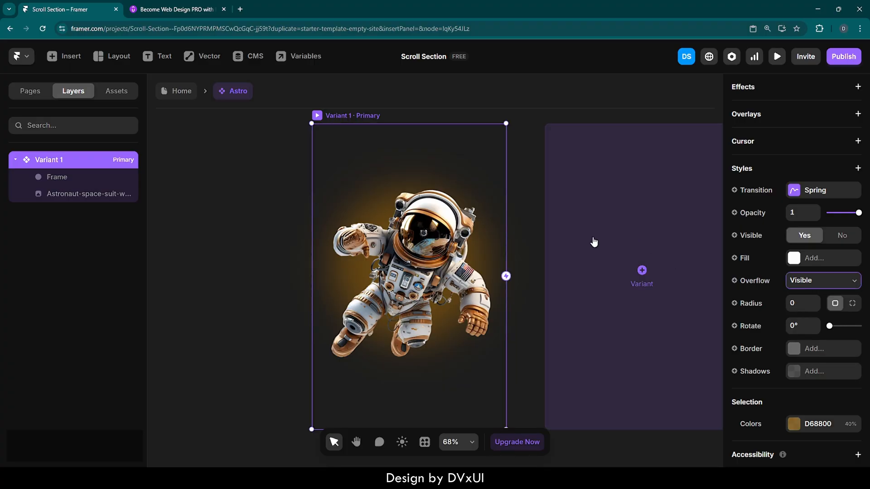
left_click(443, 246)
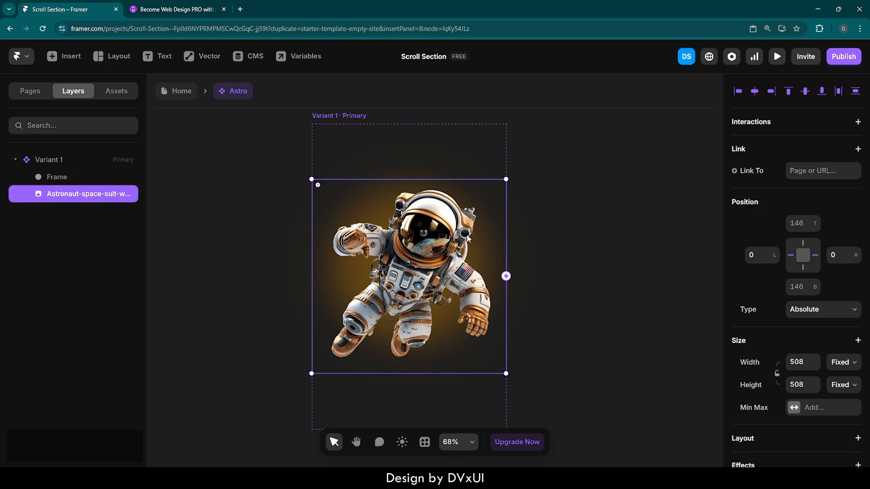
scroll(512, 249, "down", 1)
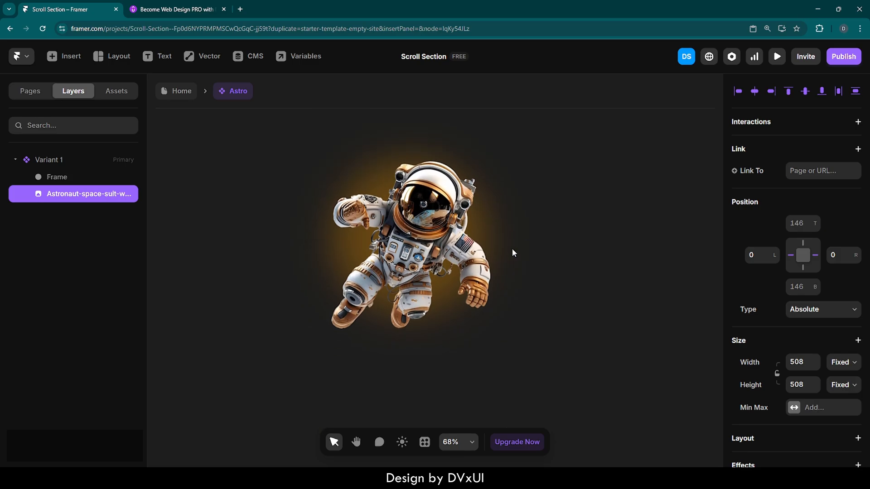
scroll(512, 249, "up", 1)
left_click(412, 130)
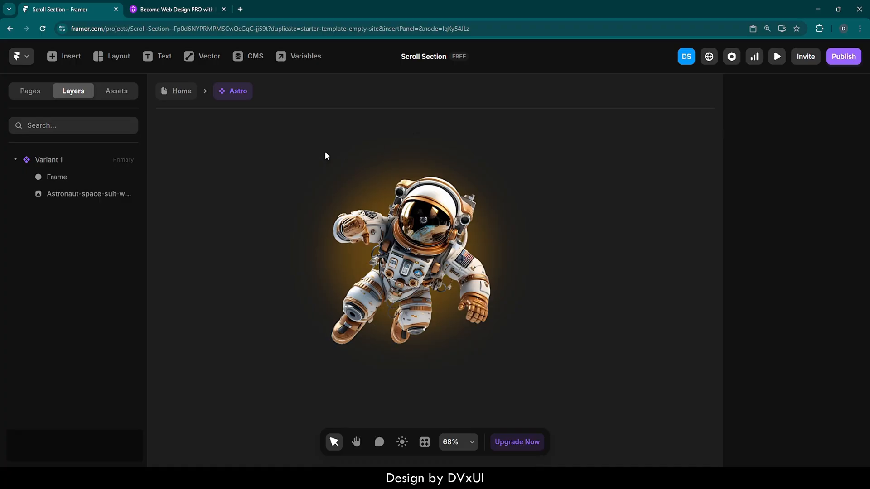
scroll(324, 151, "down", 1)
scroll(325, 151, "up", 1)
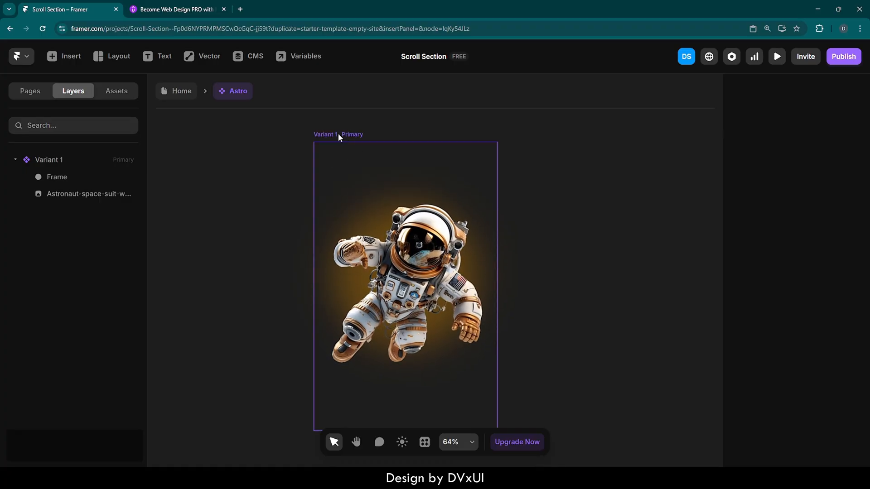
Set the height of Variant 1 to 1000.
left_click(338, 135)
scroll(743, 208, "up", 2)
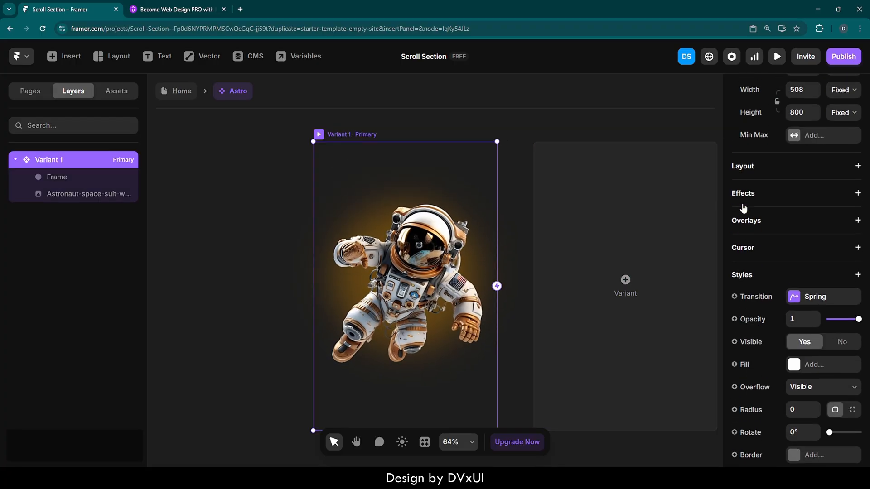
scroll(742, 208, "up", 3)
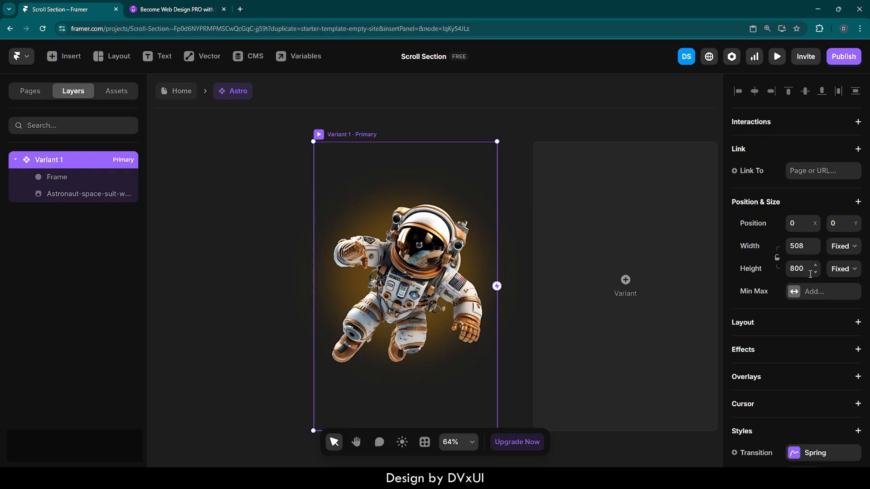
left_click(802, 269)
type("1000")
key("Return")
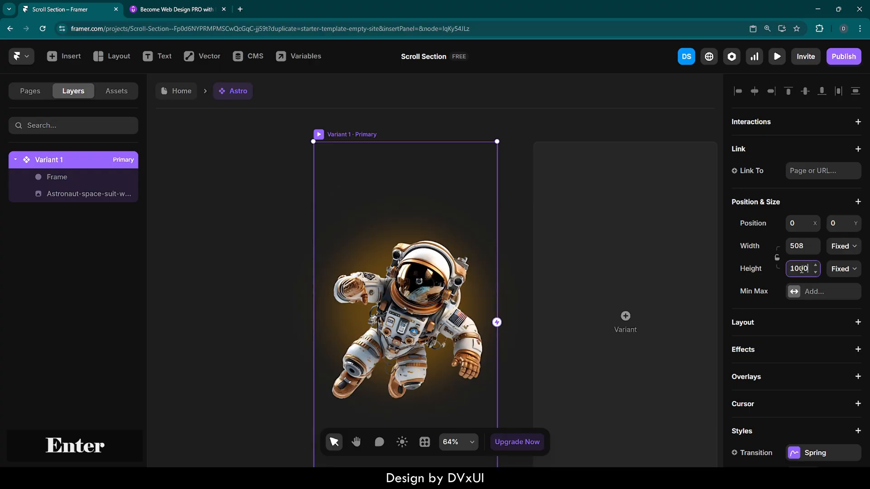
Select the astronaut image and the circle frame together and align their centres horizontally and vertically.
left_click(406, 280)
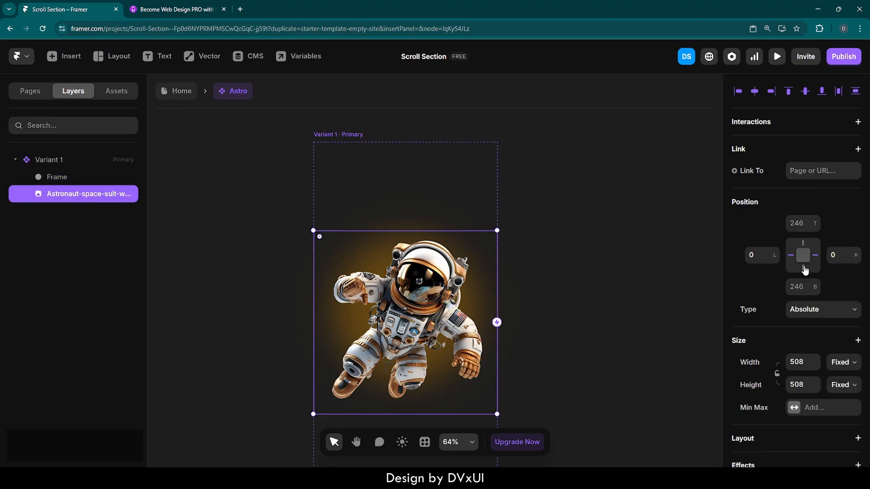
left_click(56, 177, "shift")
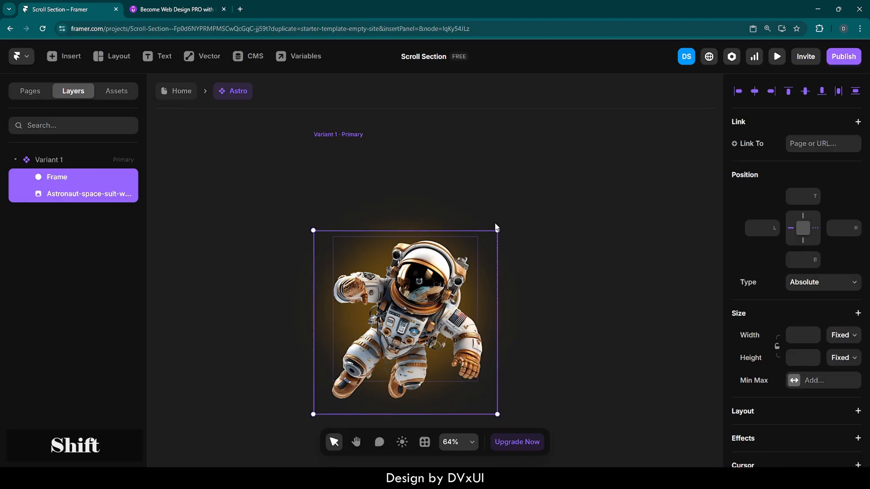
left_click(754, 91)
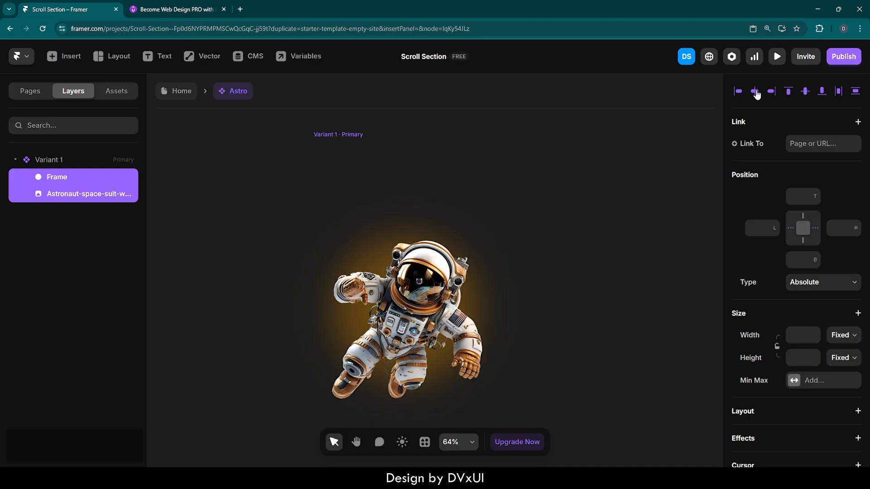
left_click(805, 91)
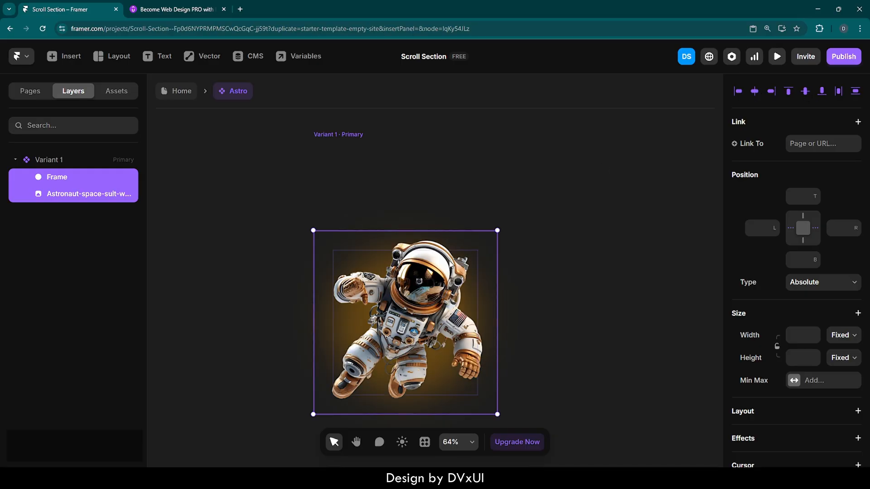
Move the astronaut image and circle up together by 100, placing the image 146 from the top of Variant 1.
key("shift+Up")
key("shift+Up")
key("shift+Up")
key("shift+Up")
key("shift+Up")
key("shift+Up")
key("shift+Up")
key("shift+Up")
key("shift+Up")
key("shift+Up")
key("shift+Up")
key("shift+Up")
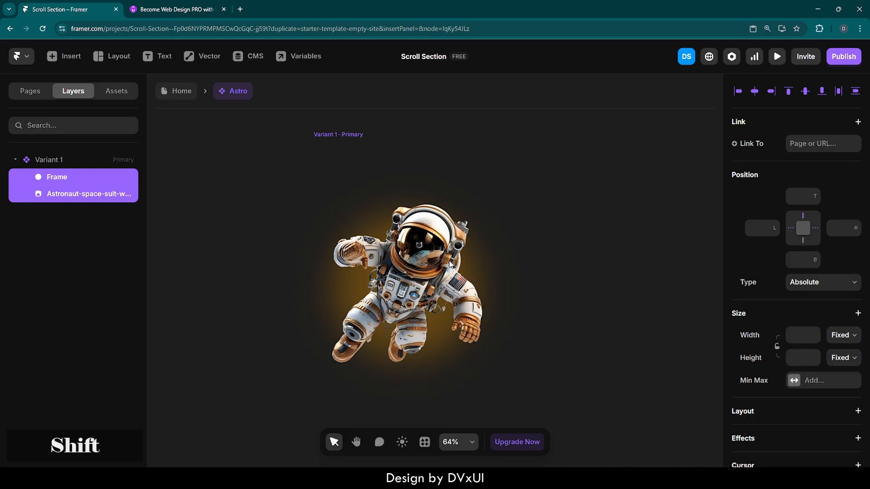
left_click(352, 134)
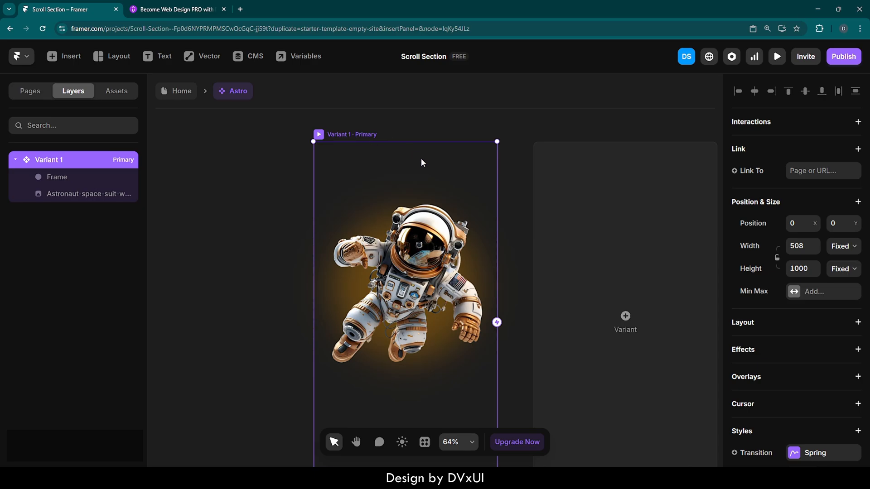
left_click(431, 250)
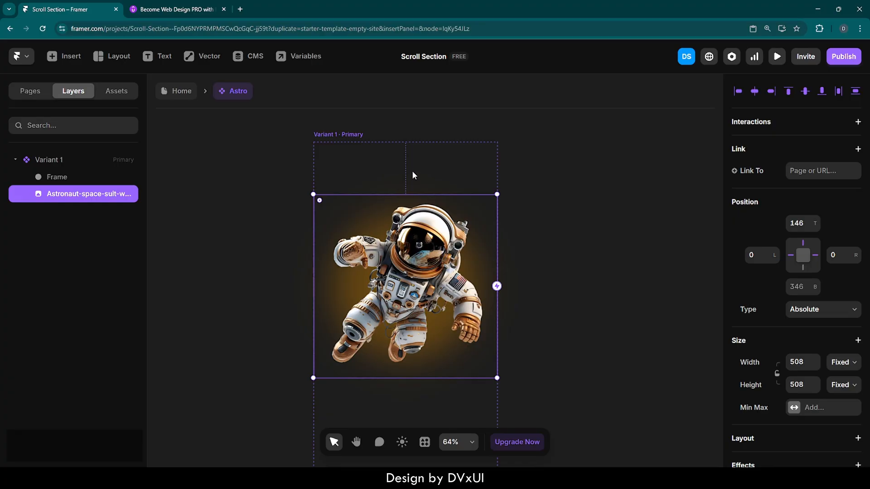
key("Escape")
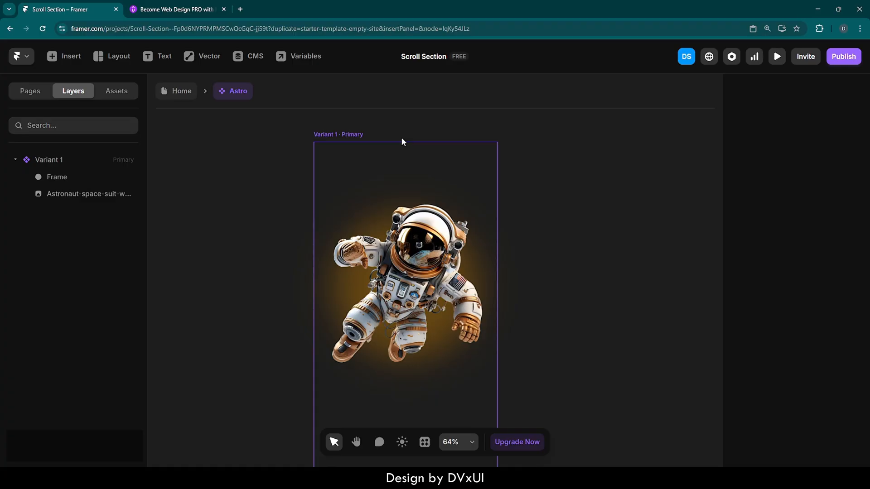
Add a Loop effect to Variant 1 of the Astro component with a delay of 0.3 s.
left_click(338, 139)
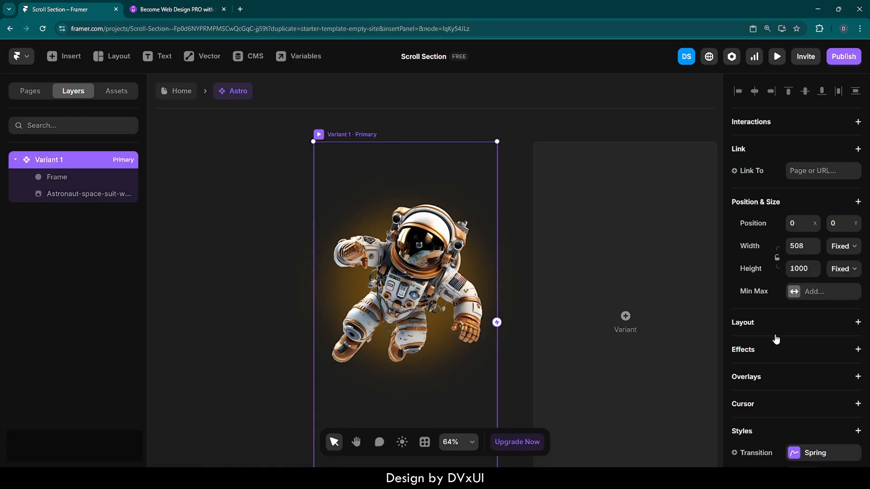
scroll(775, 337, "down", 3)
left_click(745, 247)
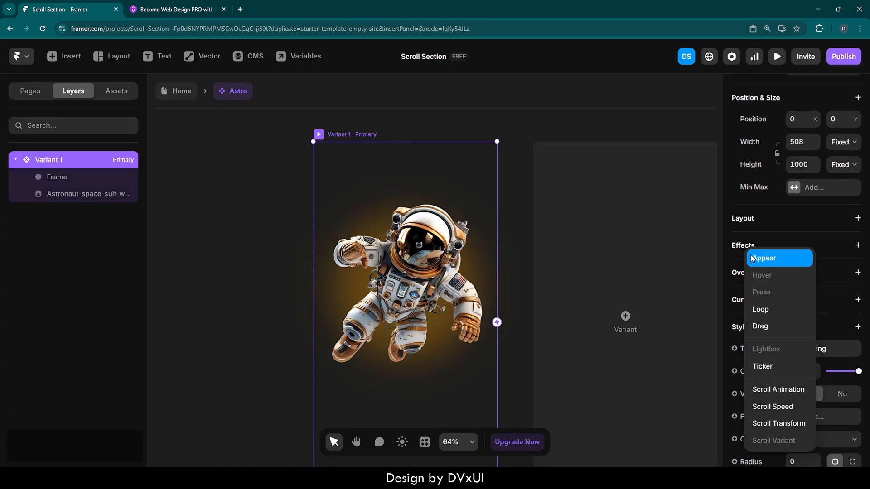
left_click(769, 309)
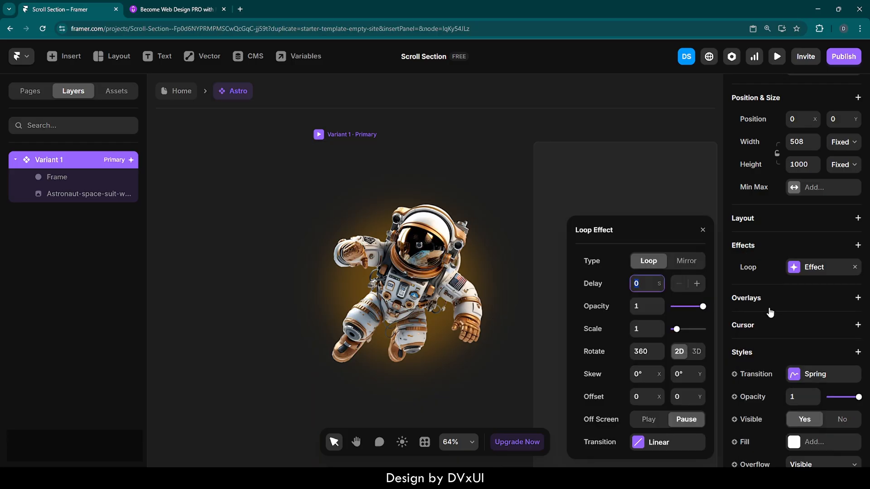
left_click(642, 281)
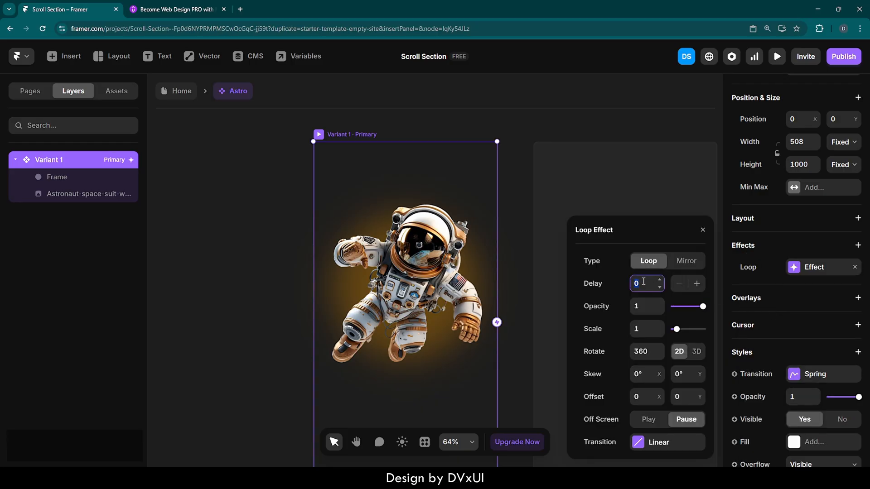
type("0.3")
key("Return")
Set the loop effect's rotation to 0 and its Y offset to 100.
left_click(651, 355)
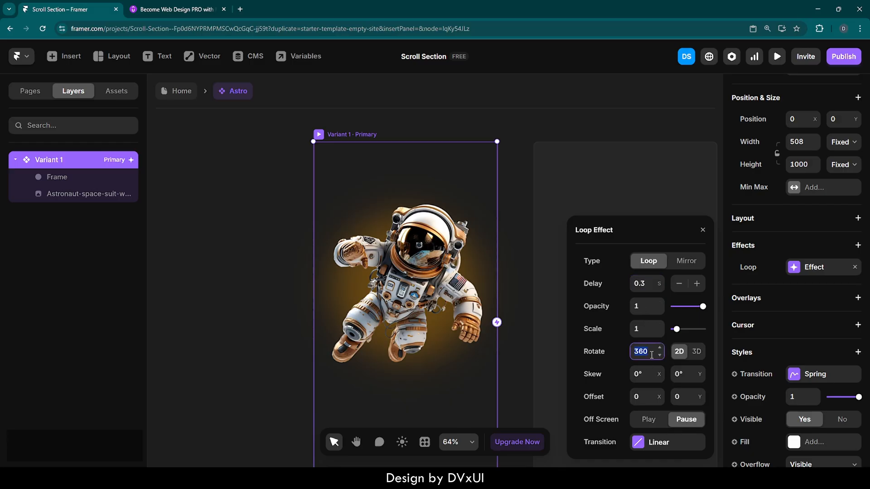
type("0")
key("Return")
left_click(683, 398)
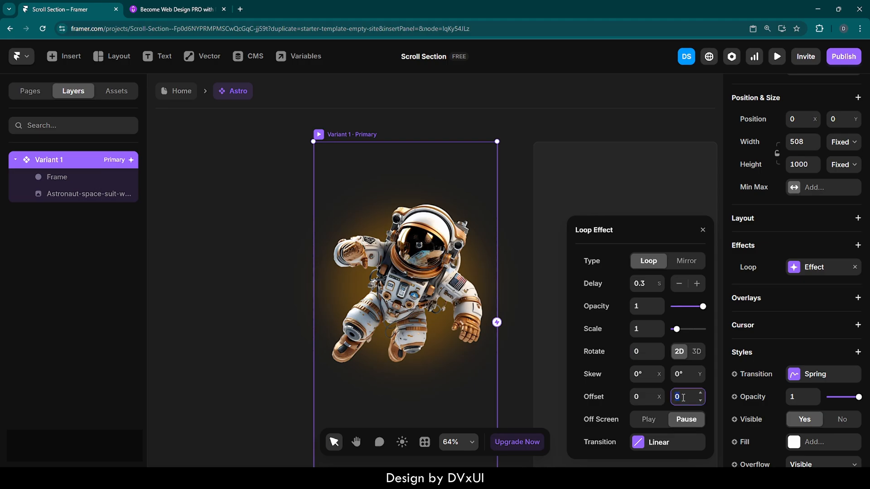
type("100")
key("Return")
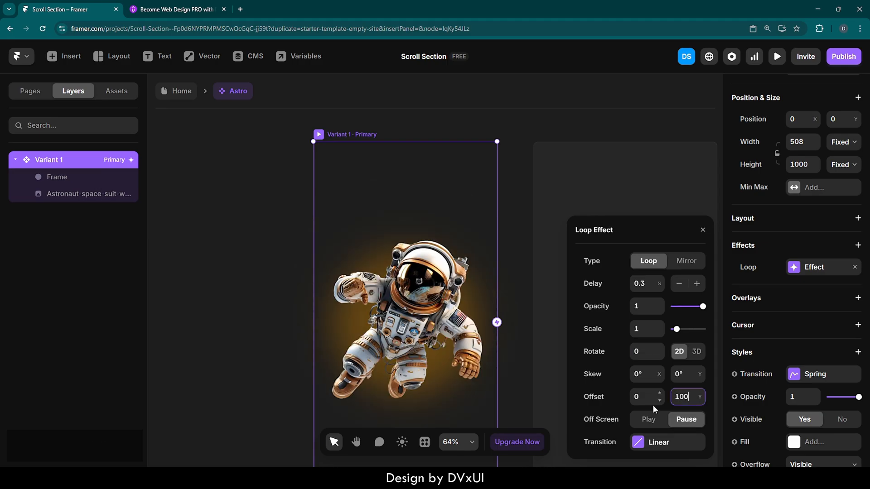
Give the loop effect's transition an Ease curve with custom Bezier values 0.6, 0, 0.4, 1.
left_click(637, 443)
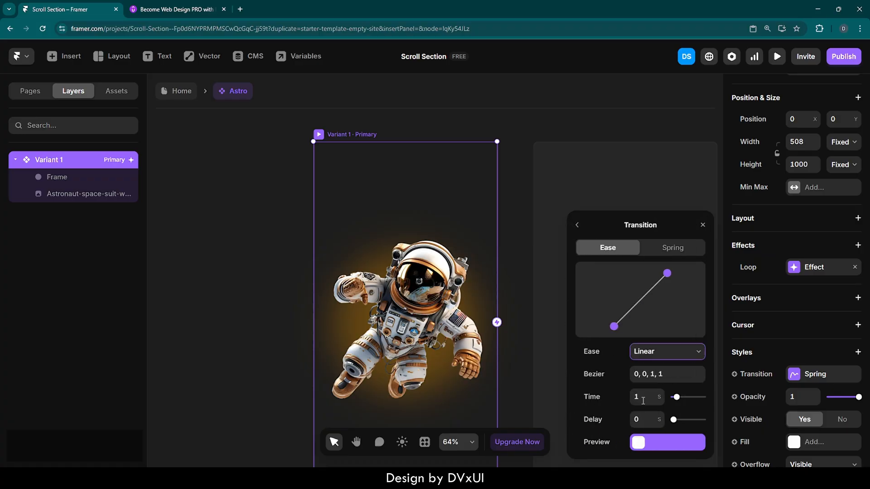
left_click(659, 354)
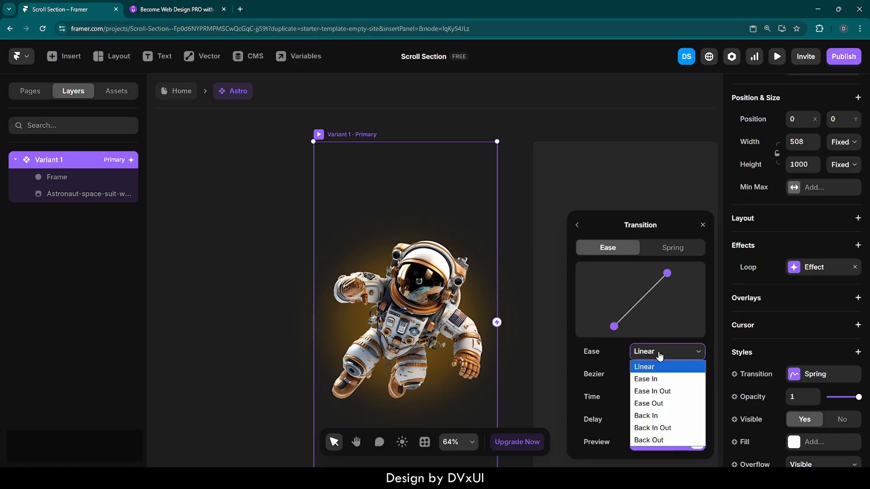
left_click(660, 393)
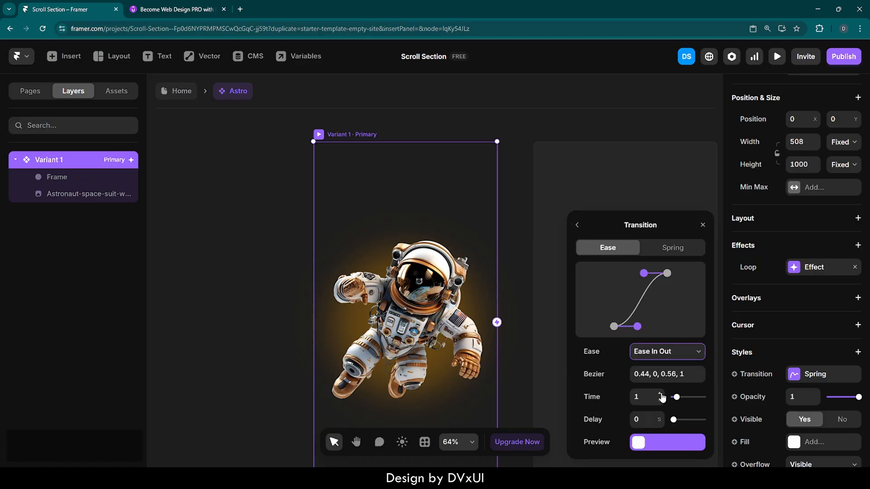
left_click(650, 376)
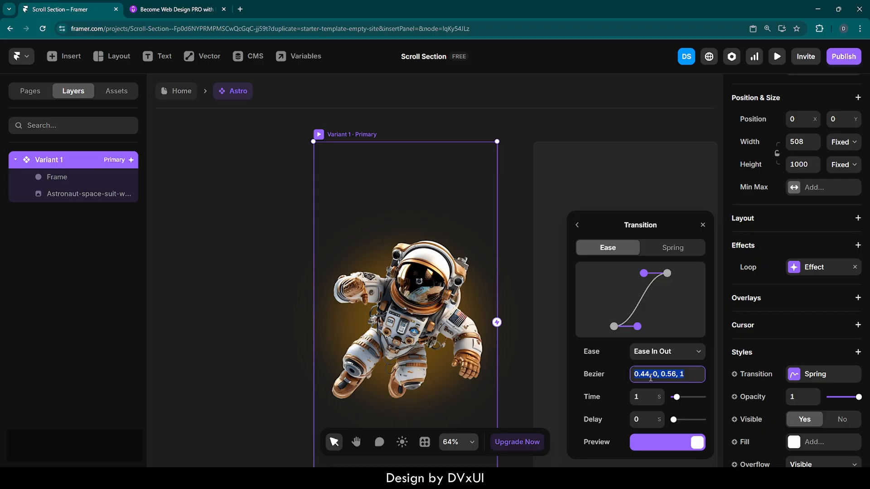
key("BackSpace")
type("0")
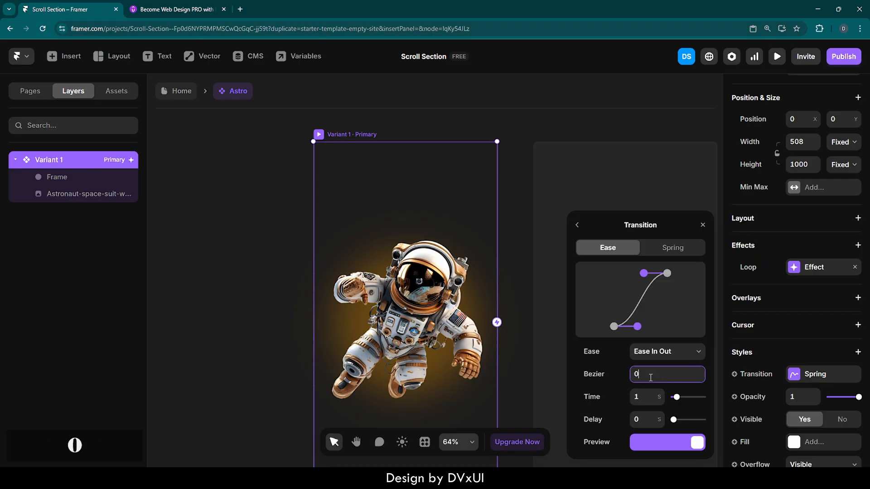
type(".6, ")
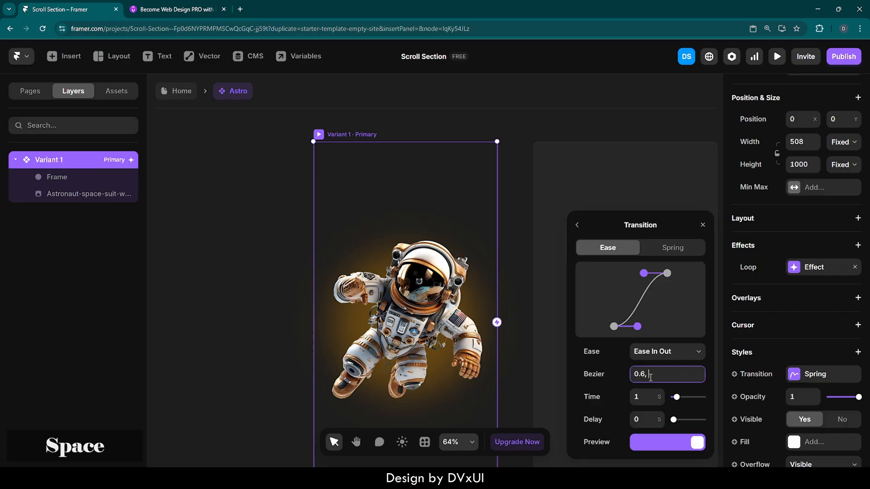
type("0, ")
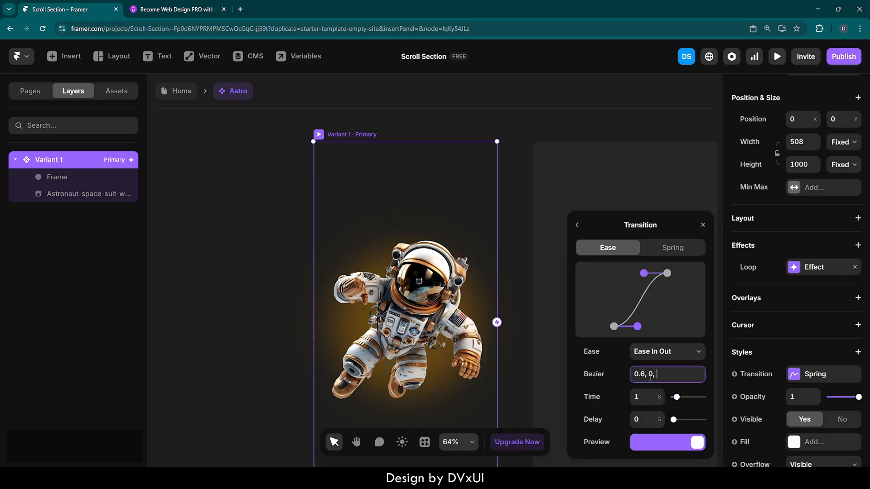
type("0.4, ")
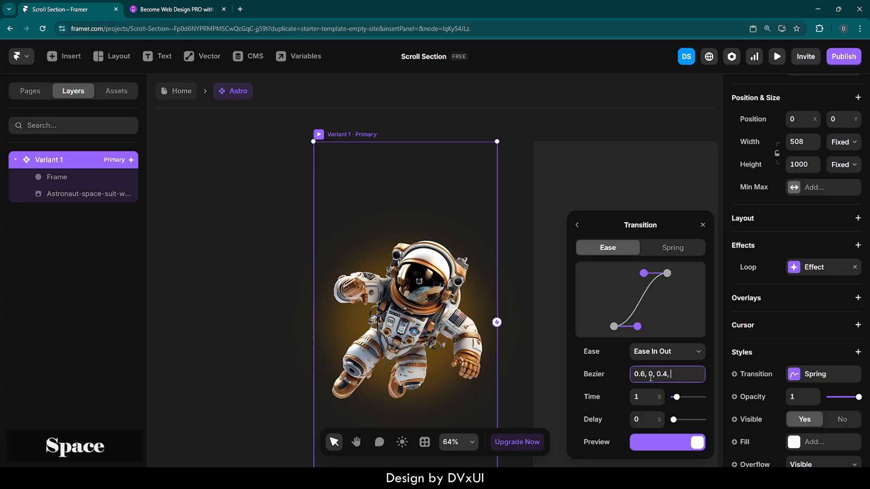
type("1")
key("Return")
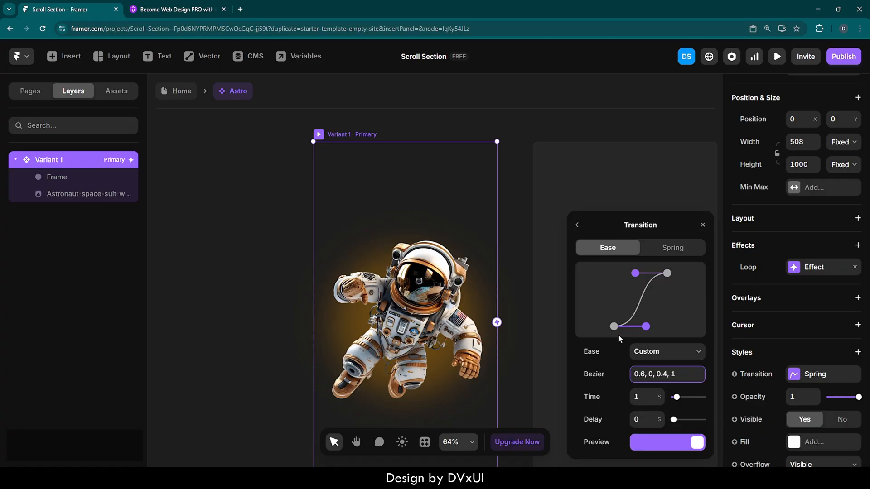
Set the loop transition's time to 2 s and close the effect settings.
left_click(644, 402)
type("2")
key("Return")
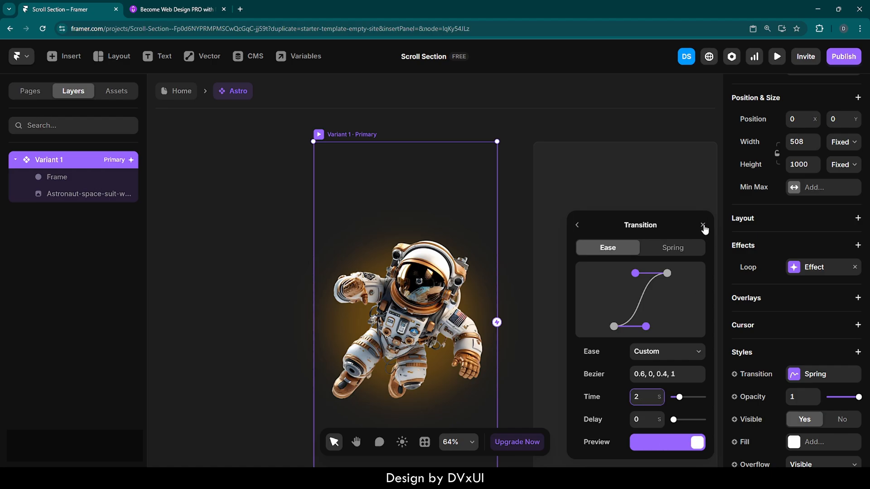
left_click(702, 225)
left_click(517, 167)
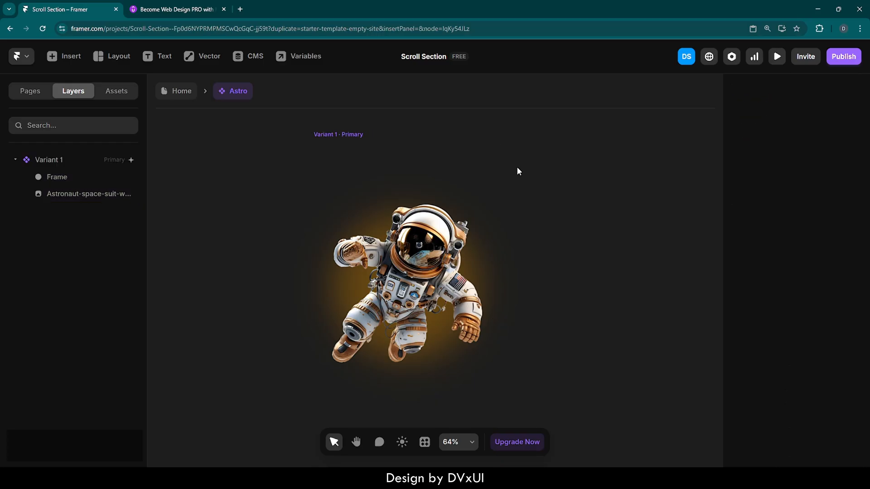
Preview Variant 1 to check its loop animation, and return to the canvas.
left_click(345, 134)
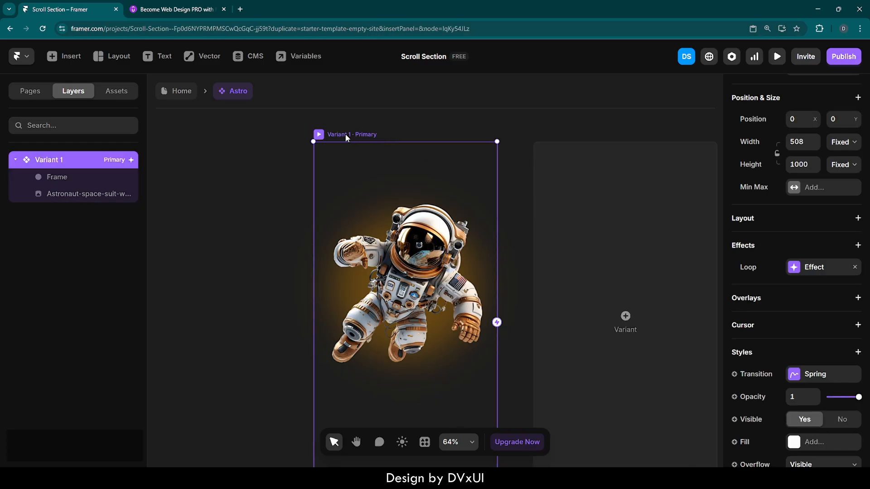
left_click(319, 137)
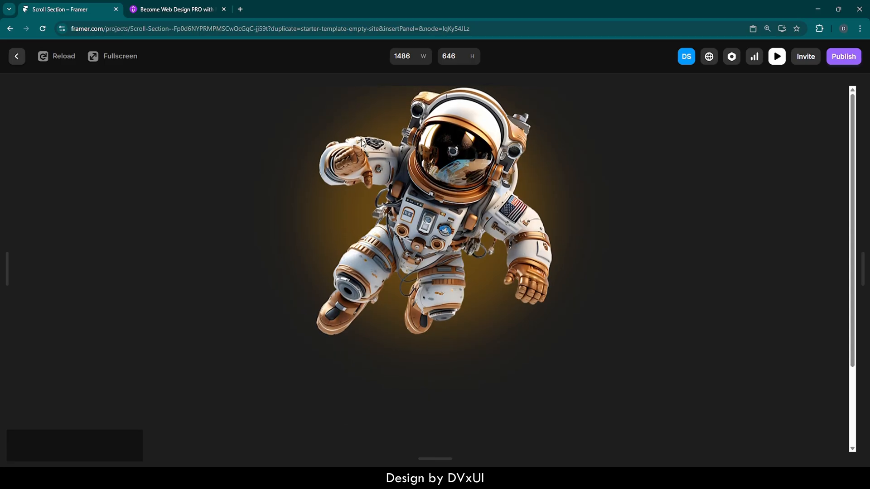
left_click(16, 56)
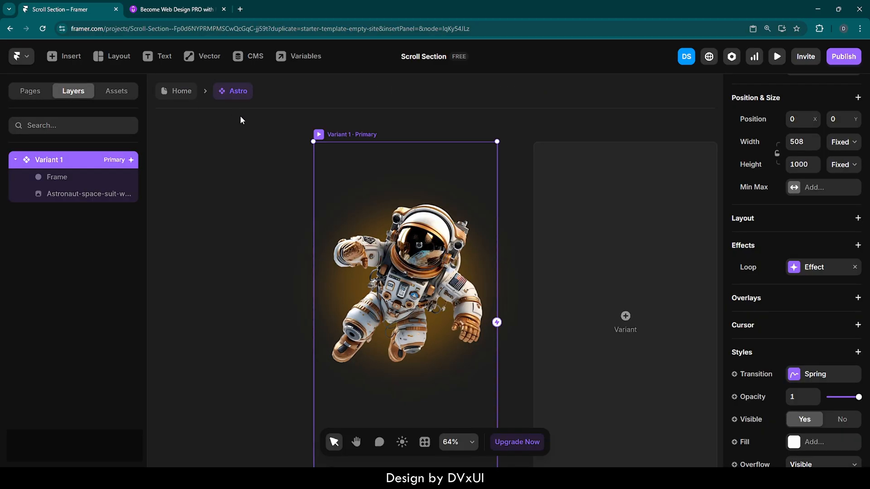
Change the type of Variant 1's loop effect to Mirror.
left_click(455, 207)
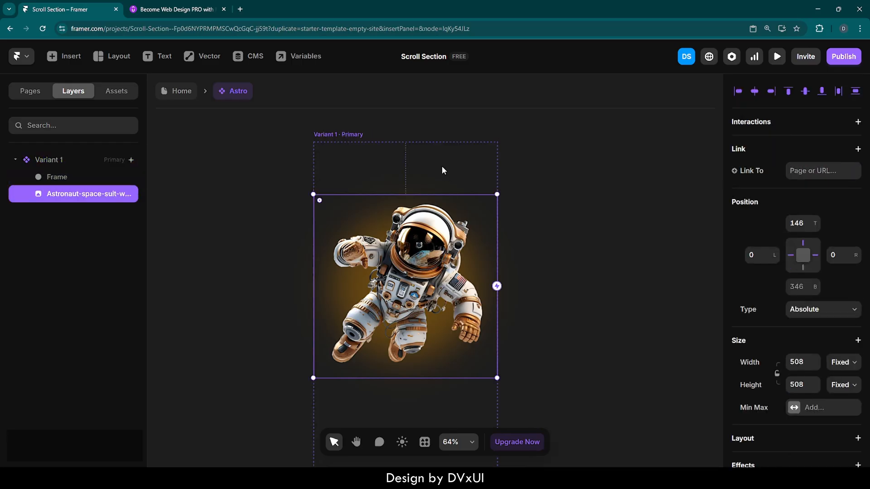
left_click(341, 135)
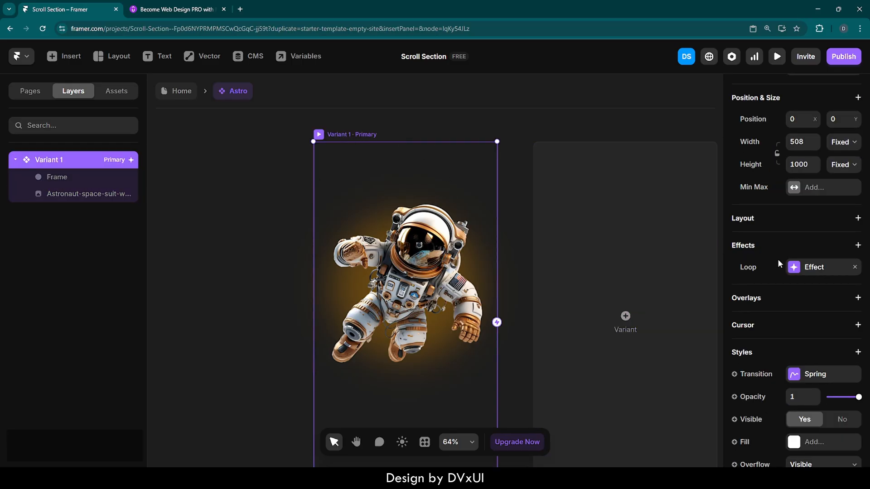
left_click(791, 268)
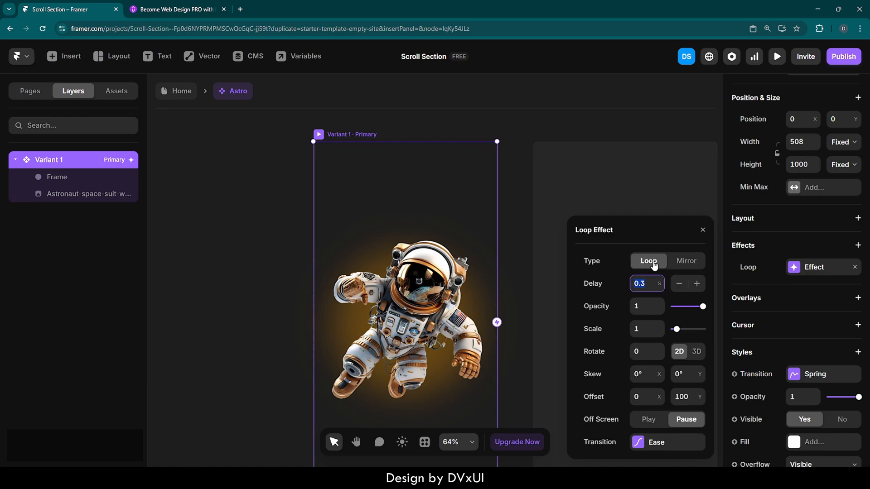
left_click(687, 261)
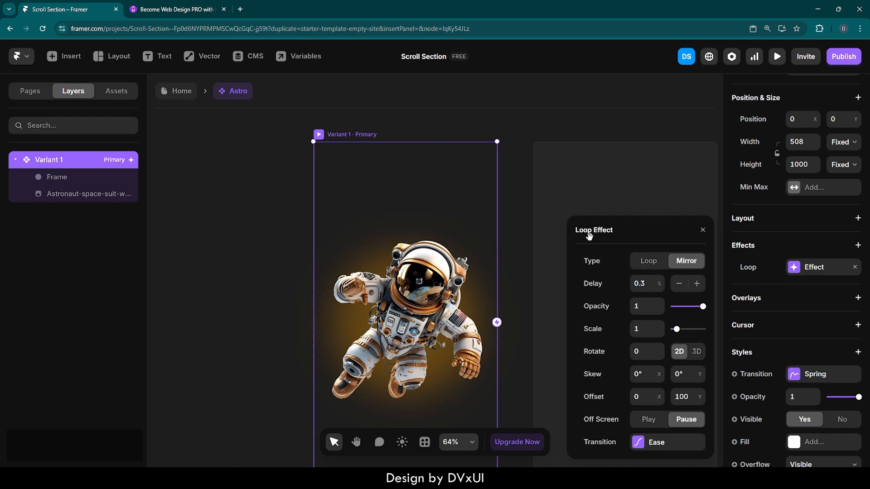
left_click(520, 209)
Preview the mirrored loop motion of the astronaut and go back to editing.
left_click(318, 135)
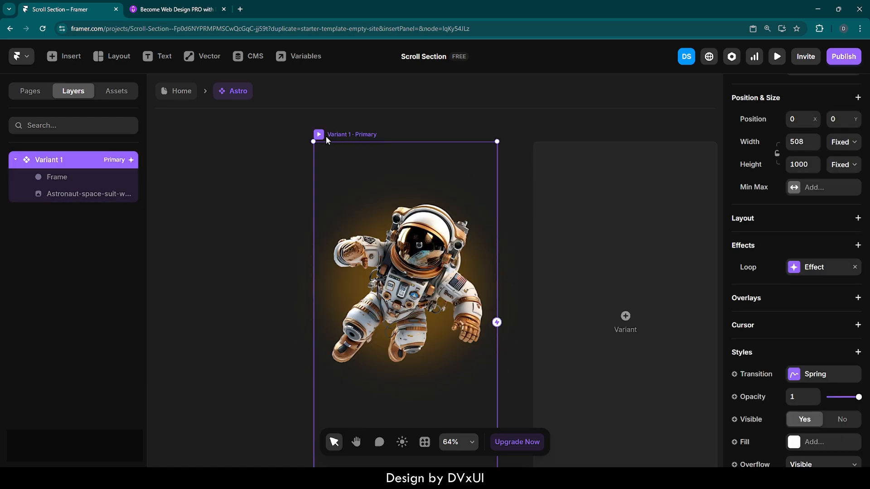
key("ctrl+p")
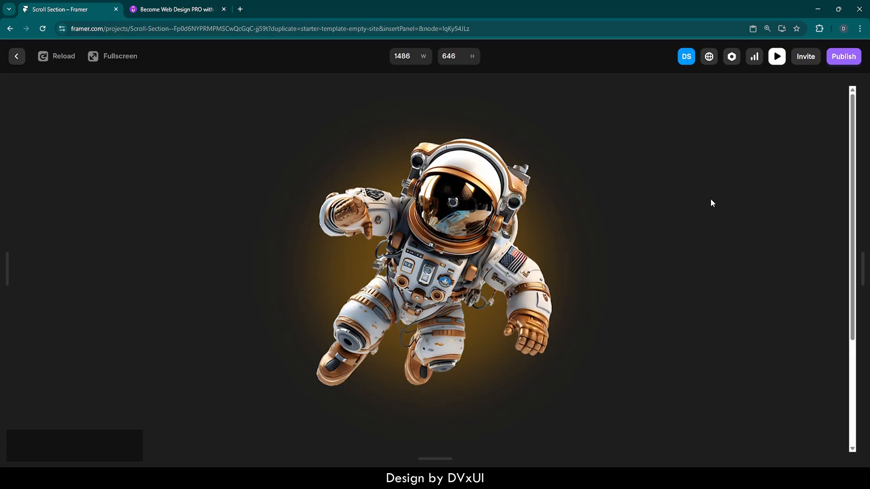
left_click(17, 57)
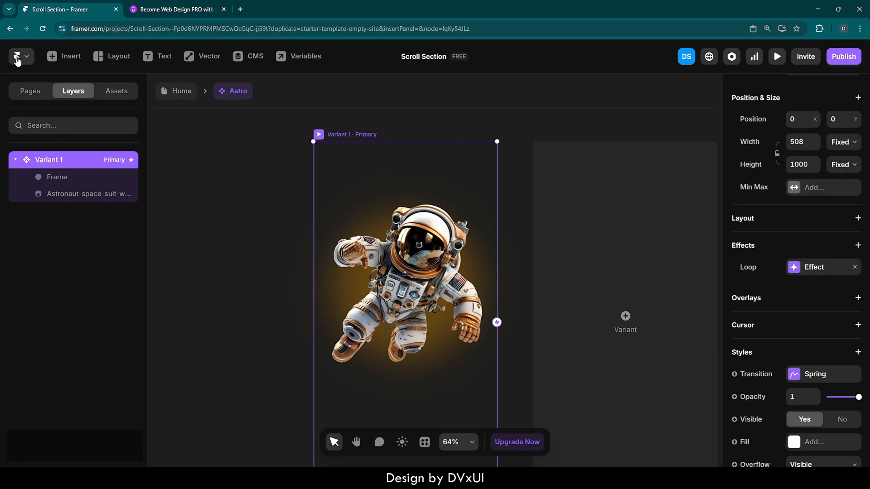
Return to the Home page and set the Astro component's position type to Sticky.
left_click(185, 91)
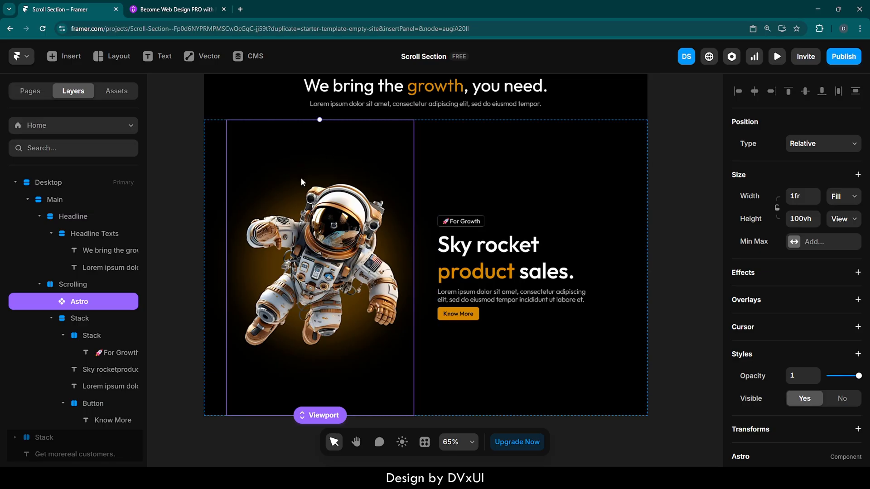
left_click(801, 143)
left_click(804, 195)
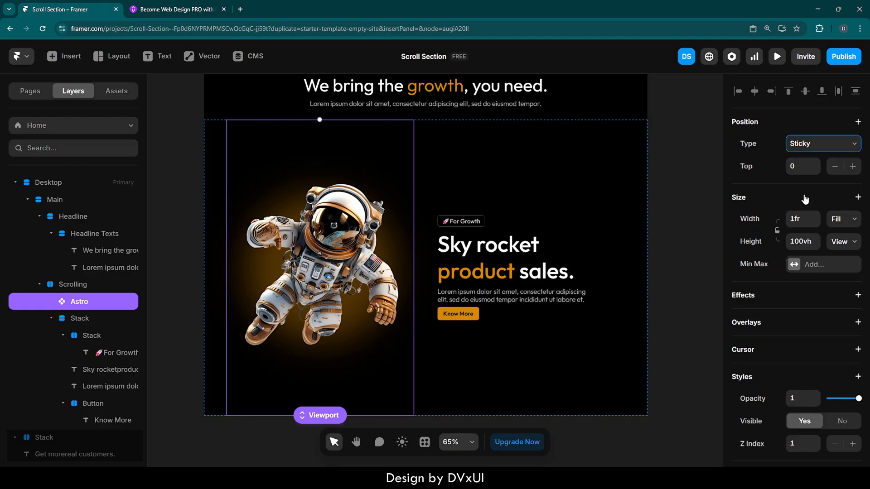
Duplicate the text stack containing the "Sky rocket product sales." block inside Scrolling.
left_click(553, 172)
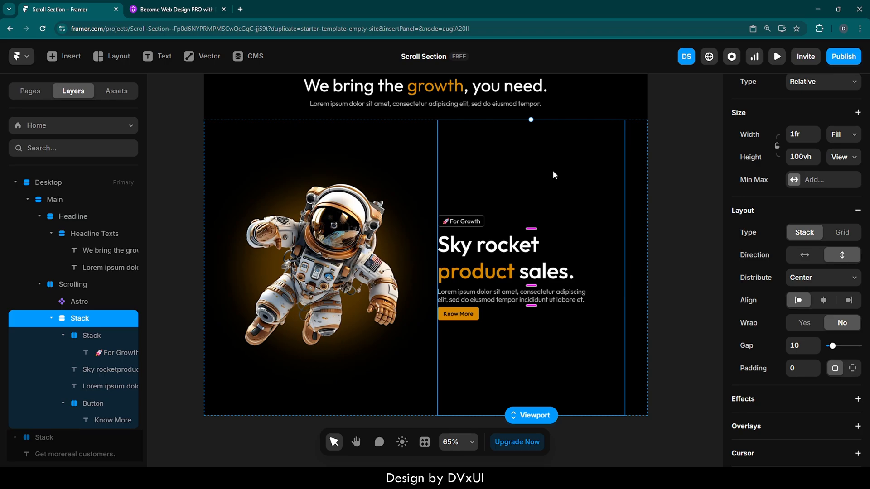
key("ctrl")
key("ctrl+d")
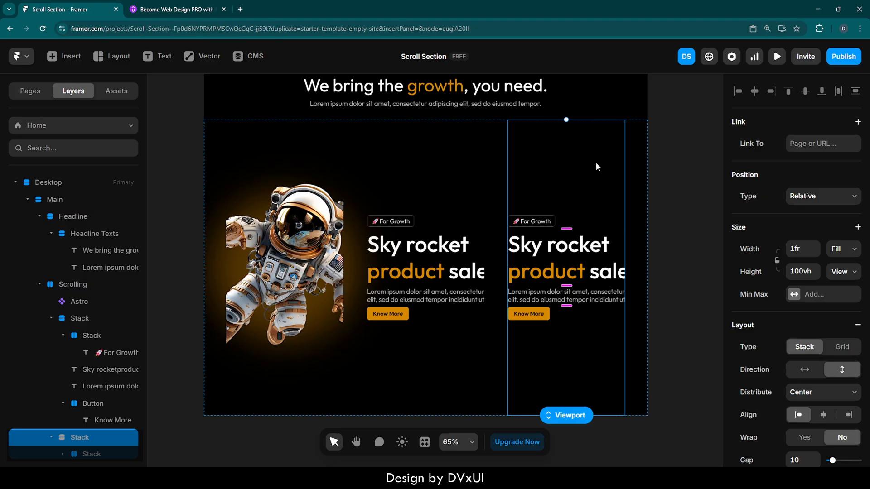
Set the Scrolling stack's height to Fit Content and its layout direction to vertical.
left_click(633, 137)
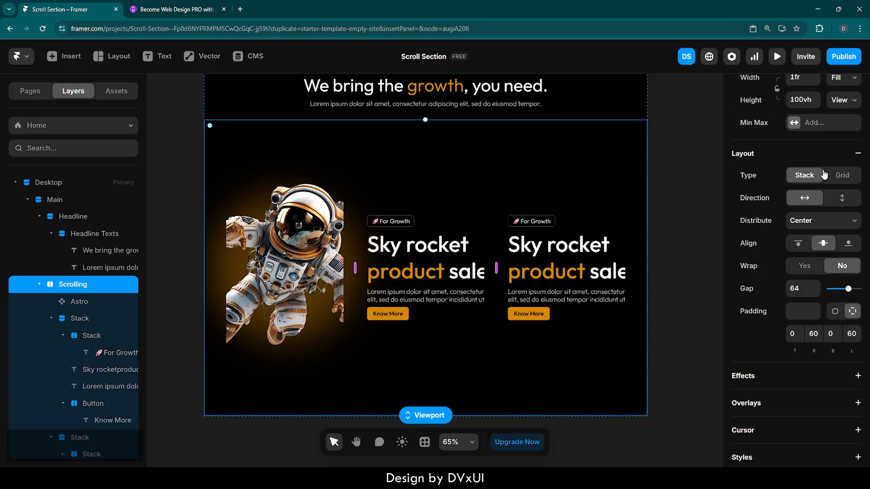
scroll(823, 172, "up", 4)
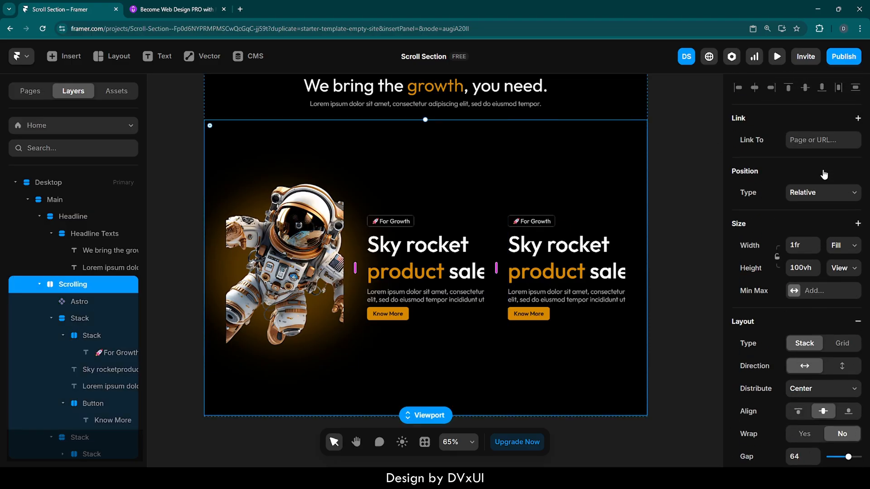
left_click(837, 272)
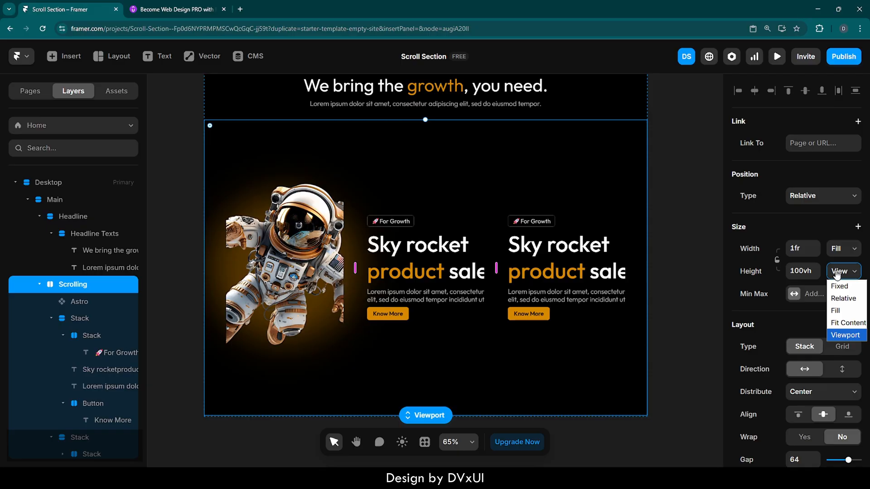
left_click(839, 322)
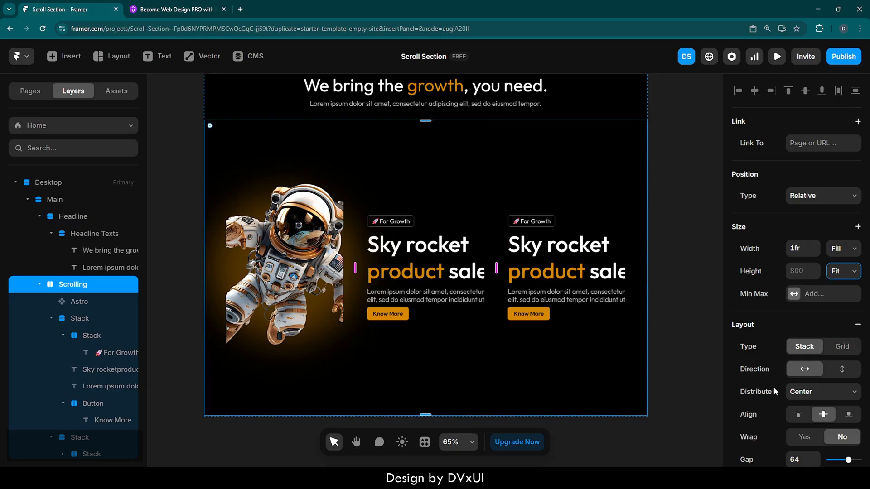
scroll(774, 389, "down", 2)
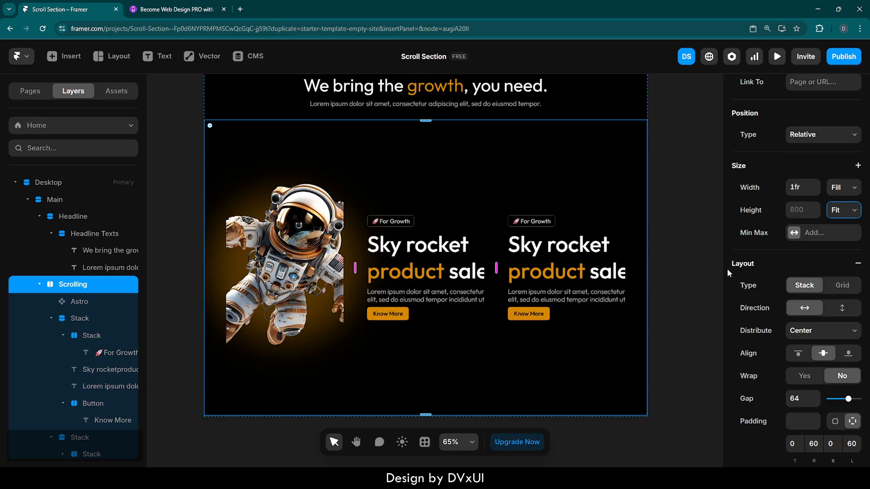
left_click(841, 309)
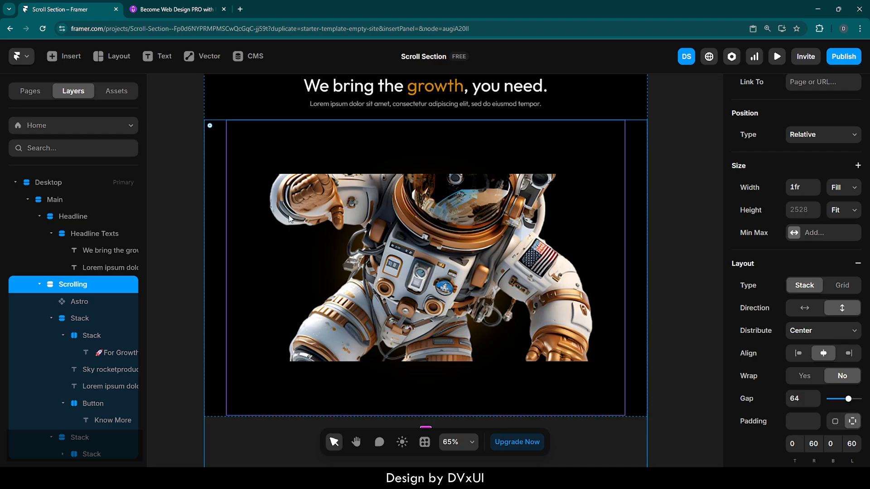
Collapse the Scrolling layer and set the Main stack's height to Fit Content.
left_click(39, 285)
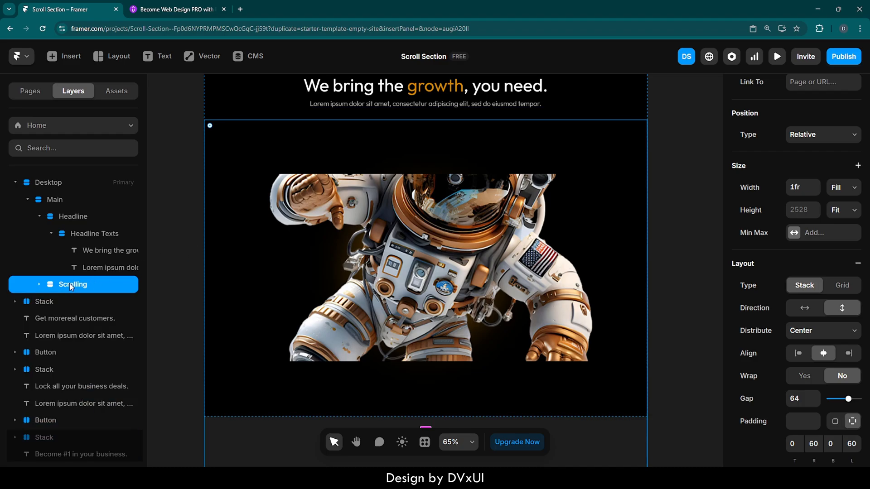
left_click(55, 199)
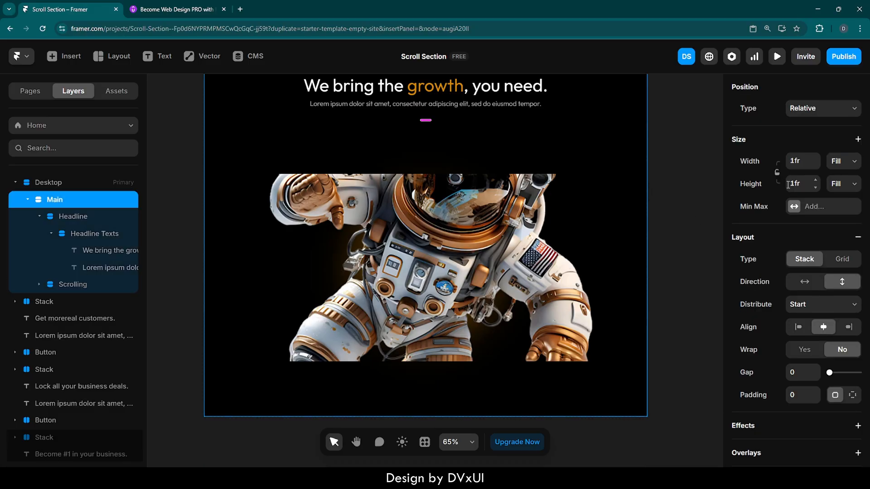
left_click(852, 184)
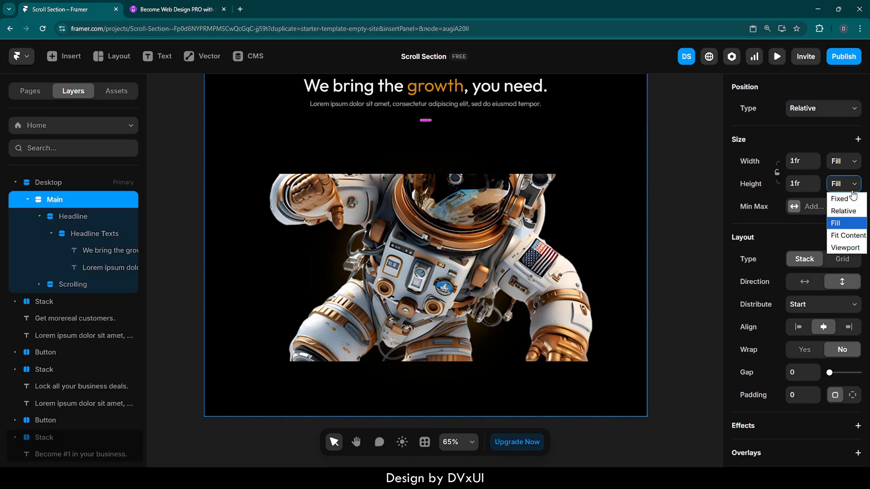
left_click(841, 236)
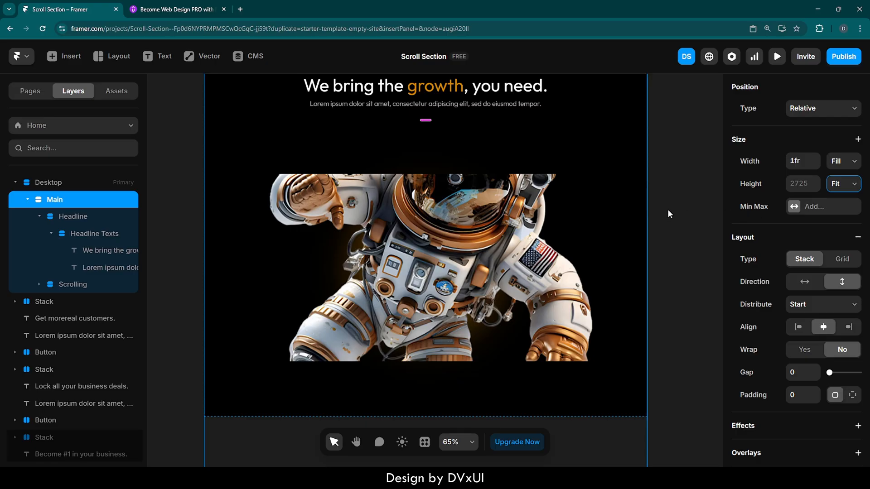
Set the Desktop breakpoint's height to Fit Content.
left_click(64, 185)
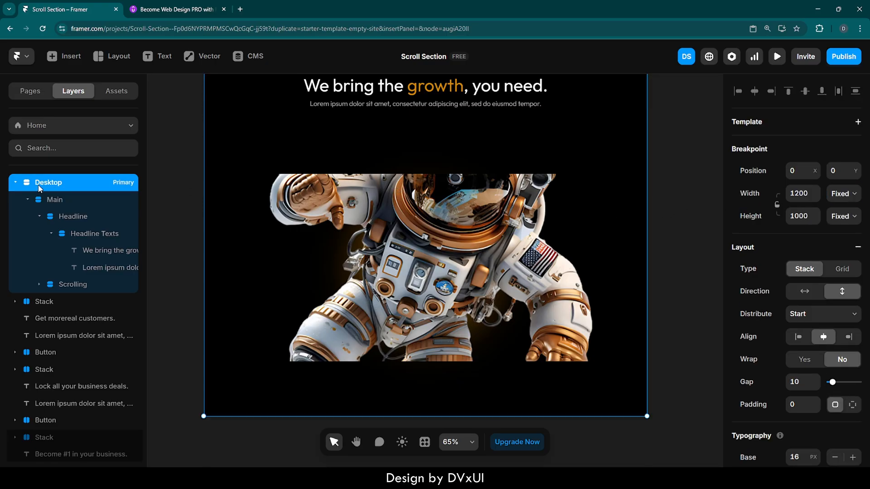
left_click(842, 216)
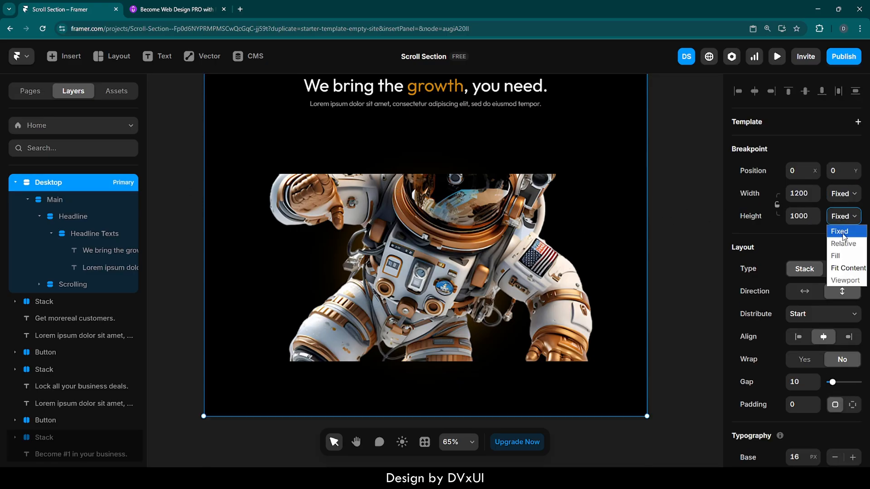
left_click(848, 268)
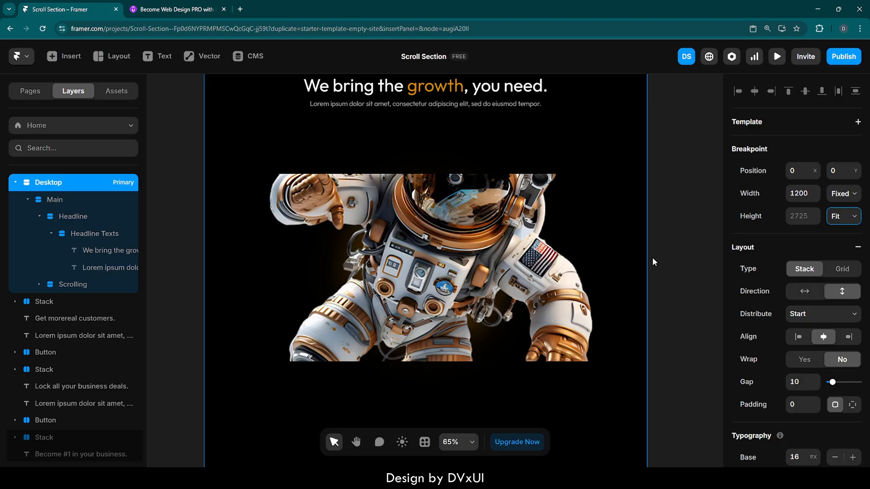
Set the width of the Astro component inside Scrolling to 500.
scroll(652, 259, "down", 3)
scroll(652, 257, "down", 2)
scroll(651, 256, "down", 5)
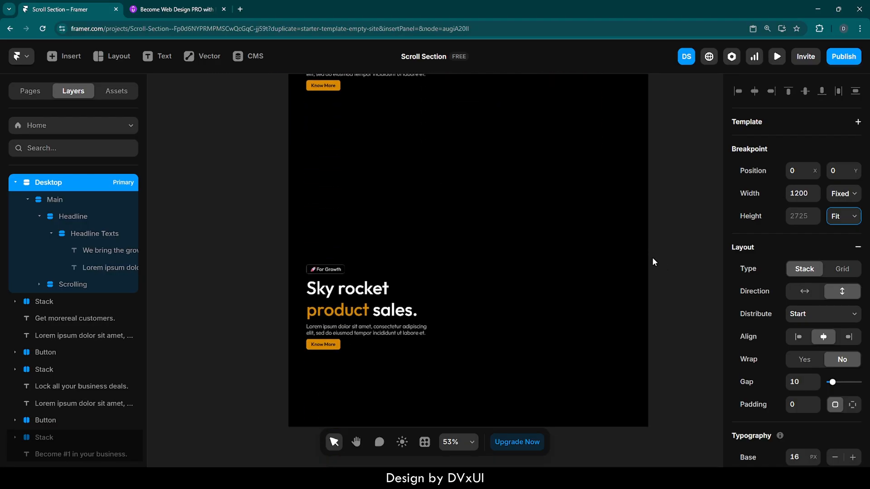
scroll(652, 259, "up", 10)
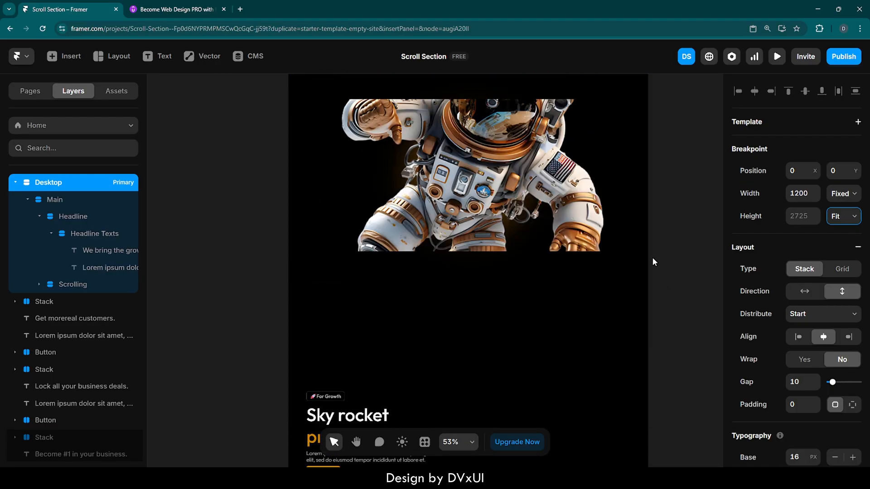
left_click(511, 231)
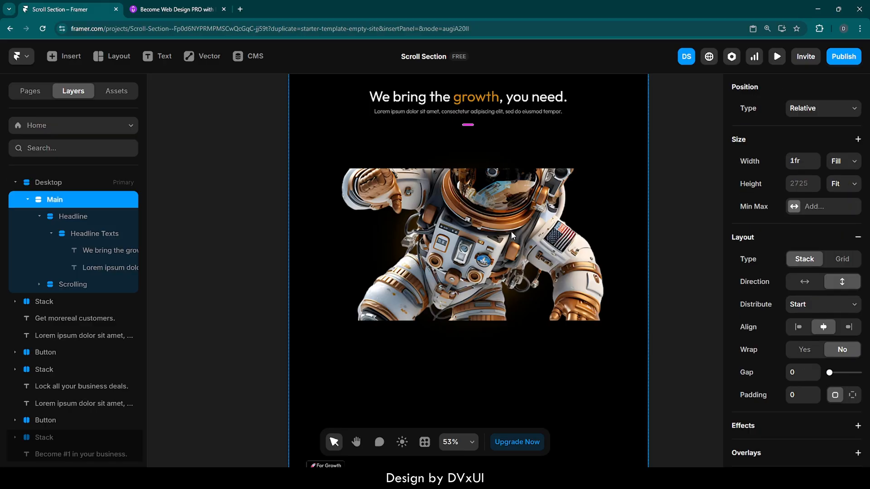
left_click(495, 229)
left_click(515, 222)
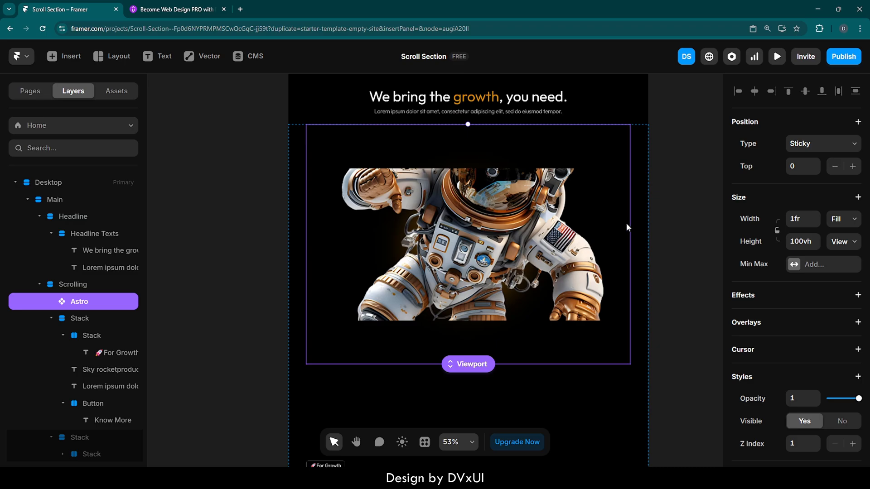
left_click(801, 219)
key("BackSpace")
type("500")
key("Return")
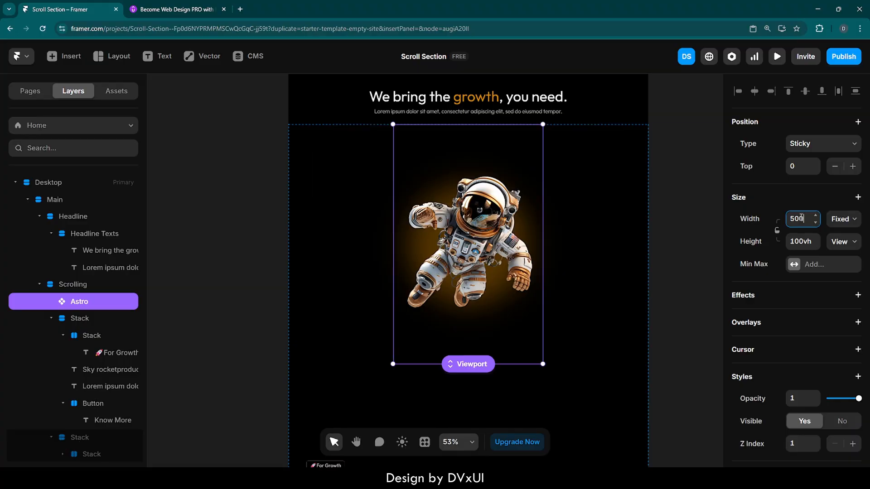
Change the Astro component's height from viewport-based to Fixed with a value of 800.
left_click(800, 243)
key("BackSpace")
type("800")
key("Return")
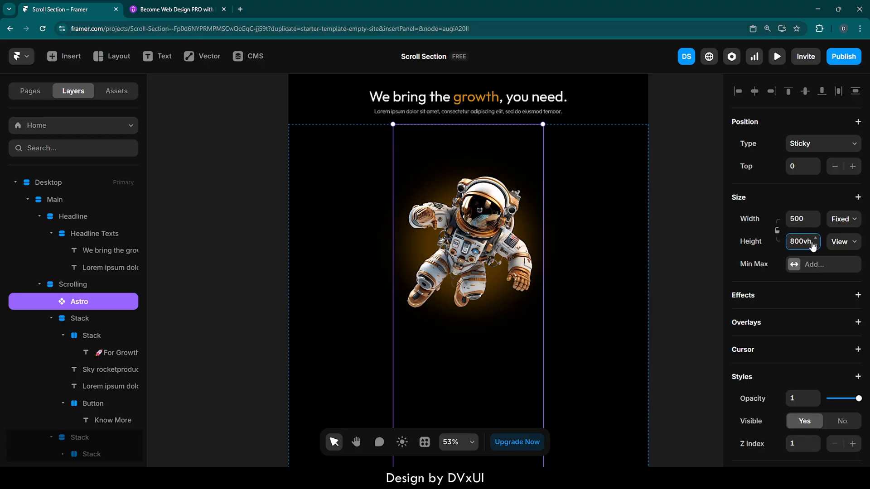
left_click(837, 243)
left_click(837, 257)
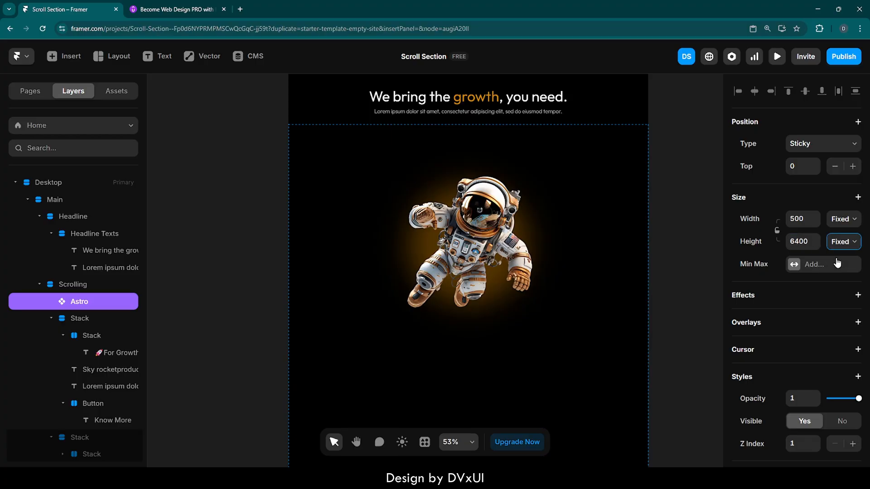
left_click(808, 244)
type("800")
key("Return")
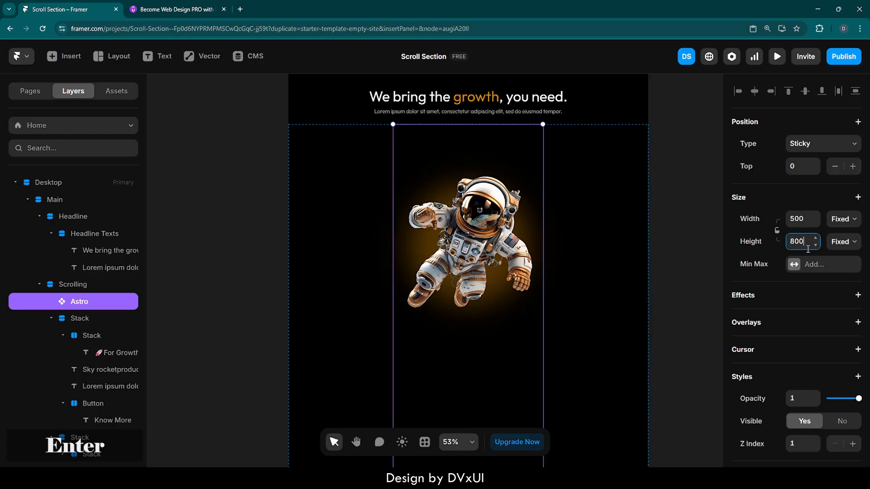
Set the Scrolling stack's distribution to Start.
left_click(631, 211)
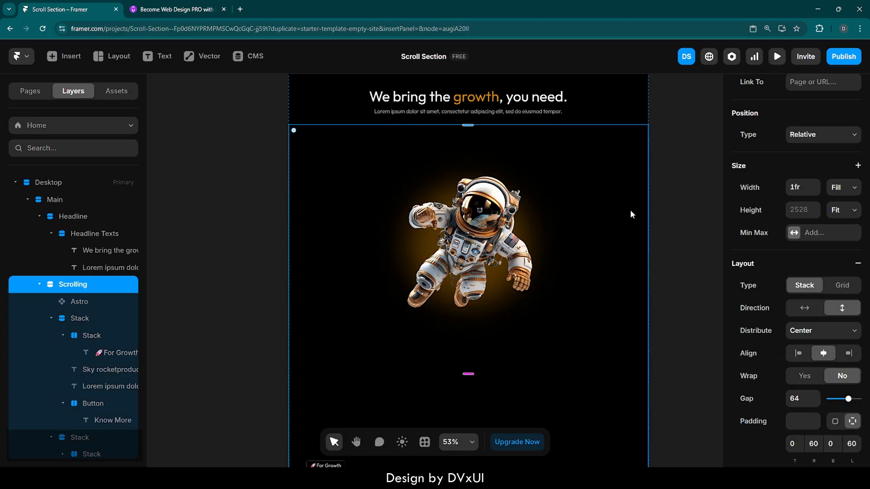
left_click(497, 223)
left_click(587, 224)
scroll(819, 391, "down", 2)
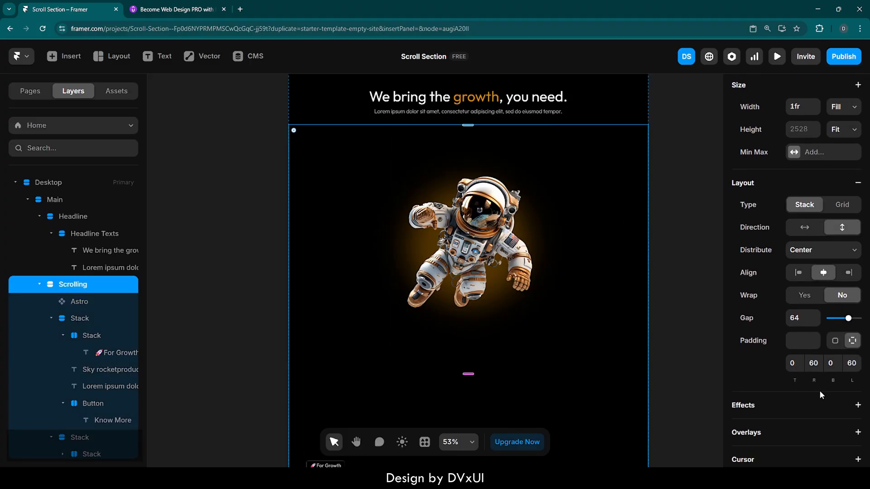
scroll(819, 391, "up", 2)
scroll(819, 390, "up", 1)
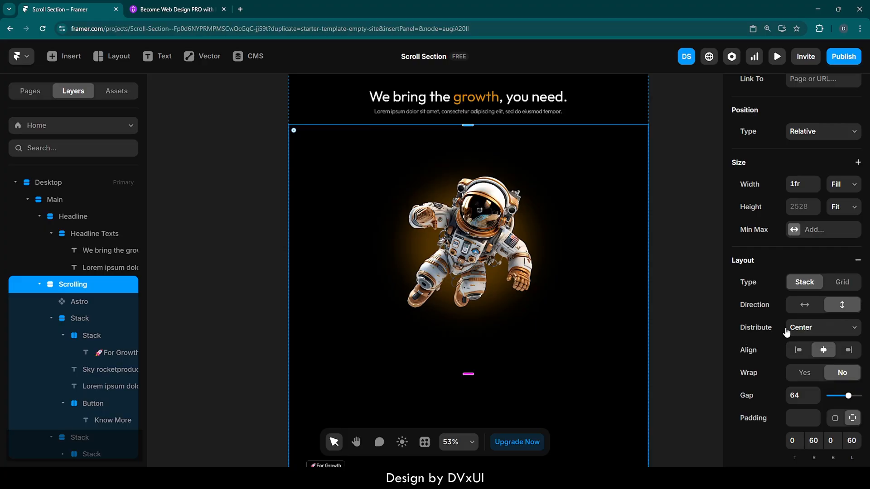
left_click(801, 330)
left_click(801, 343)
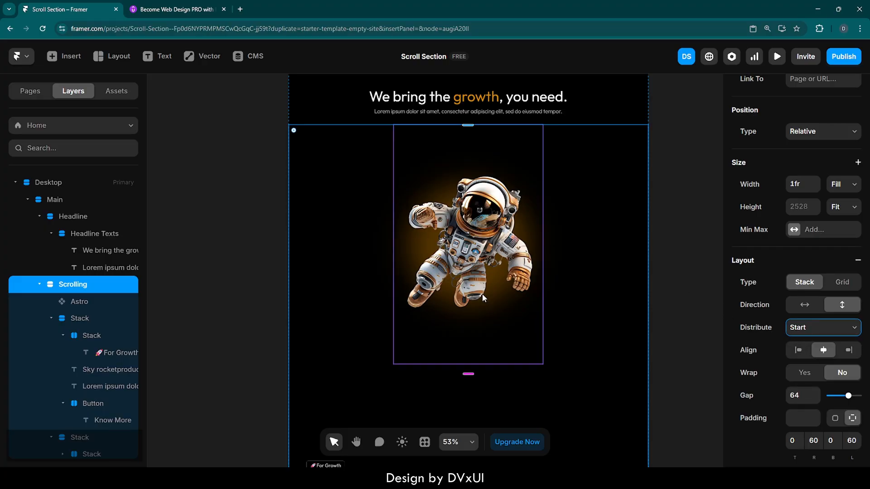
Wrap both "Sky rocket product sales." text stacks together in a new parent stack.
scroll(482, 293, "down", 4)
left_click(381, 299)
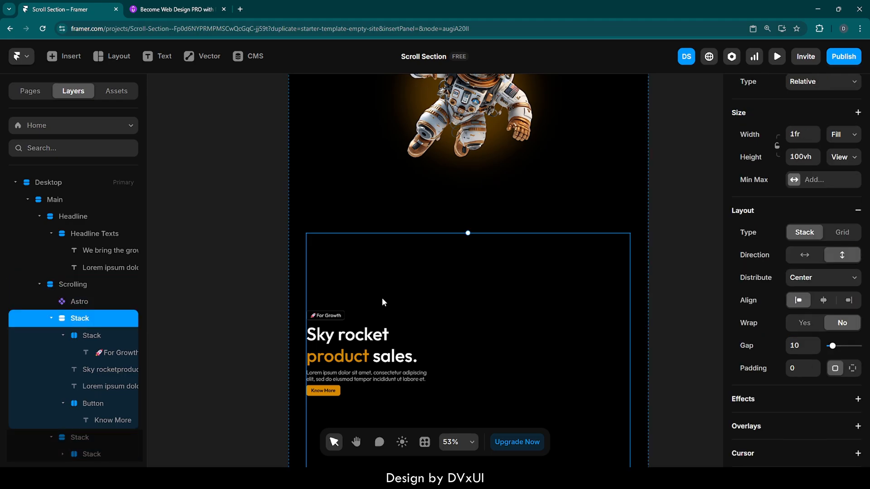
scroll(502, 287, "down", 2)
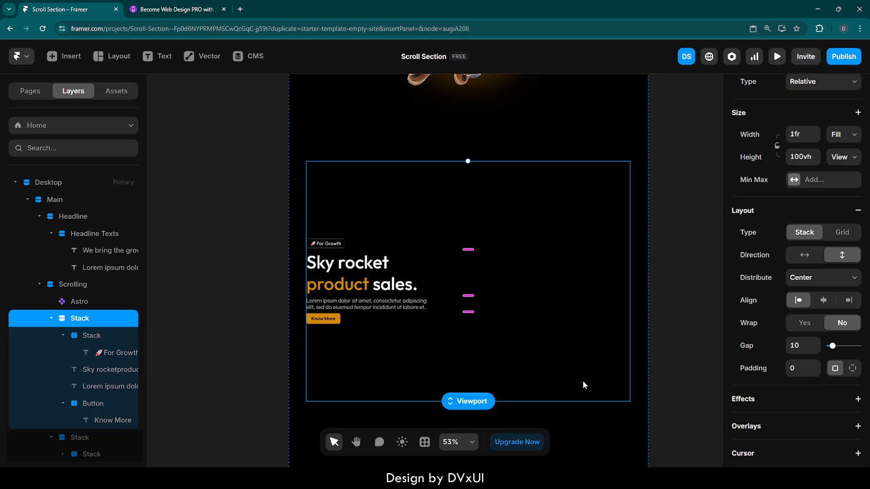
scroll(582, 380, "down", 3)
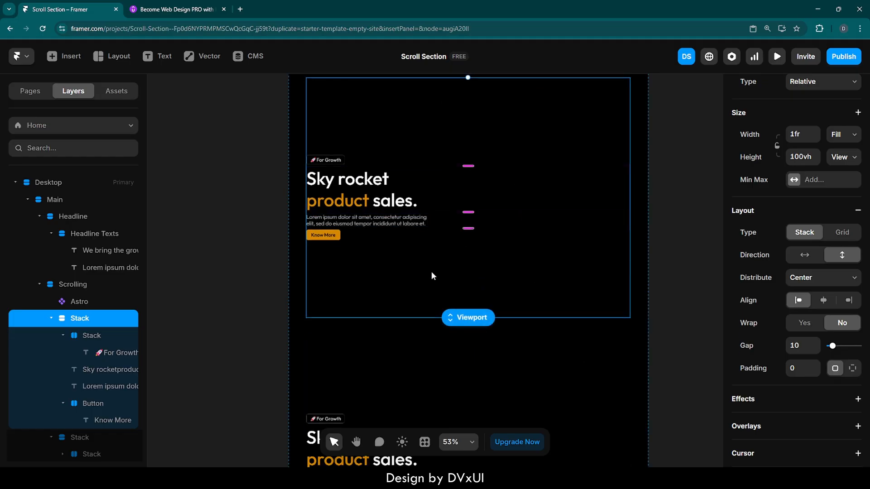
left_click(406, 394, "shift")
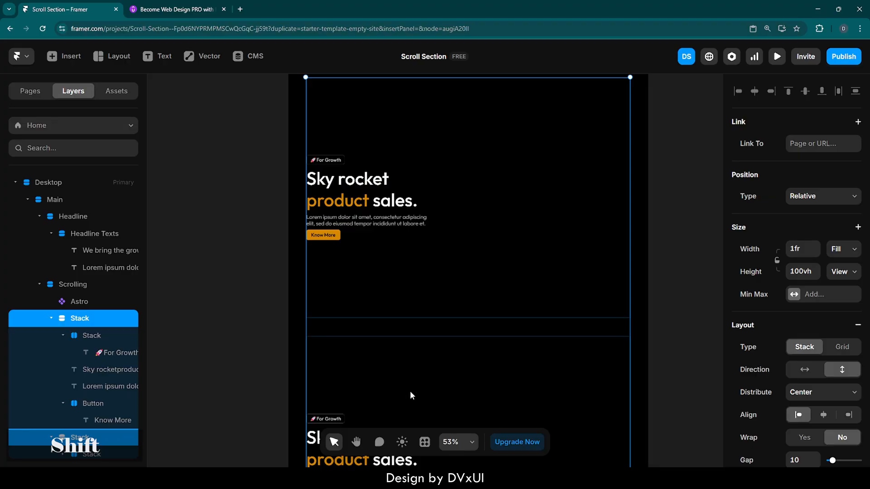
right_click(436, 370)
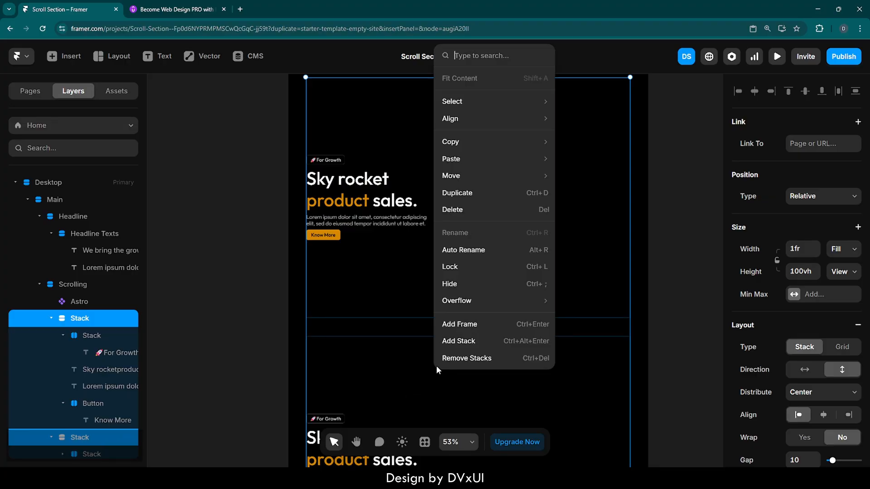
left_click(458, 343)
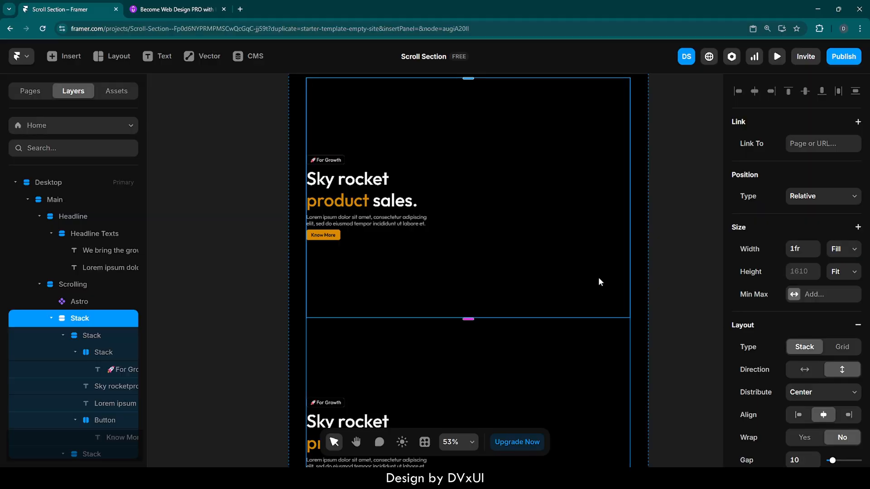
Set the Scrolling stack's layout direction to horizontal so the astronaut sits beside the text blocks.
scroll(599, 282, "up", 6)
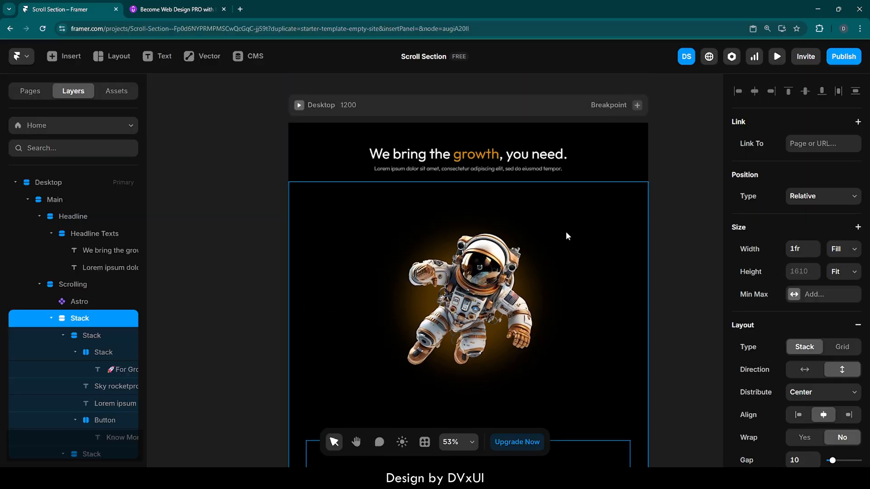
left_click(565, 236)
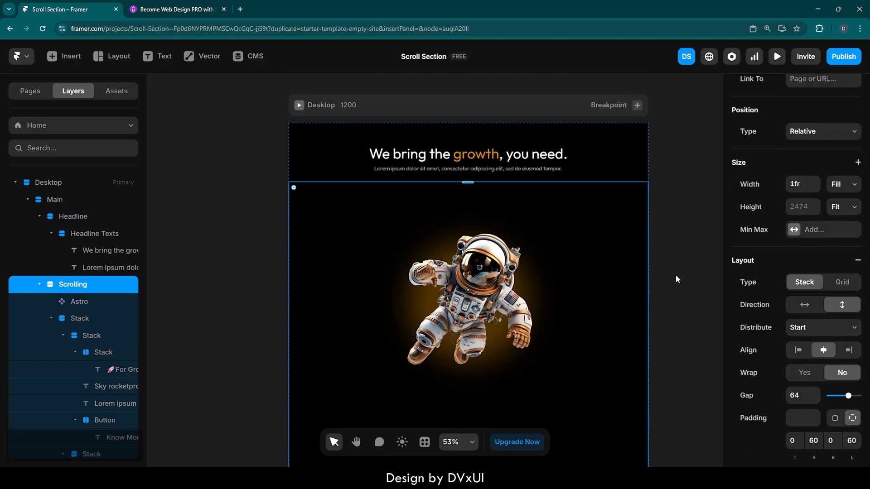
left_click(804, 305)
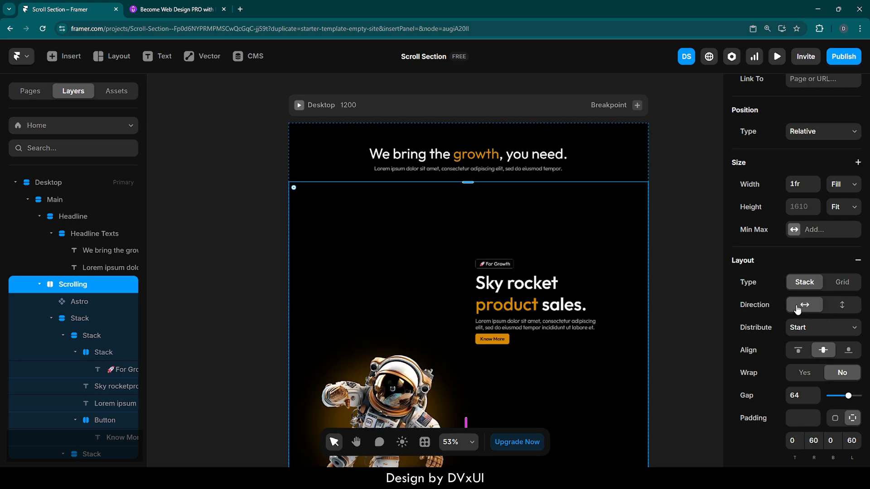
scroll(657, 329, "down", 2)
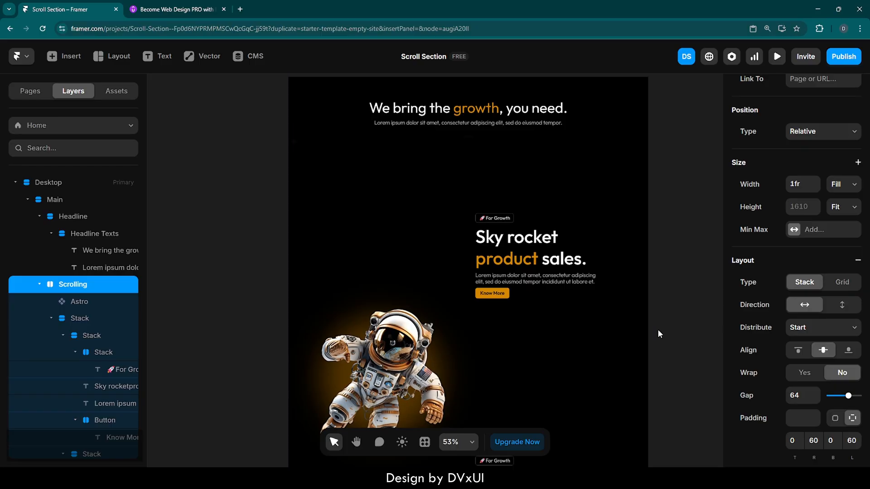
Align the Scrolling stack's contents to the top and rename the stack wrapping its text blocks as "Rail Text".
left_click(799, 353)
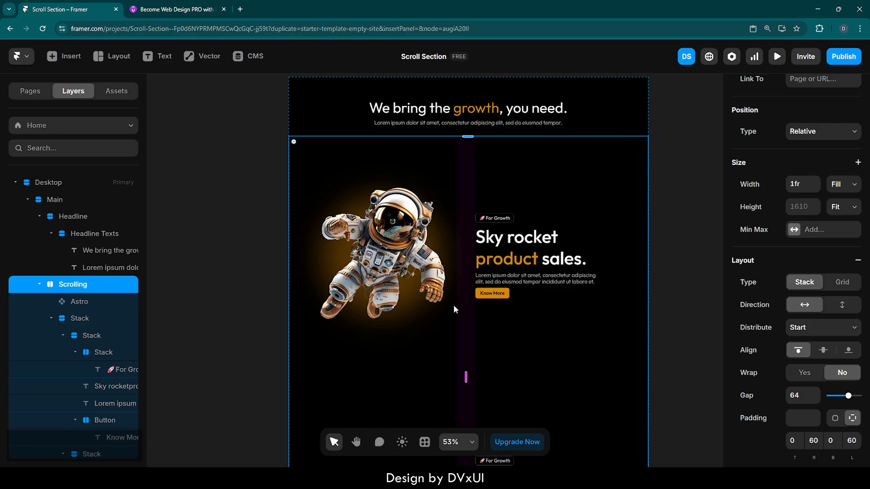
left_click(80, 317)
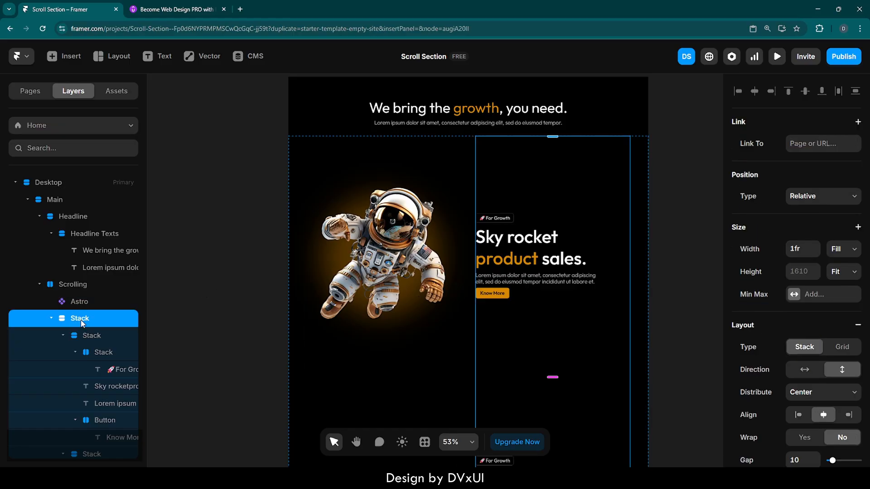
double_click(80, 318)
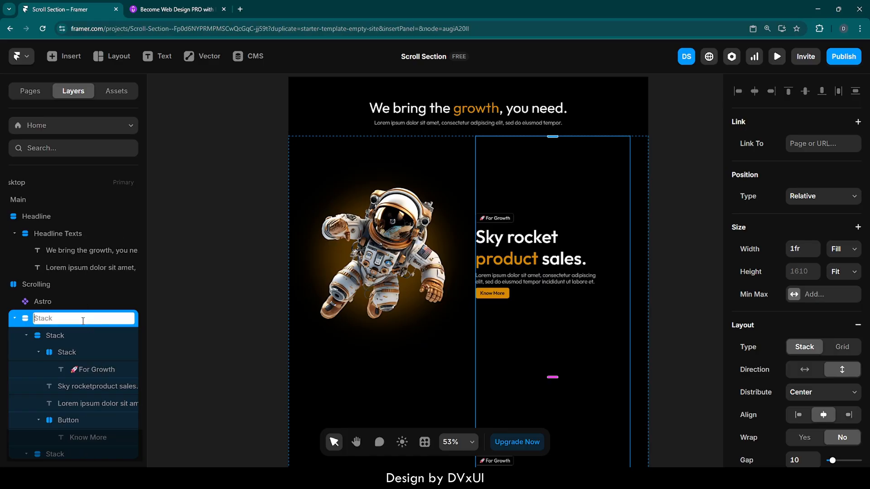
type("Rail Text")
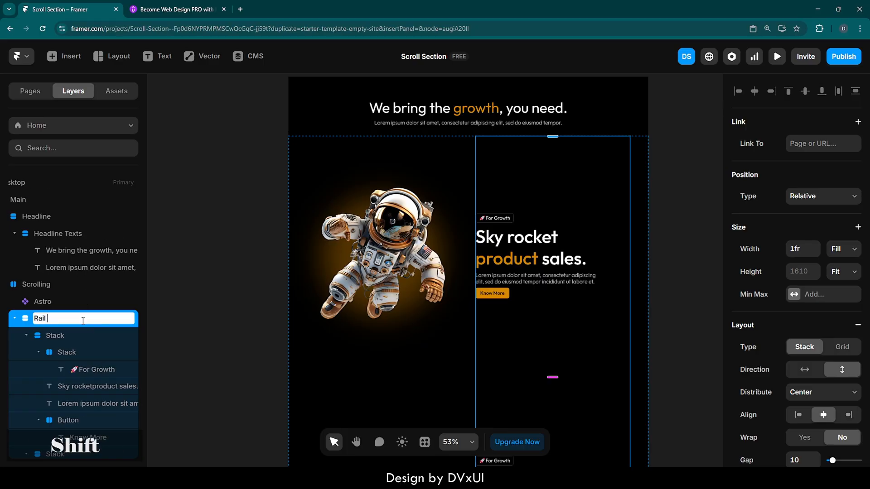
key("Return")
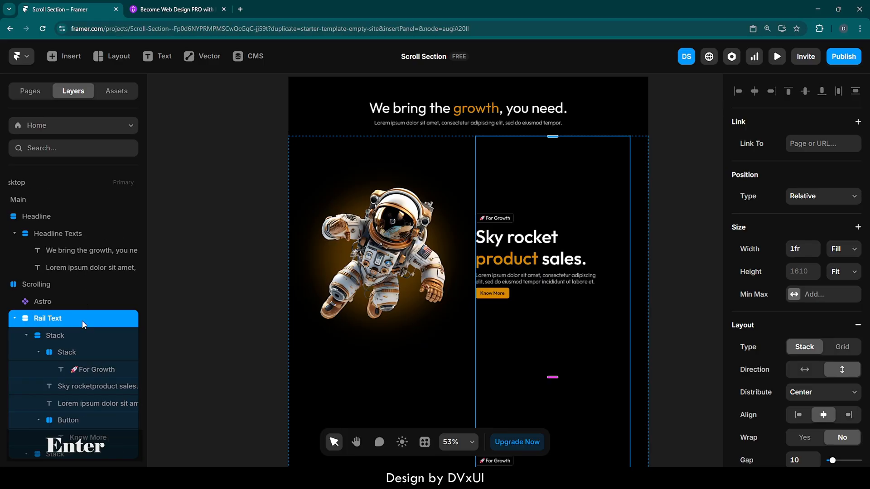
Duplicate the second "Sky rocket product sales." stack twice inside Rail Text to get four viewport-height text blocks.
left_click(26, 335)
left_click(27, 352)
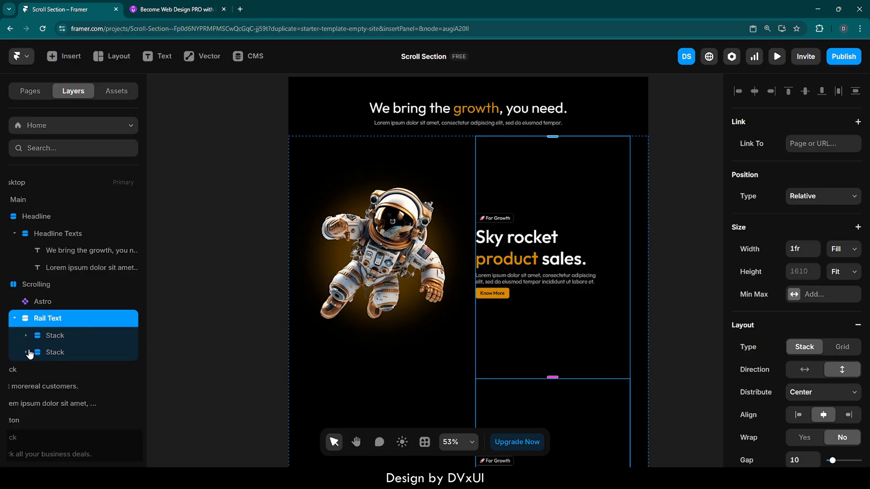
scroll(516, 352, "down", 5)
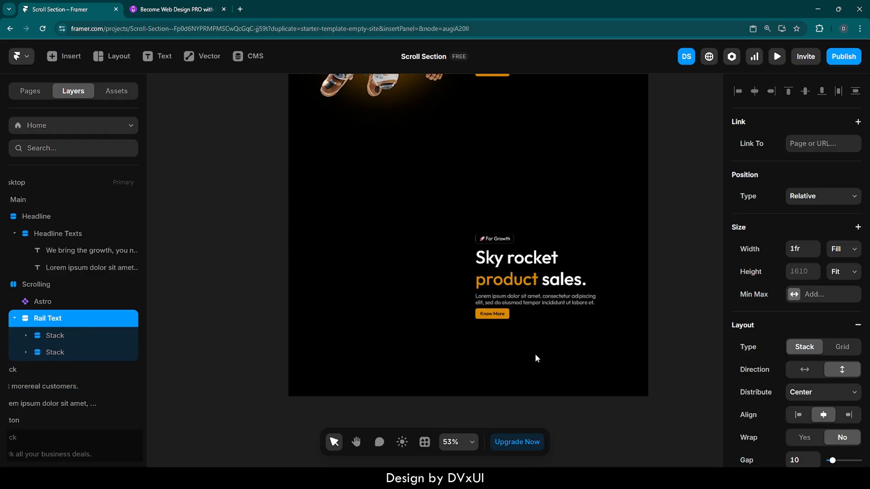
scroll(560, 197, "up", 2)
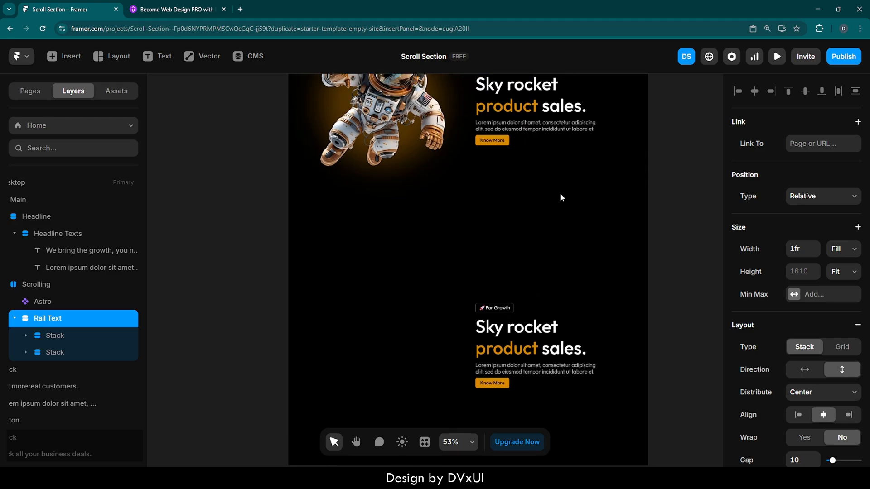
left_click(541, 270)
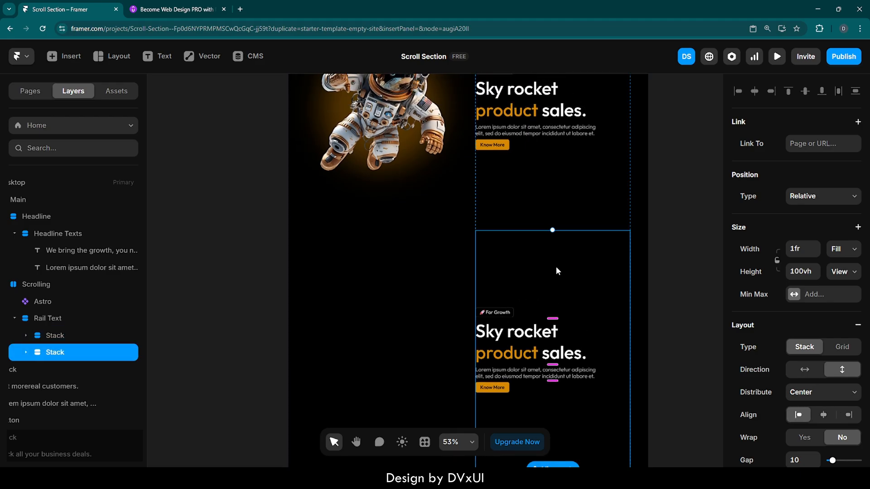
scroll(563, 270, "down", 1)
scroll(563, 271, "down", 2)
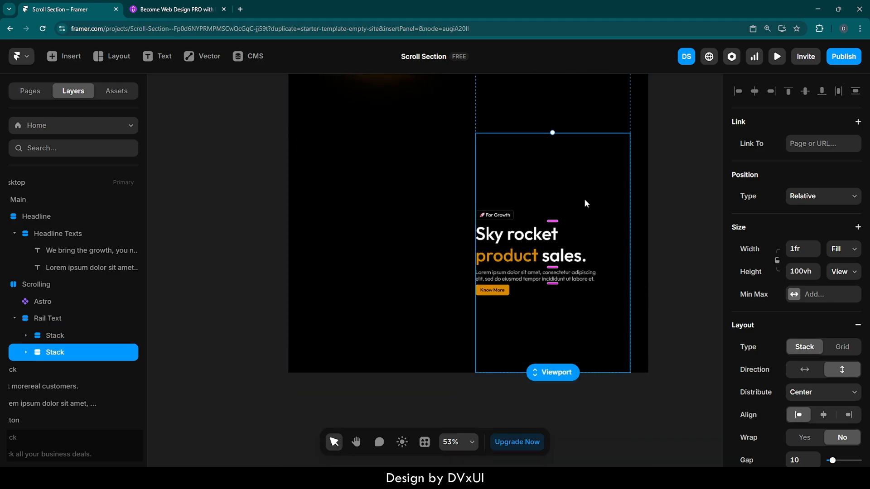
key("ctrl+d")
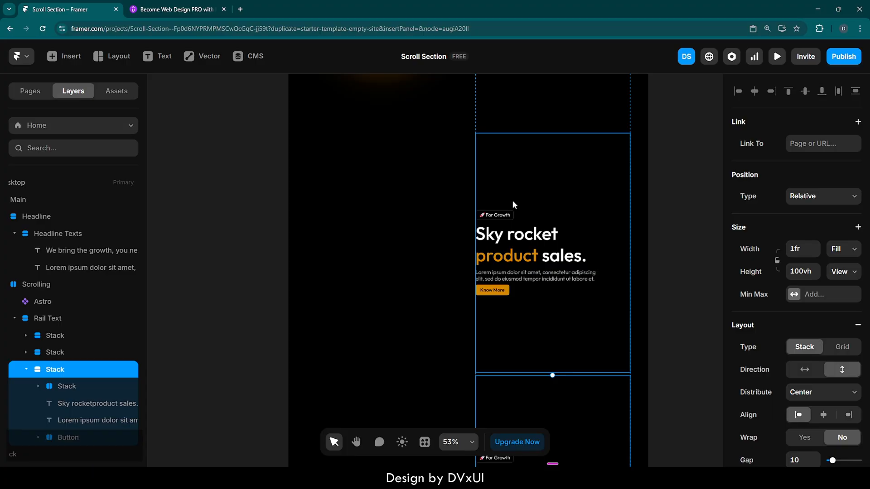
scroll(512, 204, "down", 3)
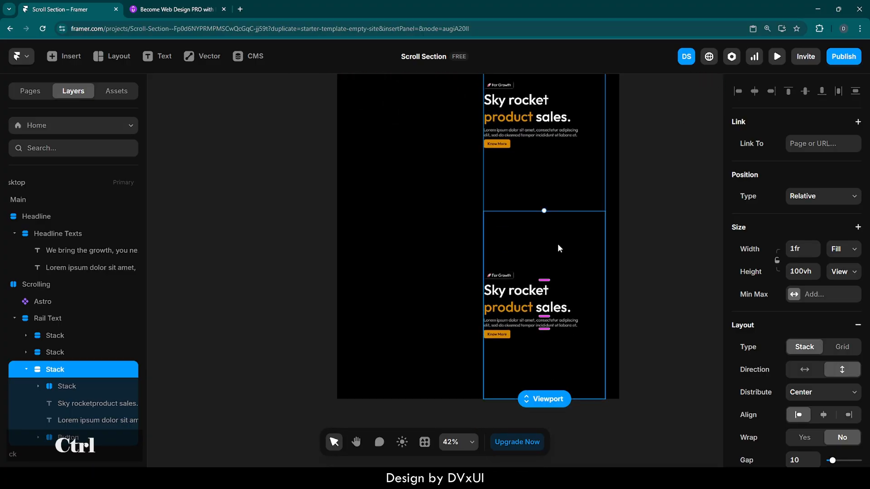
key("ctrl+d")
Cut the tag, heading, paragraph and button of the "Get more real customers." block outside the page.
scroll(448, 257, "down", 2)
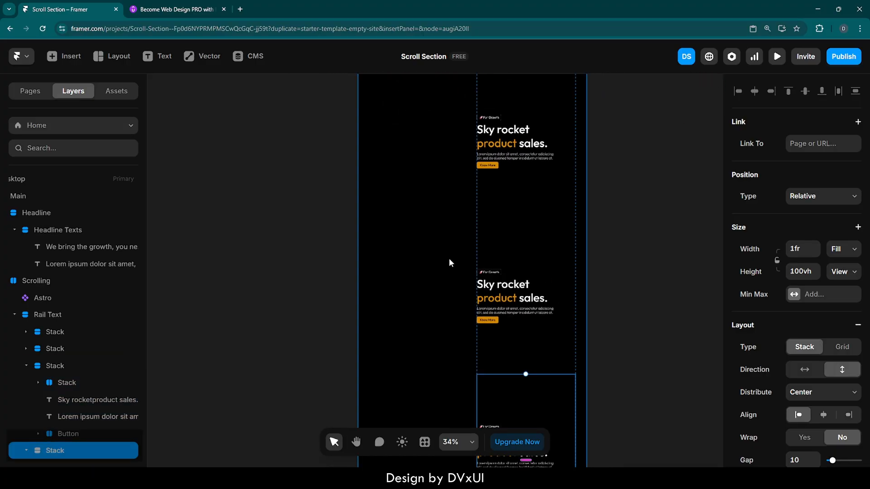
scroll(450, 263, "down", 1)
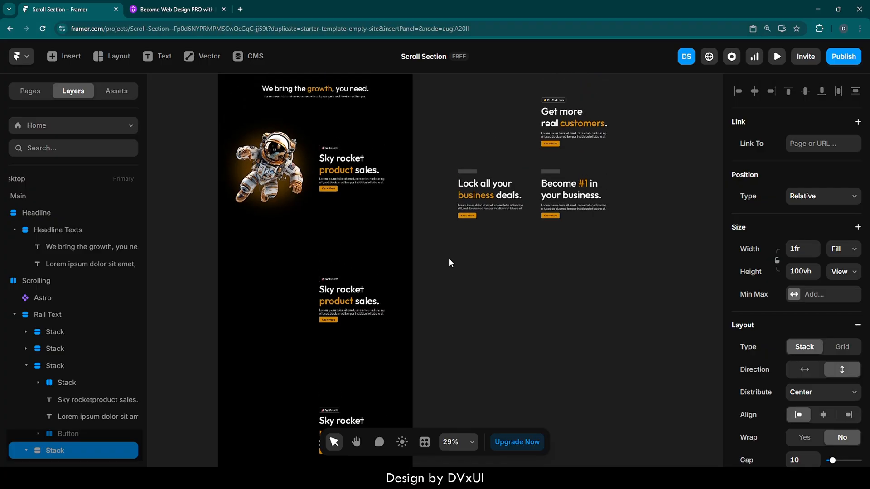
scroll(449, 259, "down", 2)
scroll(449, 259, "up", 2)
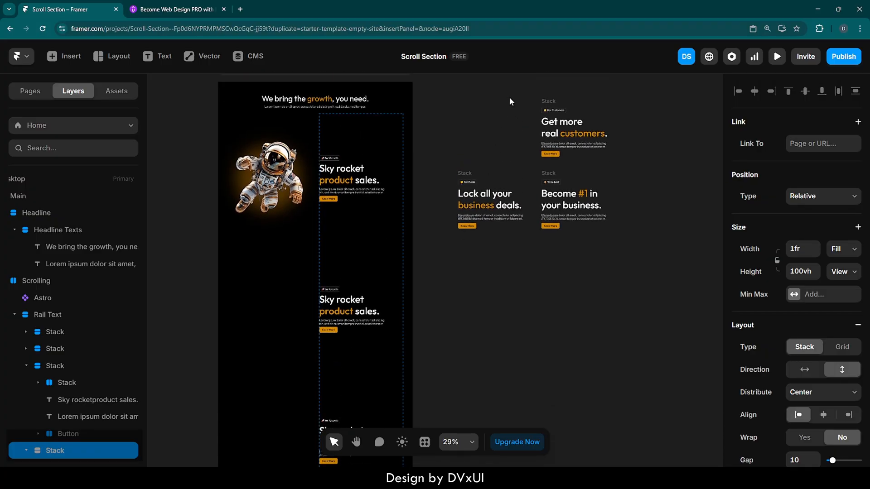
left_click_drag(509, 96, 629, 159)
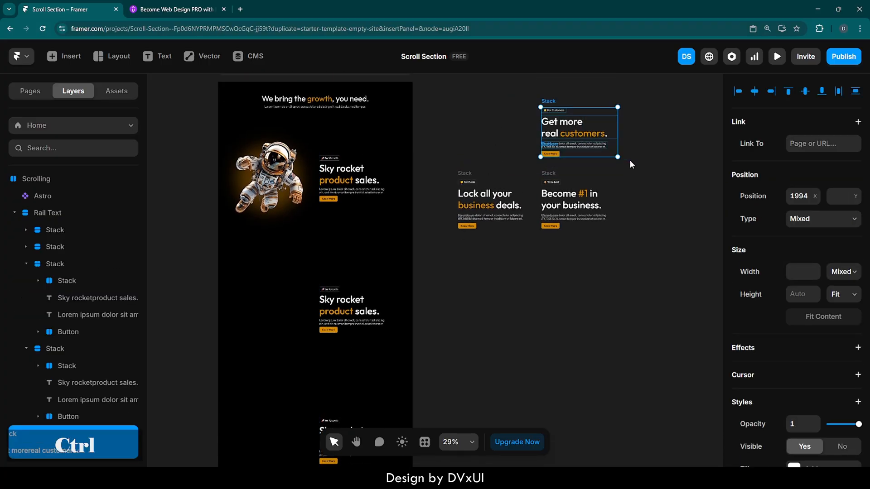
key("ctrl+x")
scroll(418, 291, "down", 2)
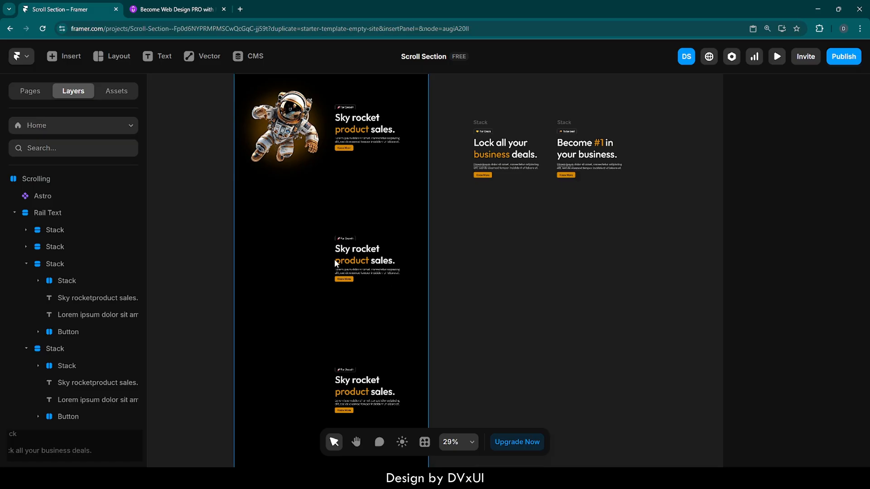
Replace the contents of the second Rail Text block with the cut "Get more real customers." elements.
scroll(334, 262, "up", 3)
left_click(386, 219)
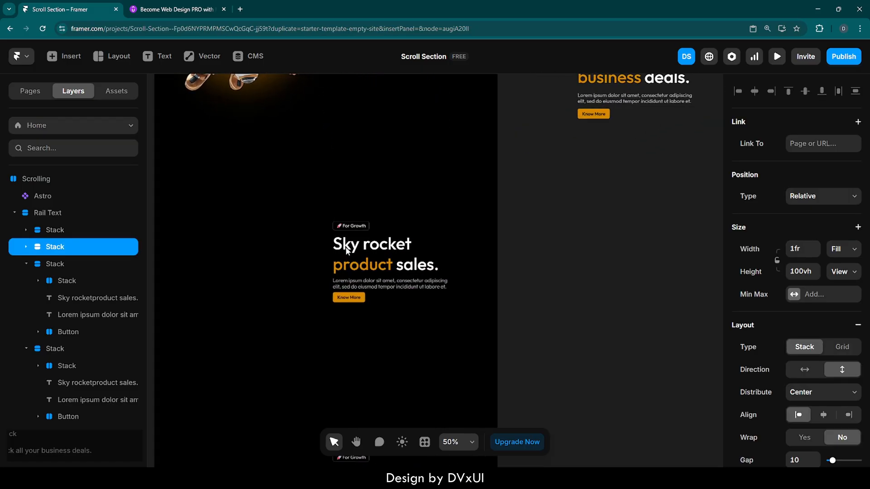
scroll(347, 251, "up", 2)
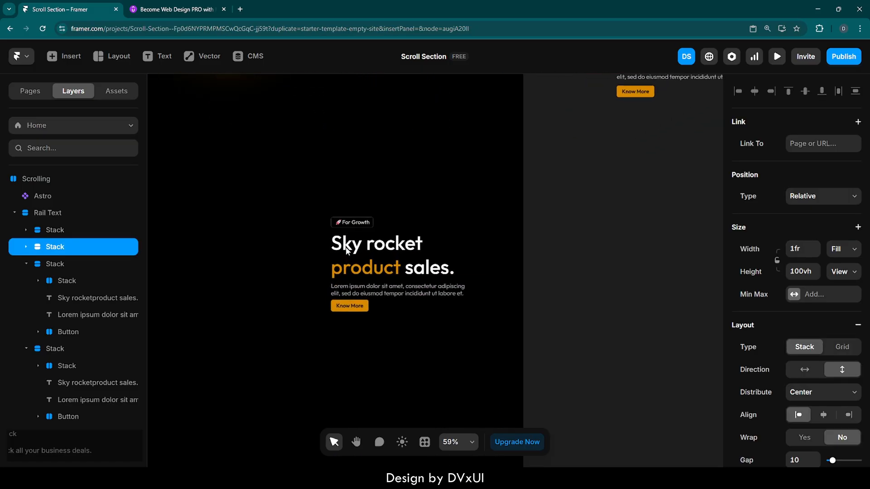
left_click(26, 252)
left_click(67, 268)
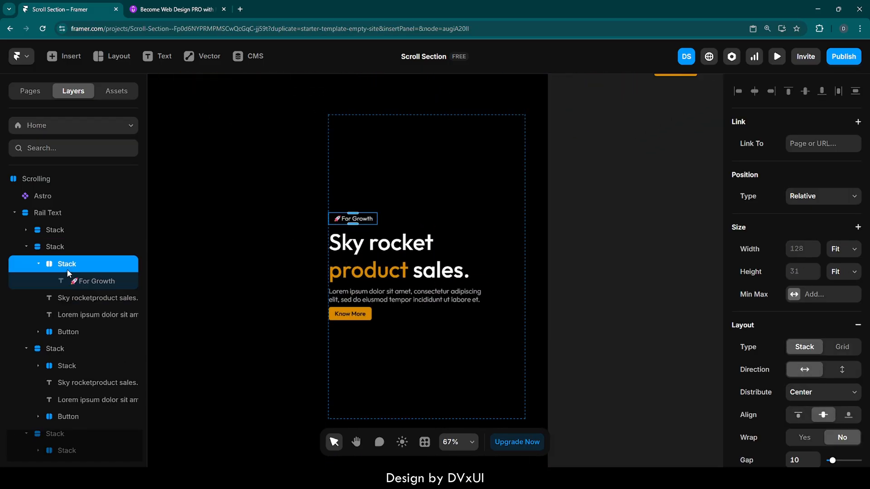
left_click(39, 265)
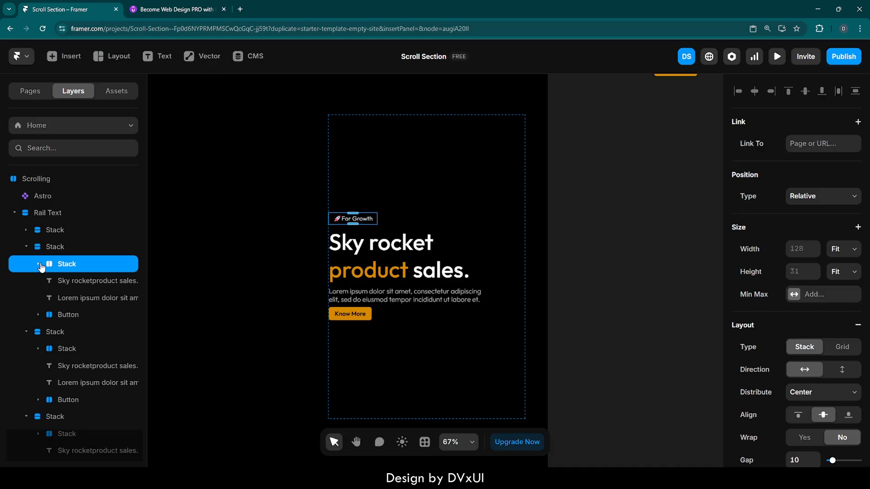
left_click(67, 316, "shift")
key("Delete")
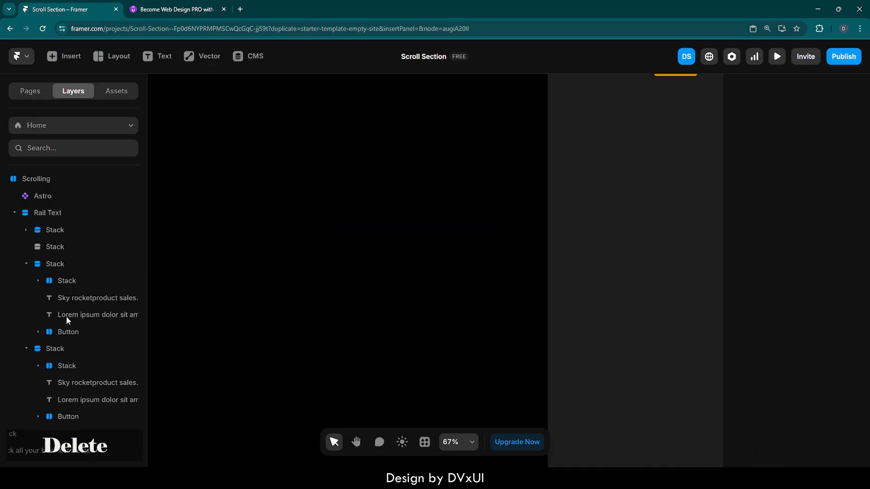
left_click(455, 265)
key("ctrl+v")
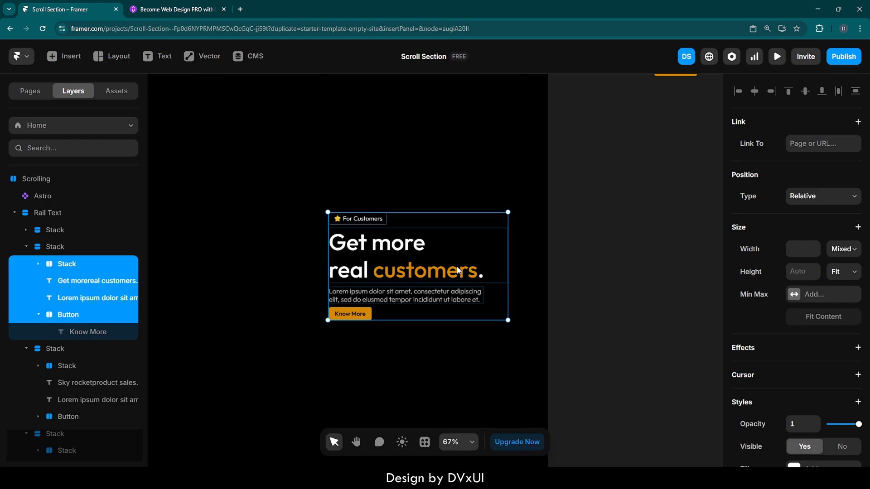
Cut the tag, heading, paragraph and button of the "Lock all your business deals." block outside the page.
scroll(404, 281, "down", 5)
scroll(404, 281, "down", 1)
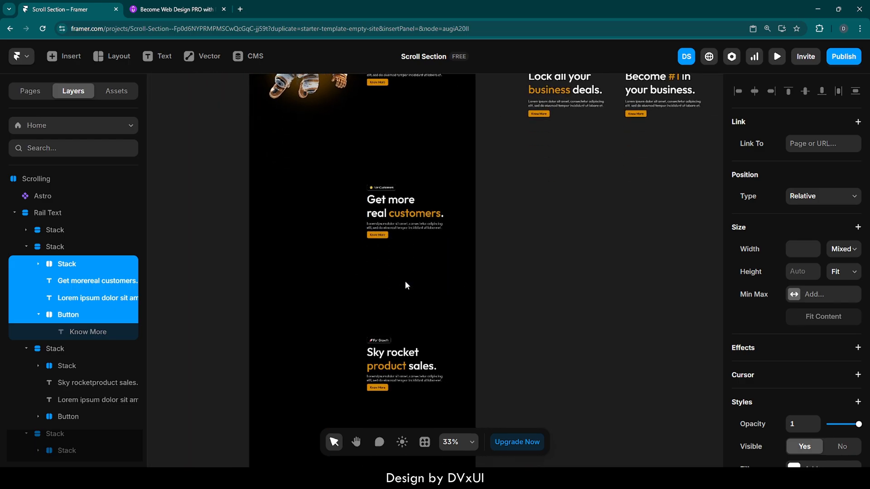
scroll(405, 284, "up", 1)
left_click_drag(505, 101, 611, 217)
key("ctrl+x")
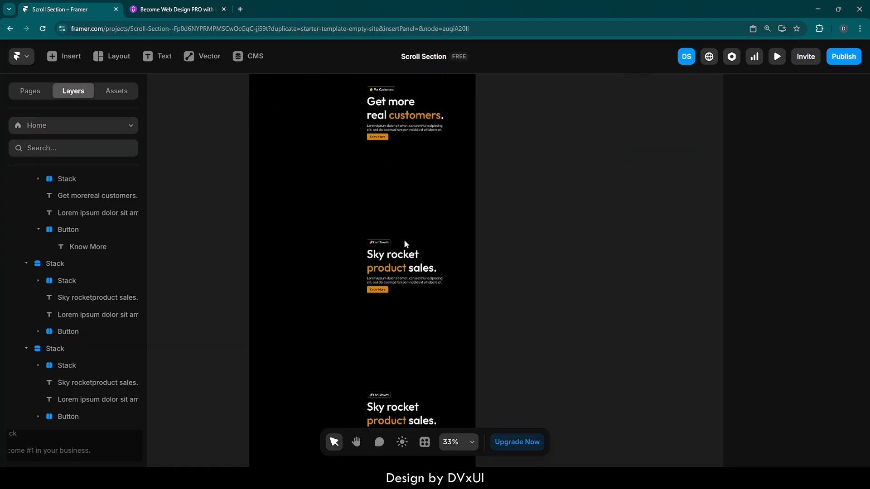
Replace the contents of the third Rail Text block with the cut "Lock all your business deals." elements.
left_click(427, 232)
left_click(53, 282)
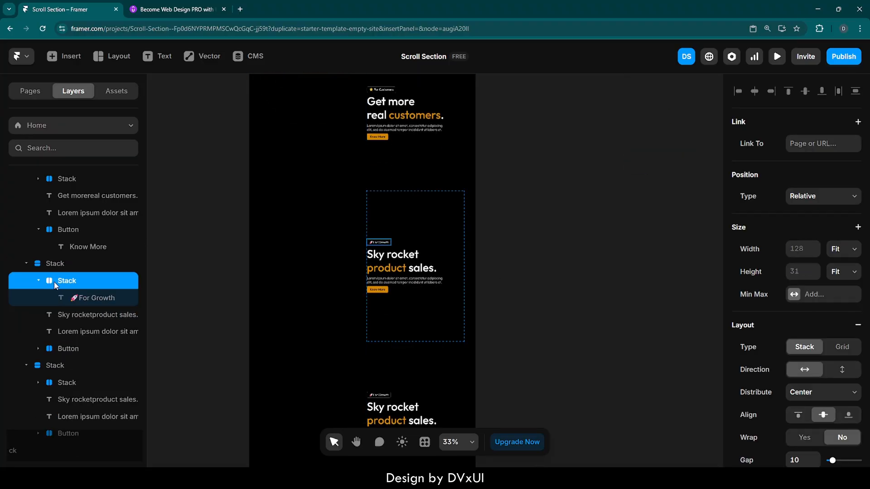
left_click(38, 280)
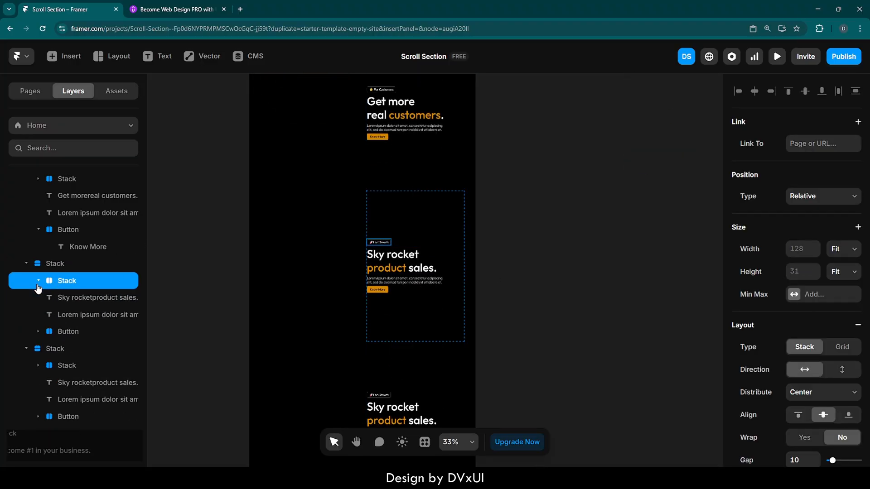
left_click(58, 331, "shift")
key("Delete")
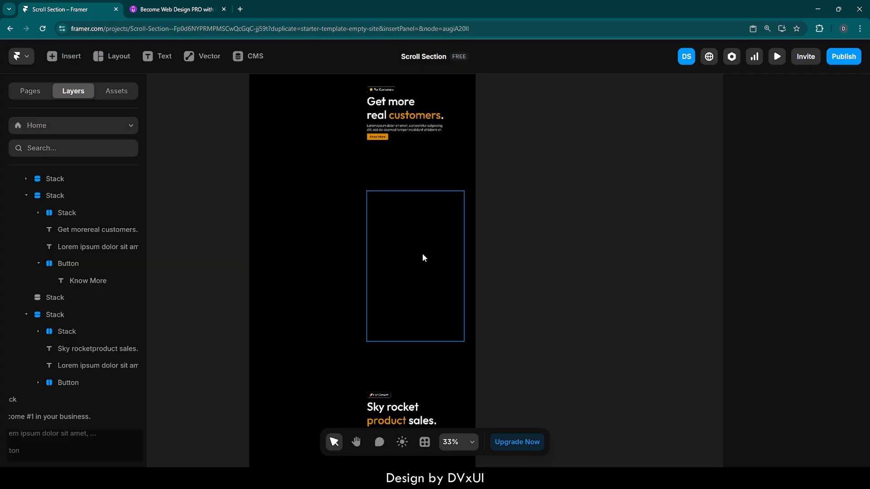
left_click(418, 253)
key("ctrl+v")
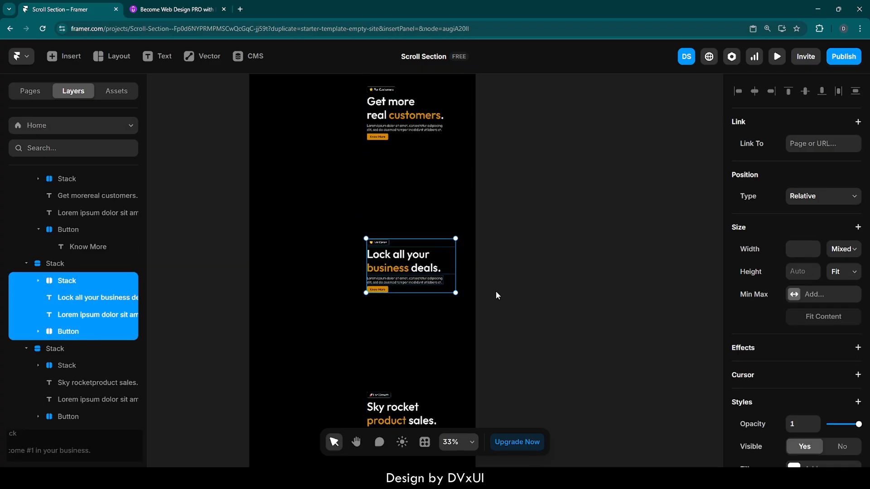
Cut the tag, heading, paragraph and button of the "Become #1 in your business." block outside the page.
scroll(495, 291, "right", 5)
scroll(495, 291, "up", 4)
left_click_drag(376, 134, 488, 240)
key("ctrl+x")
scroll(394, 259, "left", 5)
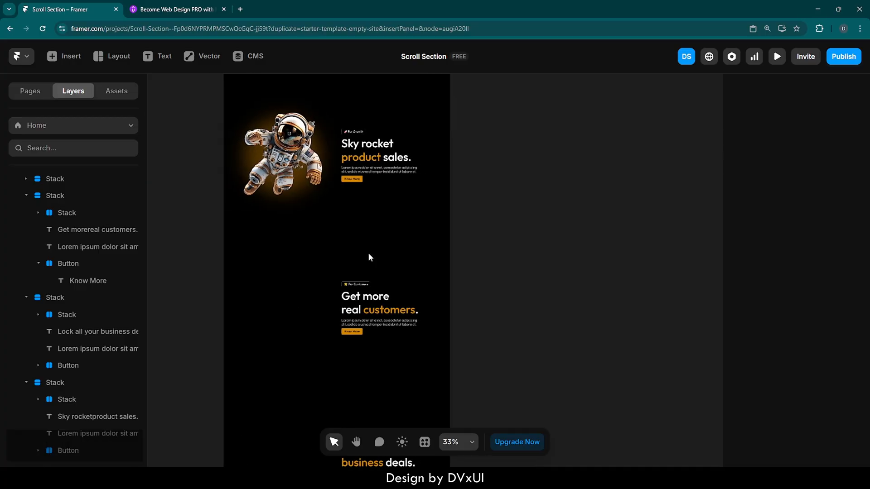
Replace the contents of the fourth Rail Text block with the cut "Become #1 in your business." elements.
scroll(370, 257, "down", 6)
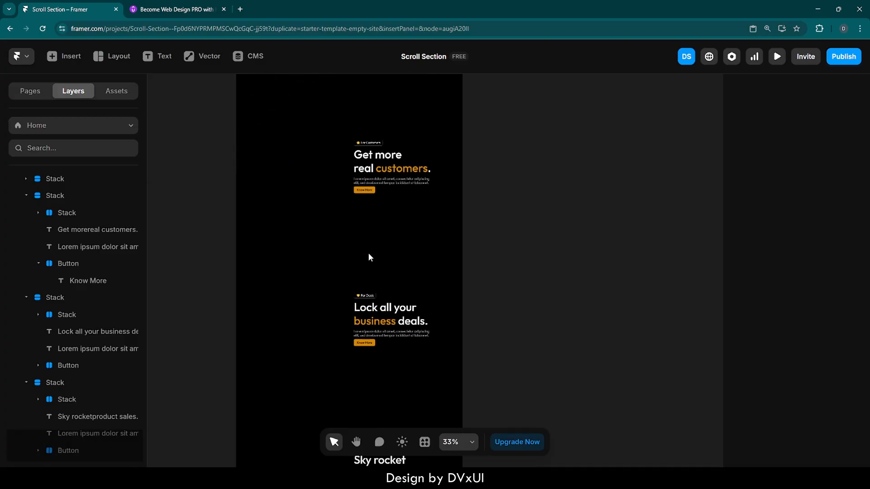
left_click(412, 298)
left_click(368, 305)
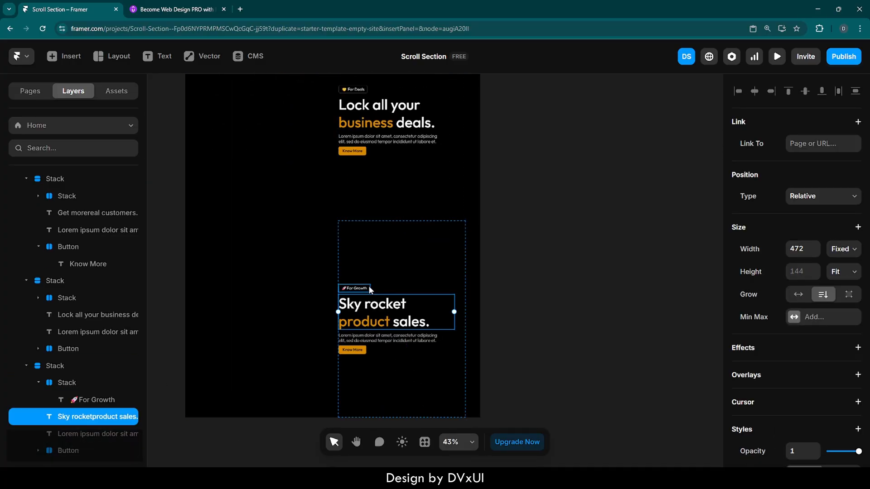
left_click(368, 286, "shift")
left_click(380, 343, "shift")
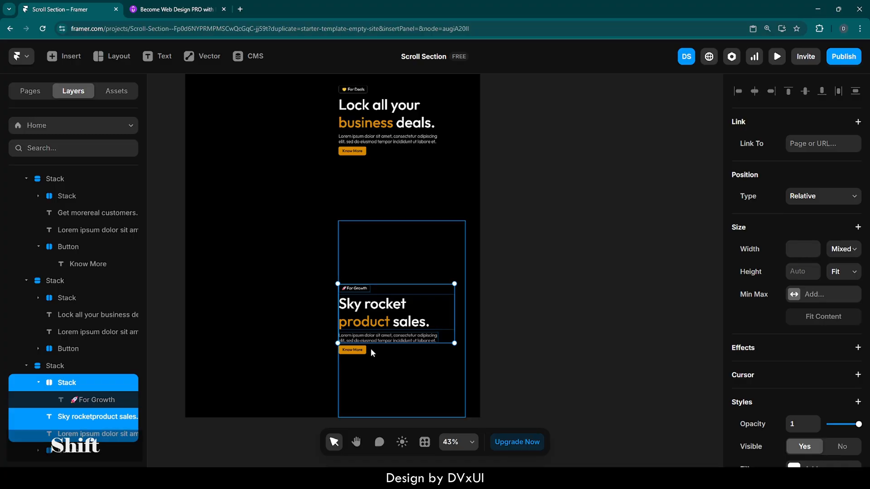
left_click(364, 352, "shift")
key("Delete")
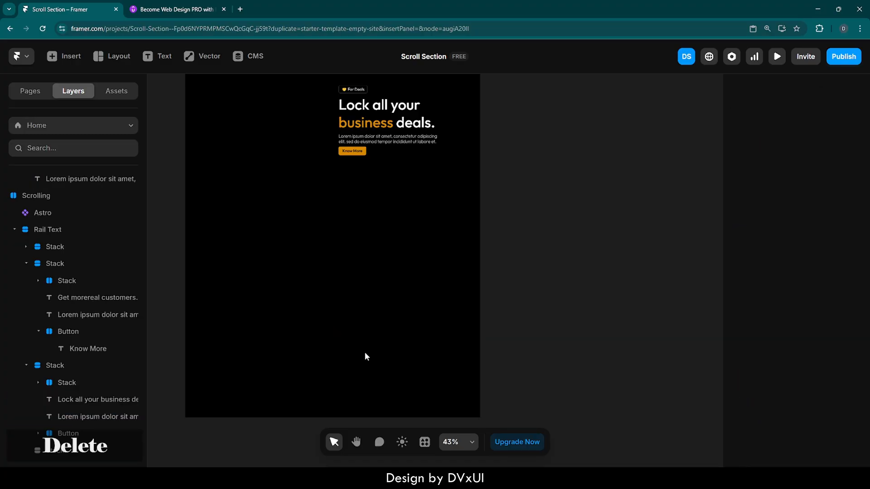
left_click(365, 347)
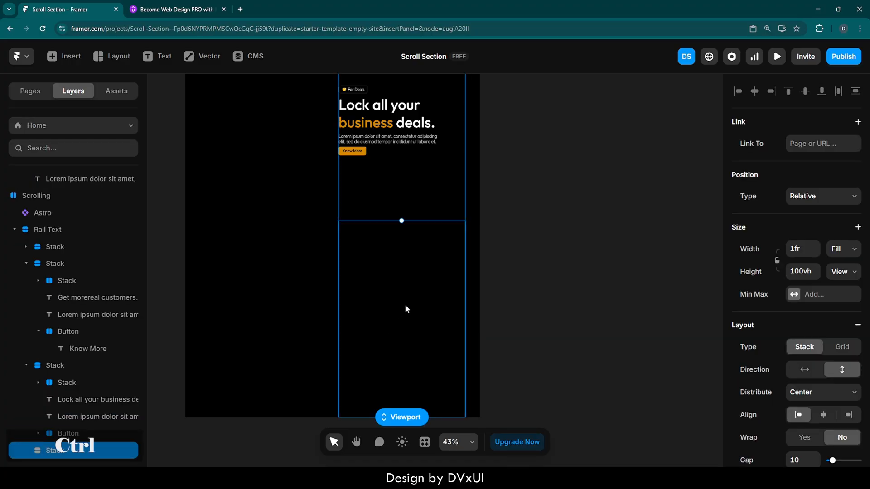
key("ctrl+v")
left_click(506, 300)
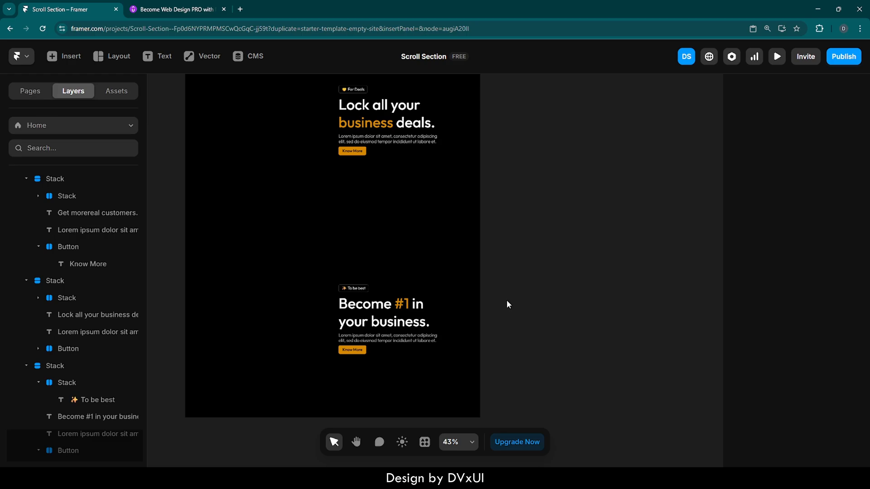
Preview the desktop page and check the sticky astronaut beside all four scrolling text blocks down to the page's end.
scroll(506, 299, "down", 1)
scroll(506, 300, "left", 2)
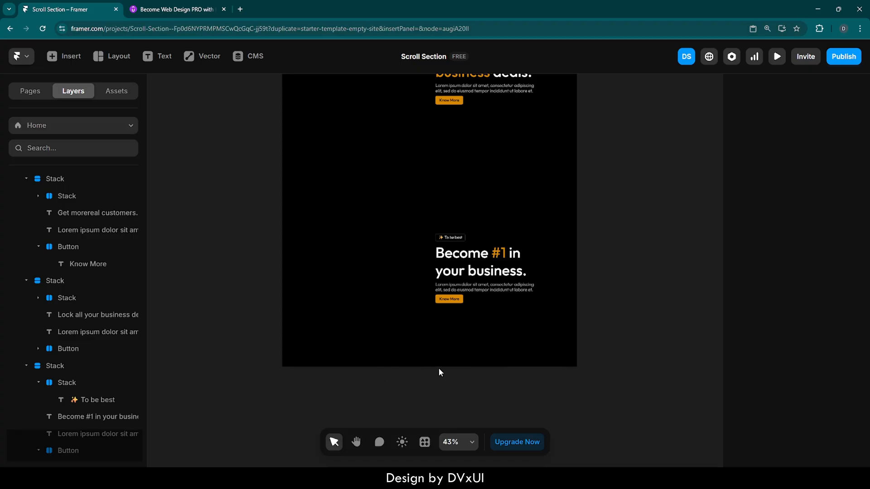
scroll(439, 371, "up", 8)
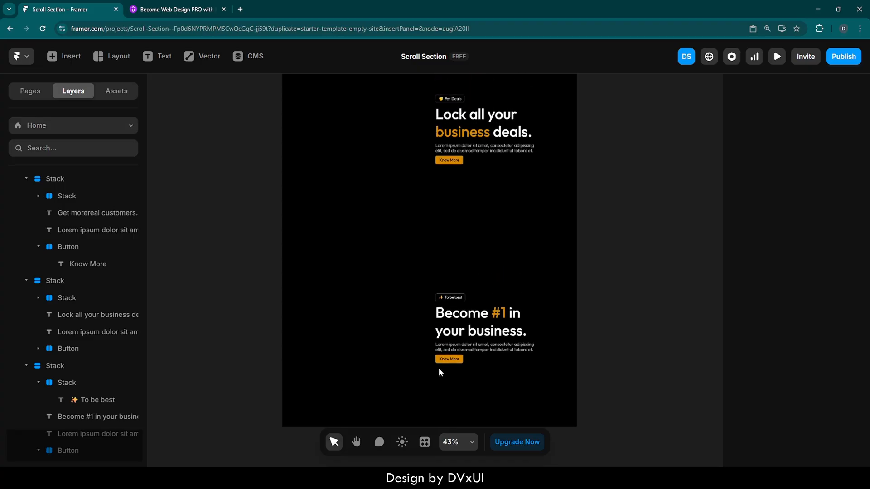
scroll(438, 372, "up", 6)
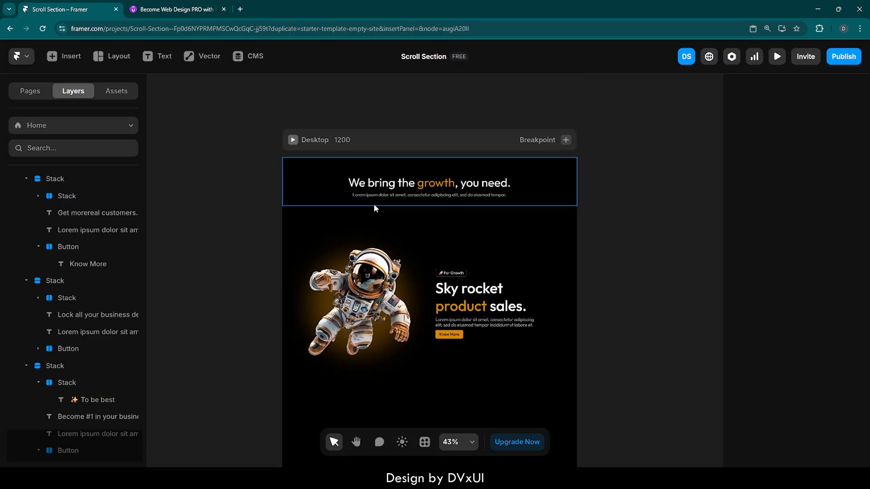
left_click(293, 140)
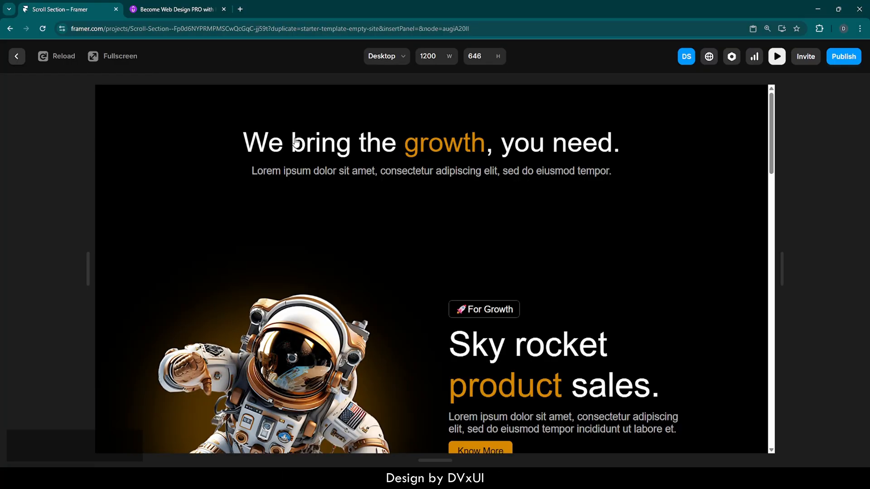
scroll(633, 268, "down", 5)
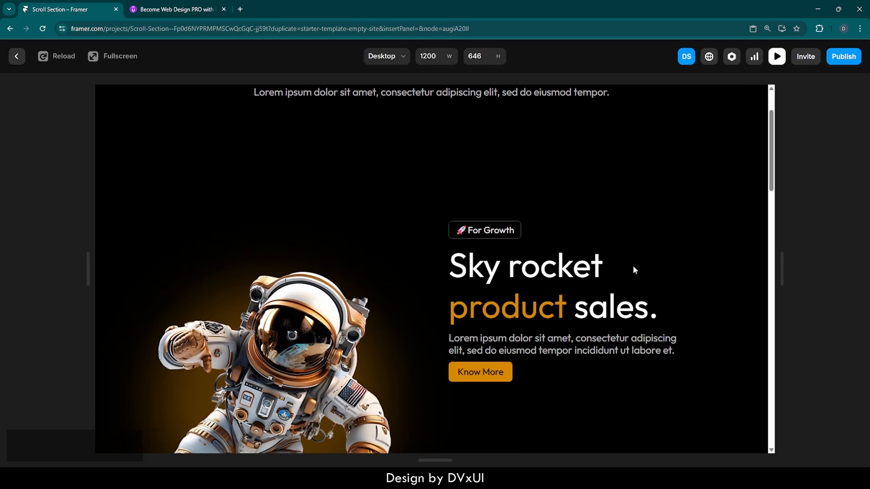
scroll(633, 270, "down", 7)
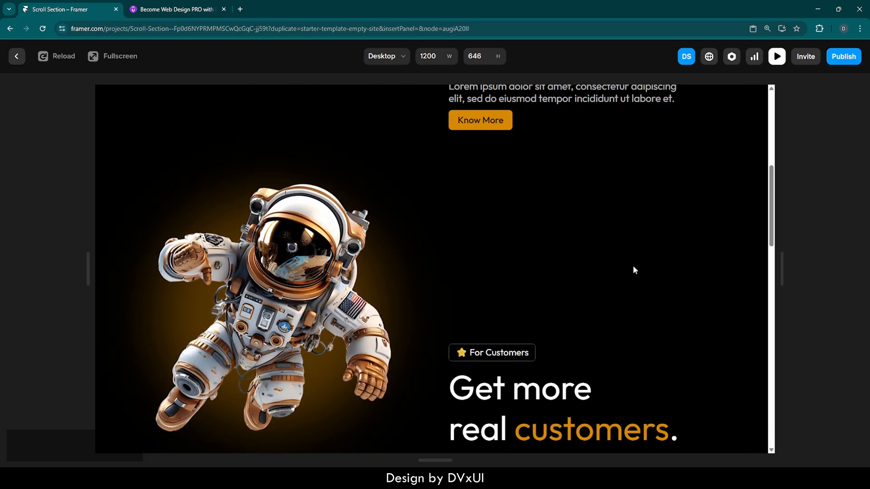
scroll(633, 270, "down", 10)
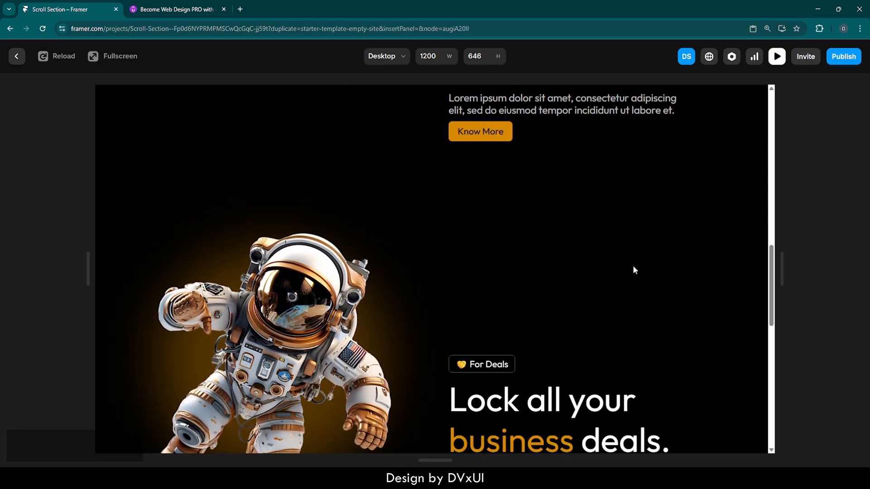
scroll(633, 270, "down", 7)
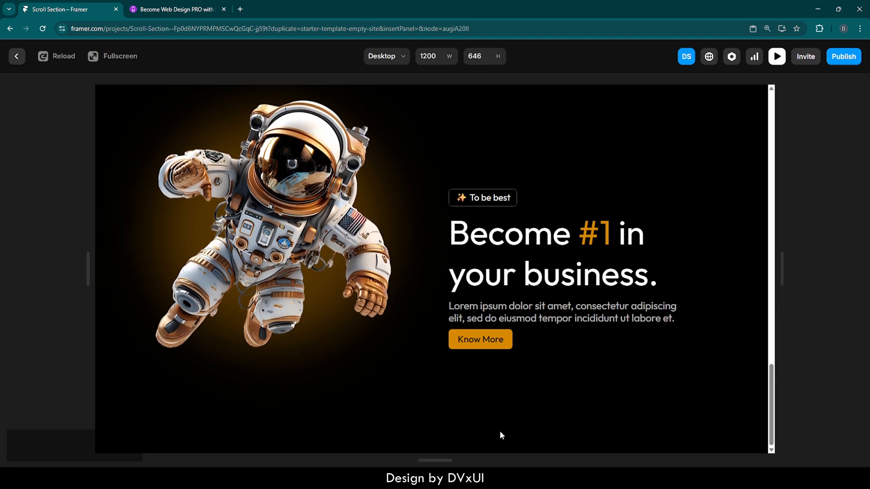
left_click(19, 56)
Set the height of the Main stack to a fixed 3800 to make empty space below the last text block.
scroll(450, 308, "down", 5)
scroll(450, 308, "down", 3)
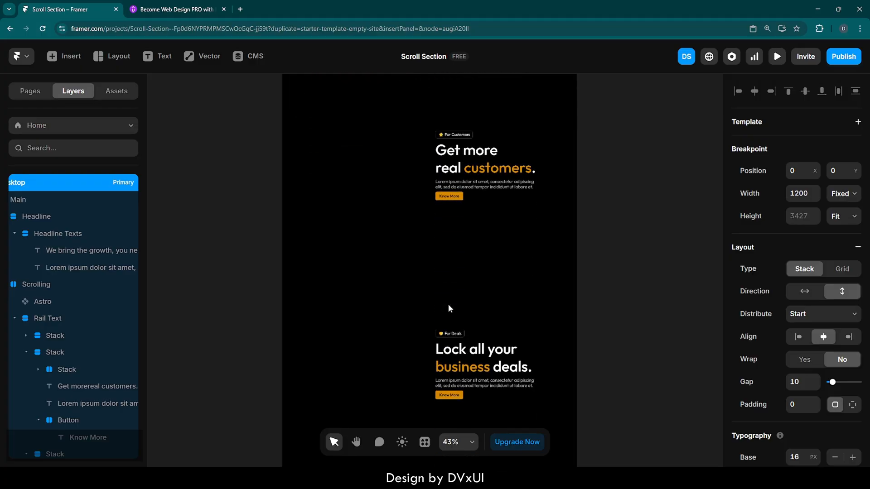
scroll(363, 301, "down", 1)
scroll(28, 286, "left", 2)
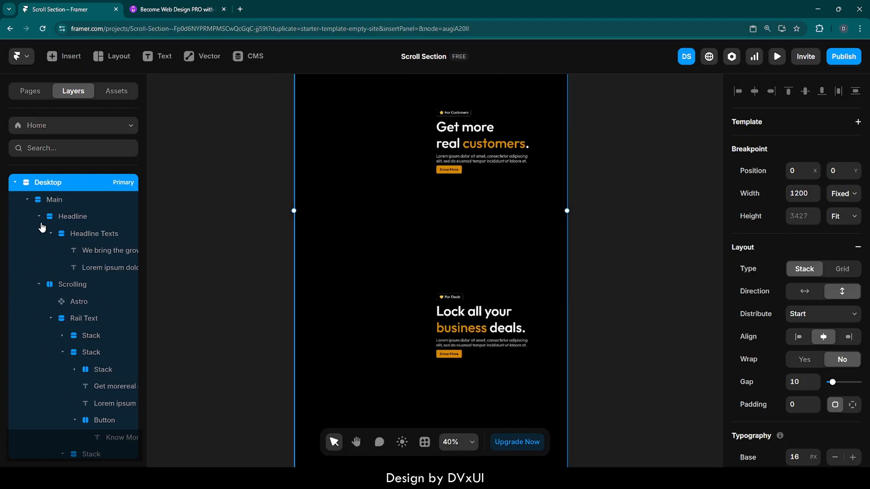
left_click(56, 199)
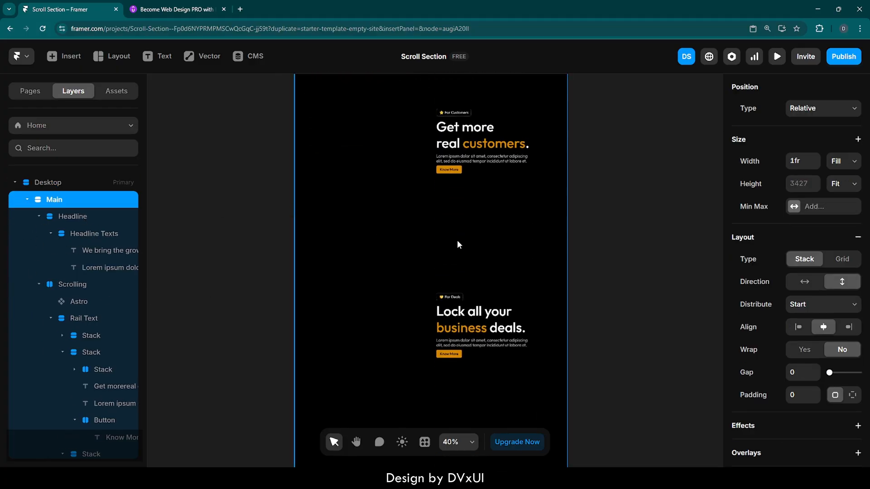
left_click(805, 185)
type("3800")
key("Return")
scroll(495, 271, "down", 5)
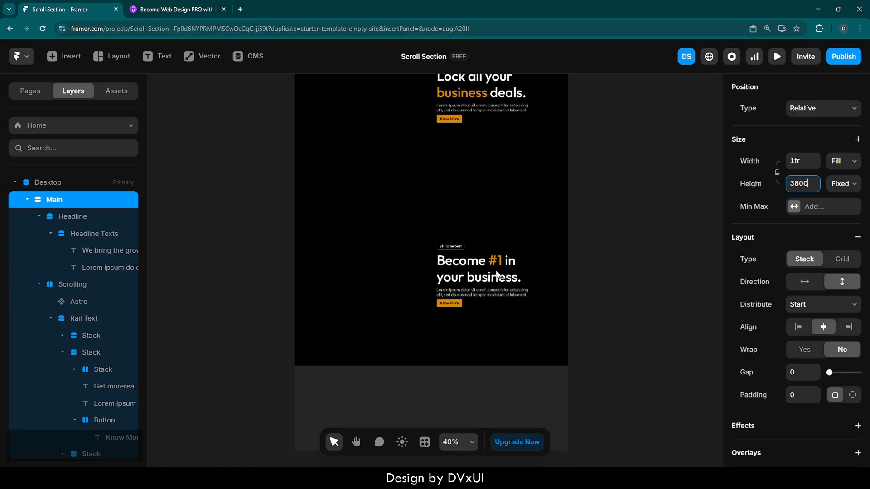
scroll(495, 273, "down", 2)
scroll(383, 309, "up", 5)
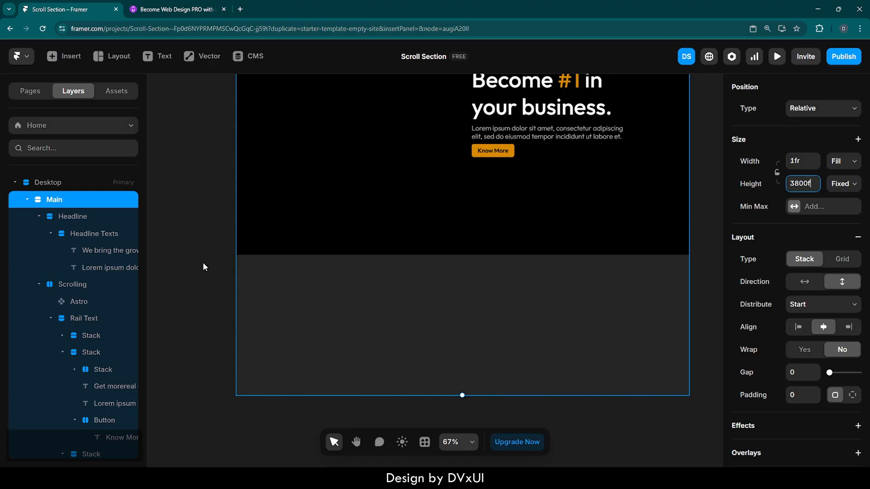
Draw a frame in Main's empty space below the Scrolling section, with its width set to Fill and height to 400.
left_click(218, 265)
key("f")
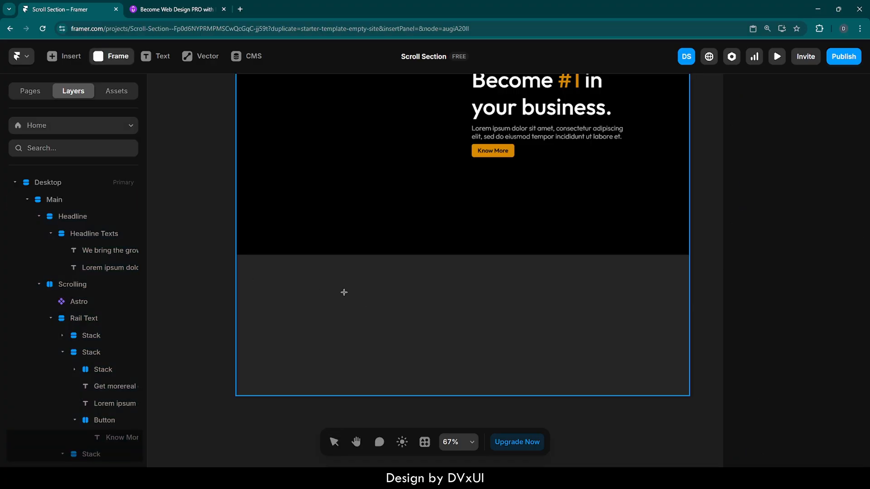
left_click_drag(344, 292, 525, 360)
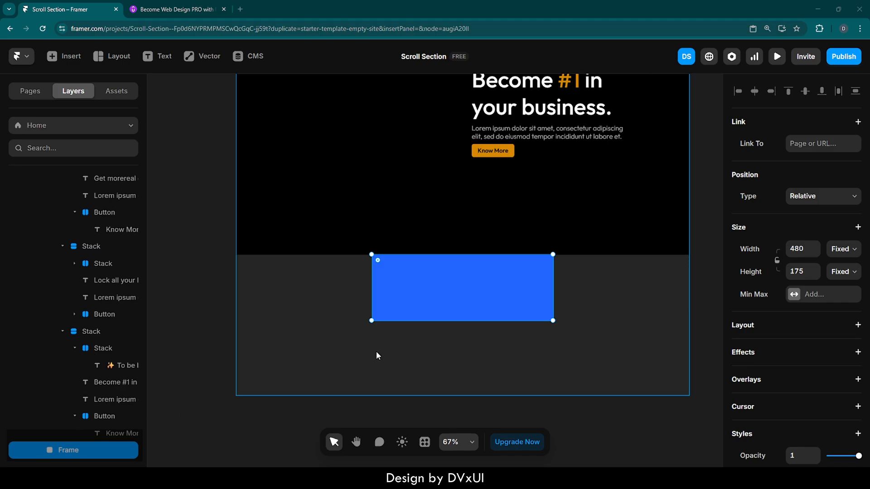
left_click(851, 251)
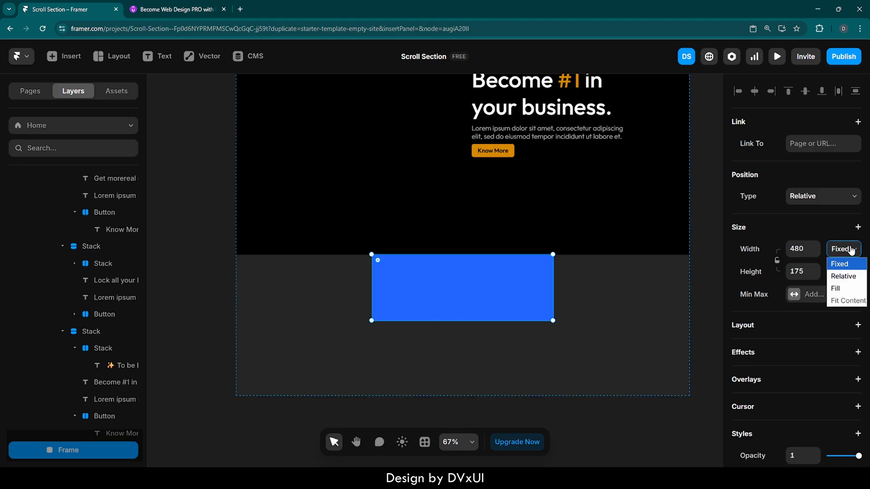
left_click(839, 289)
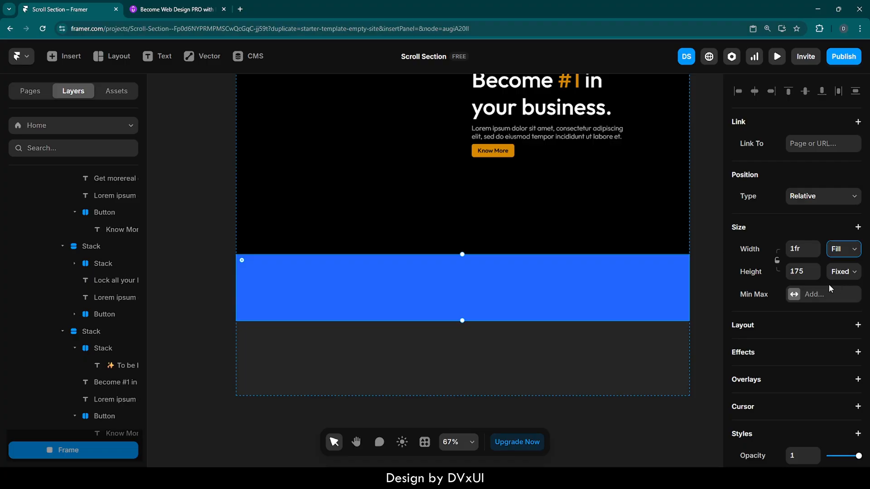
left_click(807, 275)
key("Return")
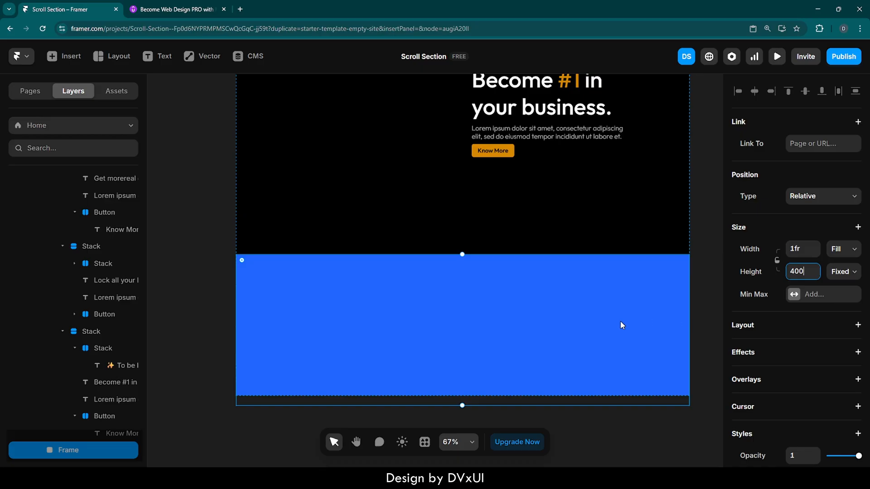
Set the height of the Main stack to Fit Content.
scroll(99, 208, "up", 5)
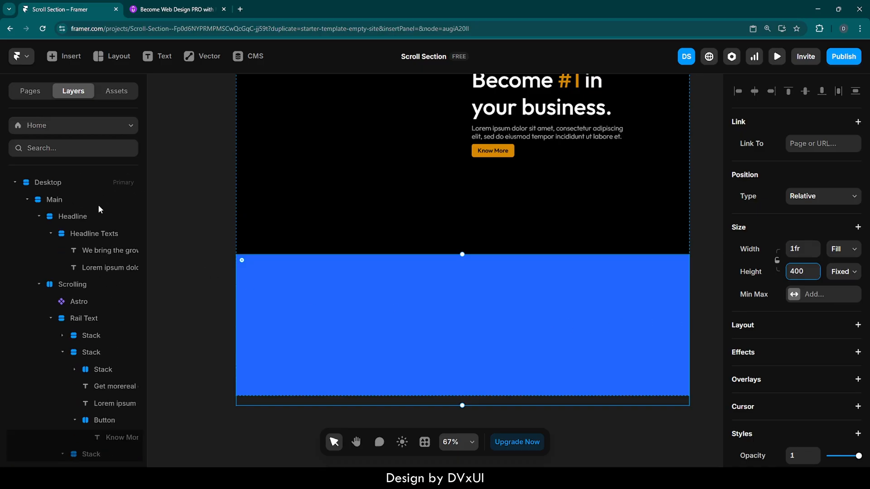
left_click(59, 203)
left_click(835, 192)
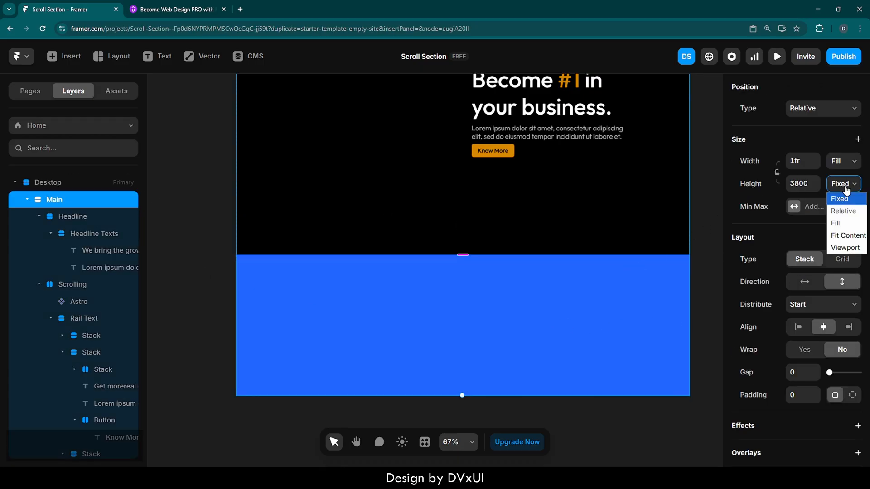
left_click(839, 236)
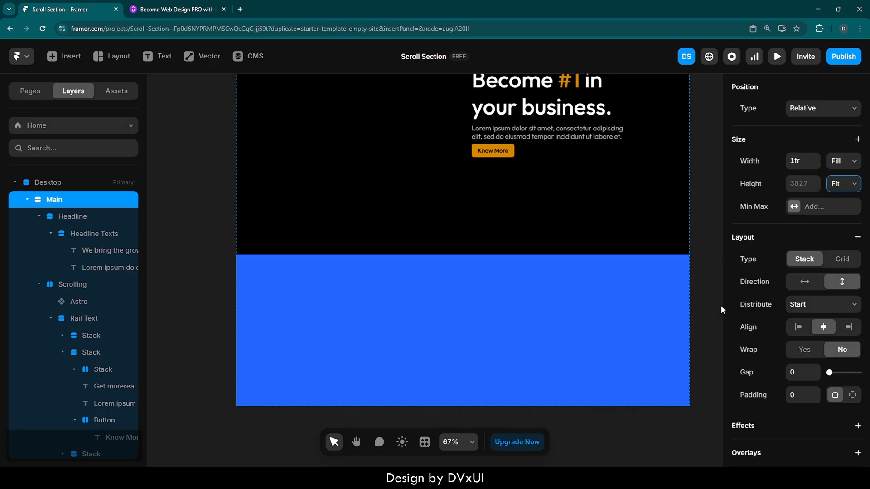
left_click(702, 314)
Set the fill colour of the new frame below the Scrolling section to 111111.
left_click(480, 287)
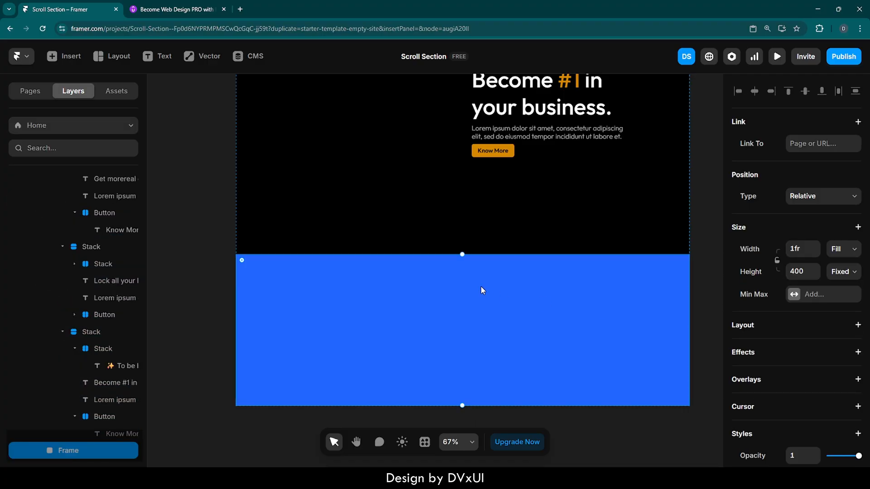
scroll(769, 355, "down", 5)
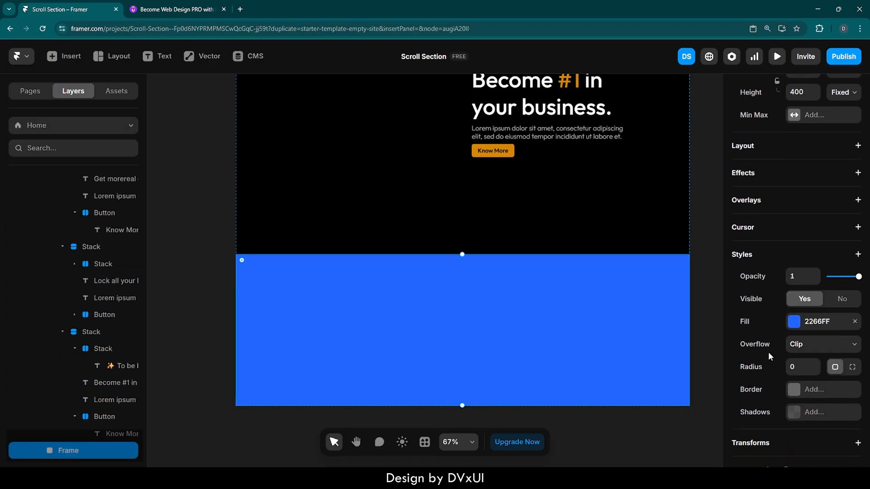
left_click(801, 311)
type("111111")
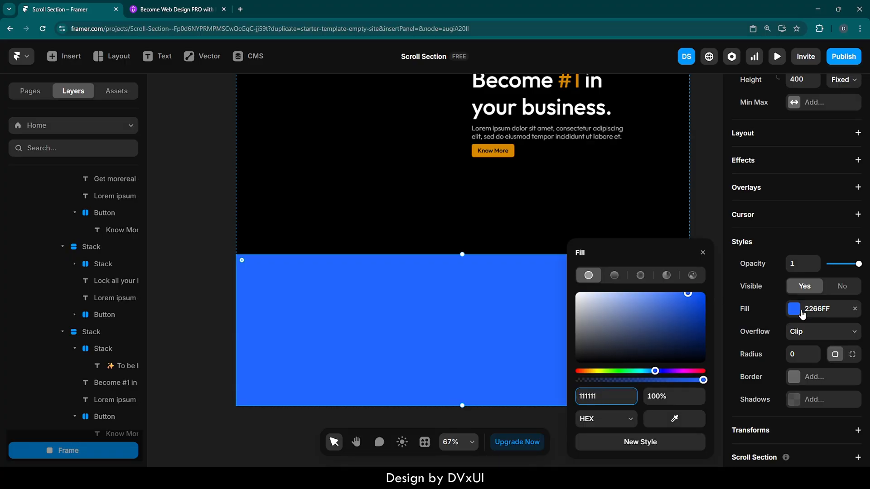
key("Return")
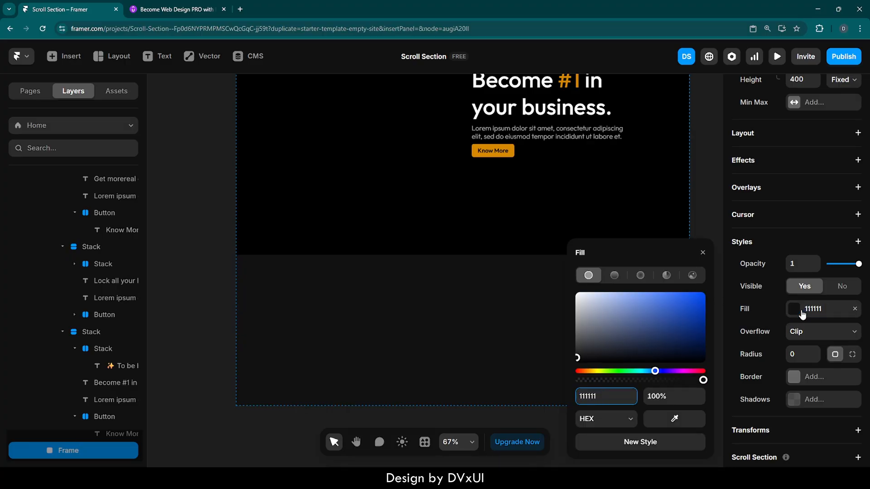
left_click(702, 253)
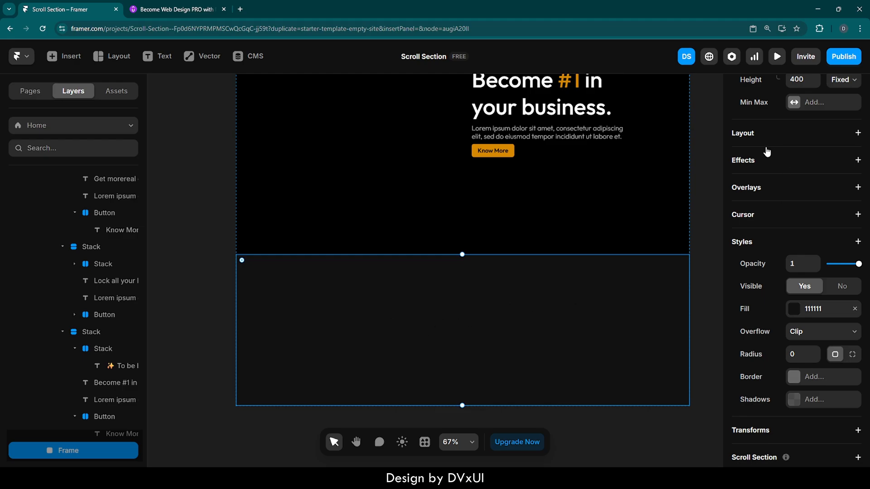
Add a stack layout to the dark frame and paste the "Your #1 partner in business." and "GrowthSpace.inc" texts into it.
left_click(743, 139)
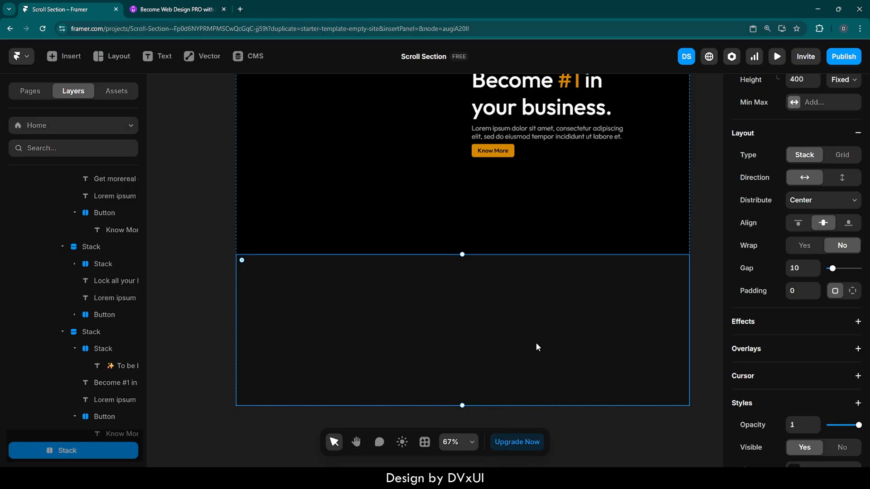
key("ctrl+v")
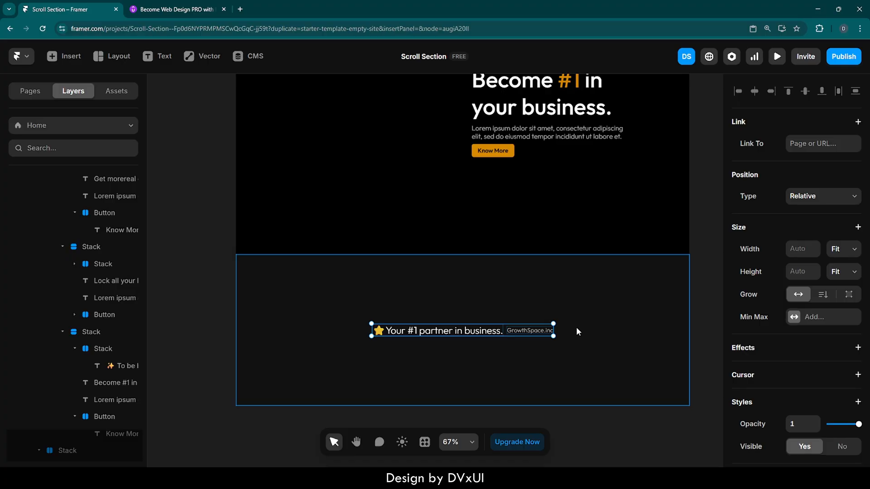
left_click(545, 354)
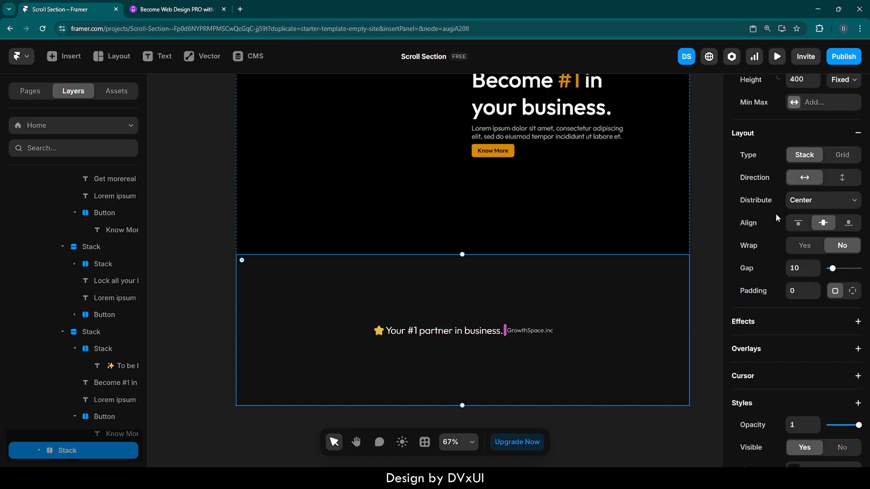
Set the dark footer stack's direction to vertical so its two closing texts sit one above the other.
left_click(841, 178)
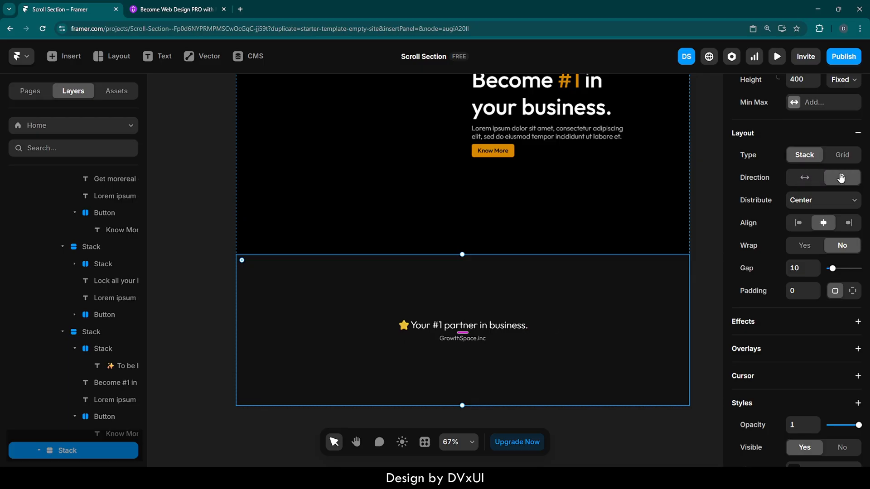
left_click(703, 243)
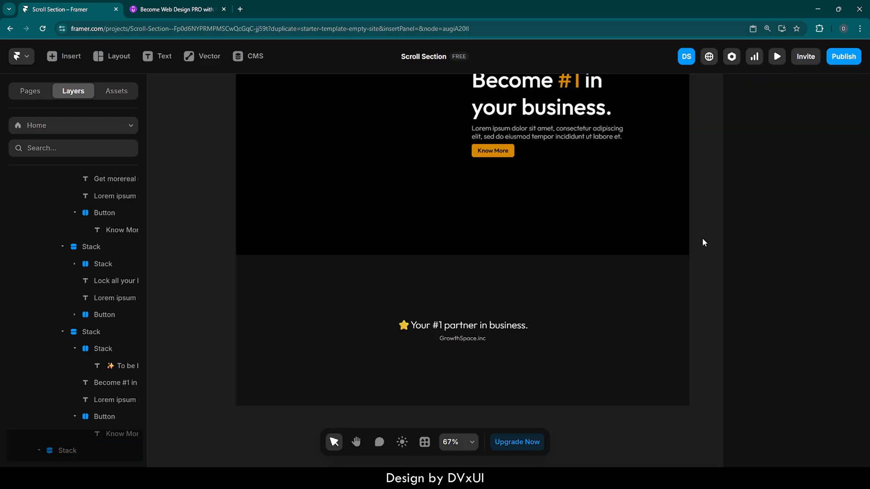
Preview the Desktop page and examine how the astronaut sticks beside the four text blocks down to the dark footer.
scroll(702, 242, "up", 5)
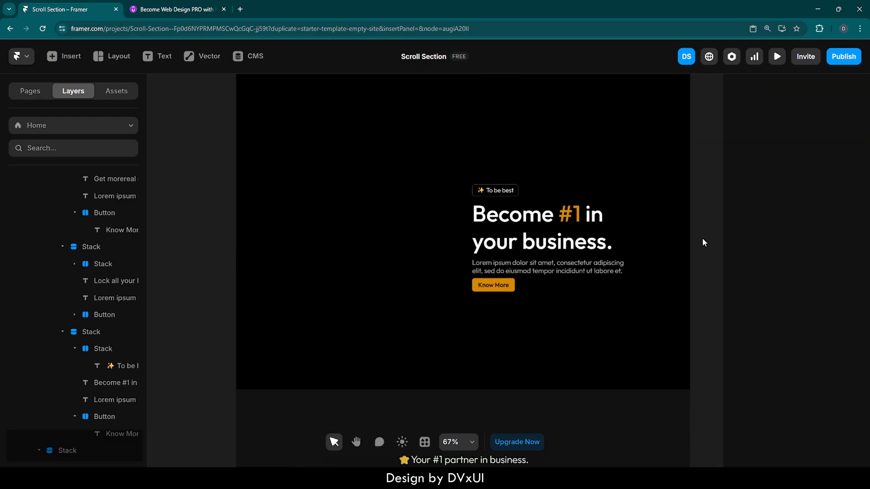
scroll(703, 240, "up", 10)
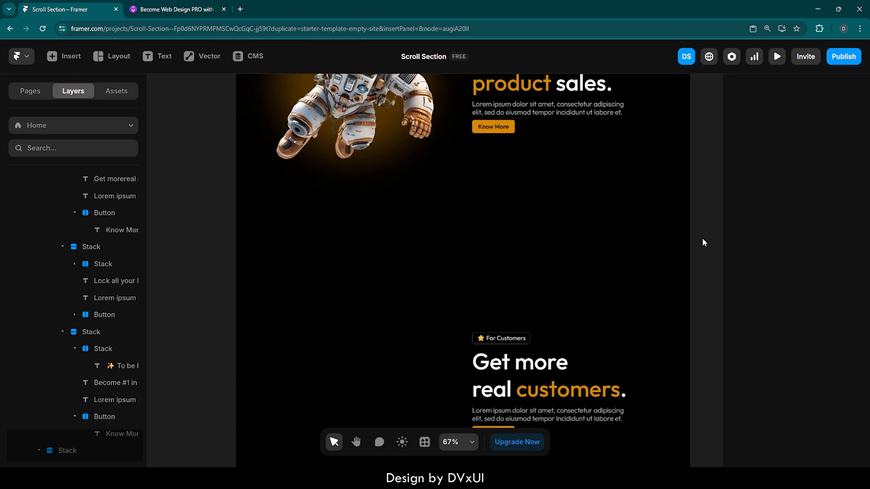
scroll(702, 238, "up", 3)
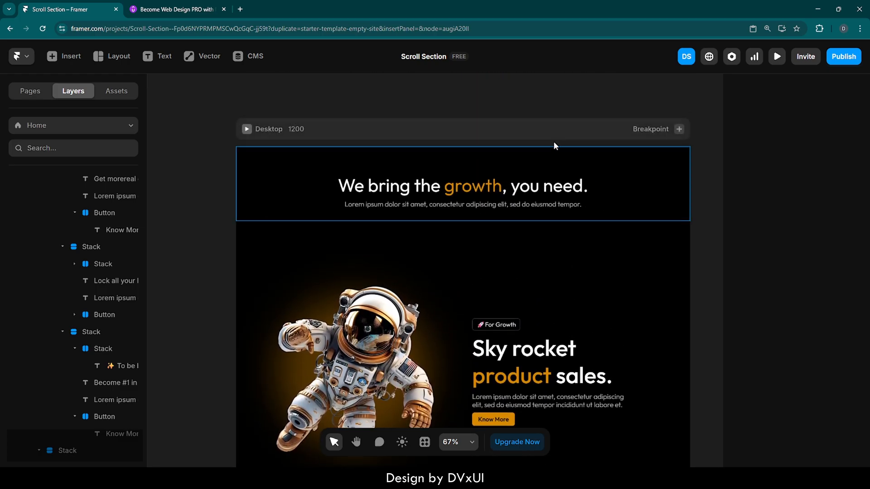
left_click(247, 129)
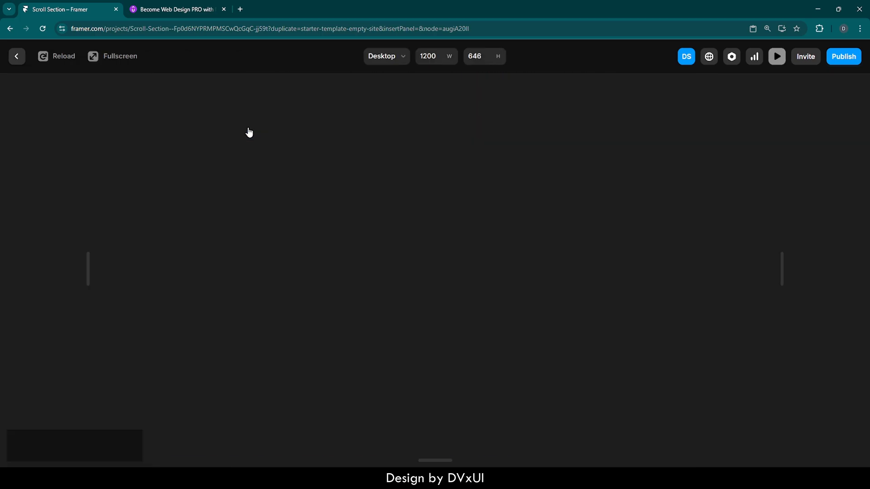
scroll(660, 271, "down", 3)
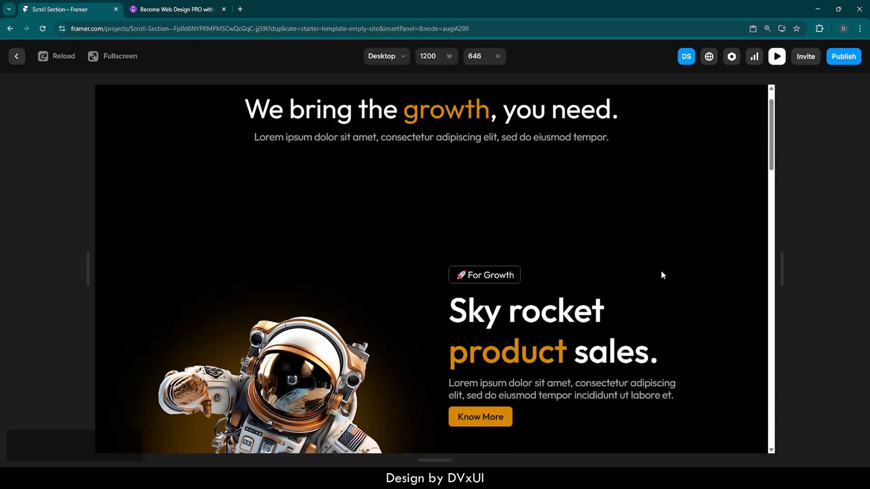
scroll(661, 271, "down", 5)
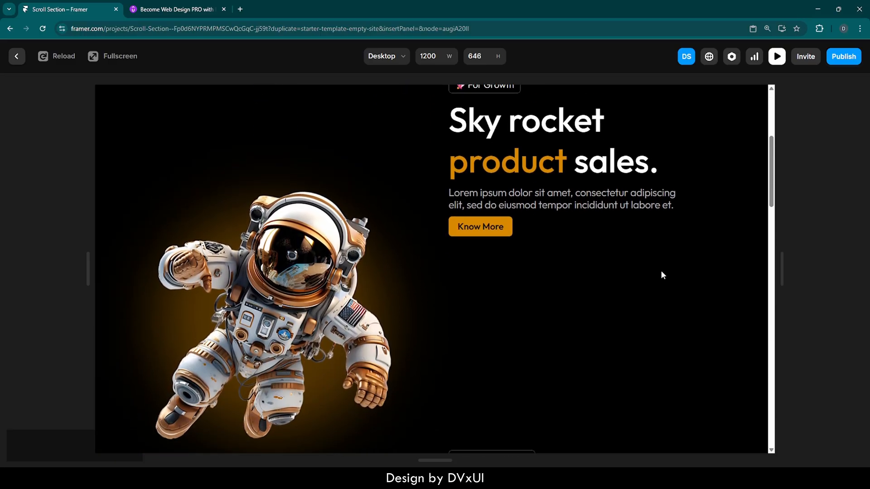
scroll(661, 272, "down", 5)
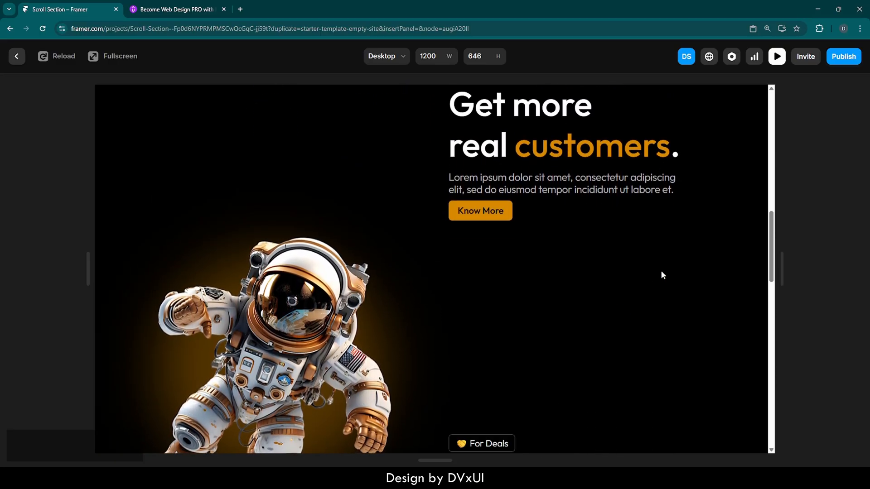
scroll(662, 271, "down", 5)
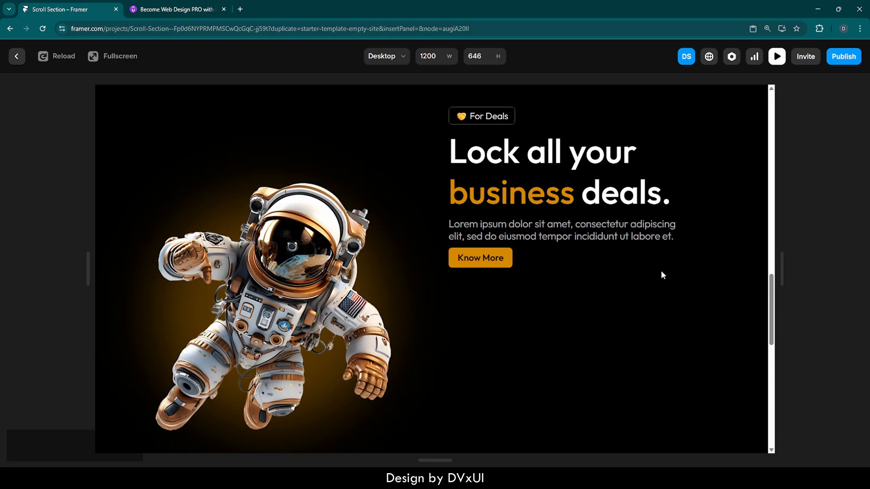
scroll(661, 272, "down", 5)
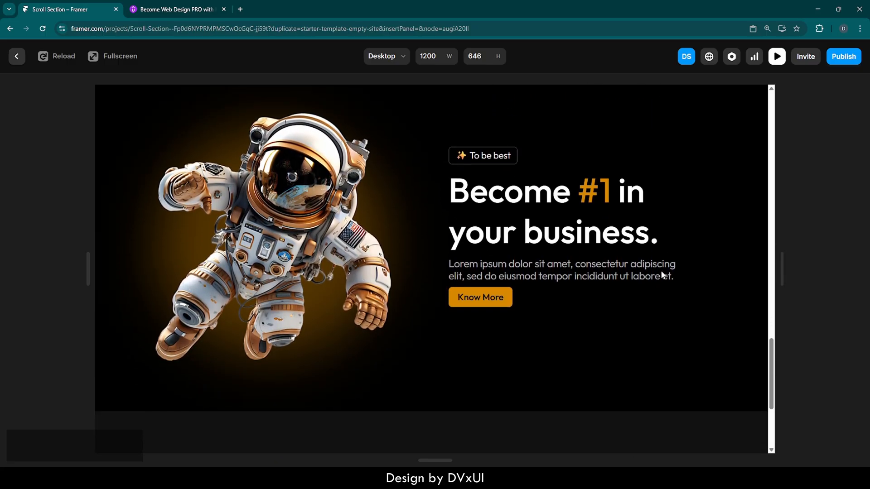
scroll(662, 272, "up", 5)
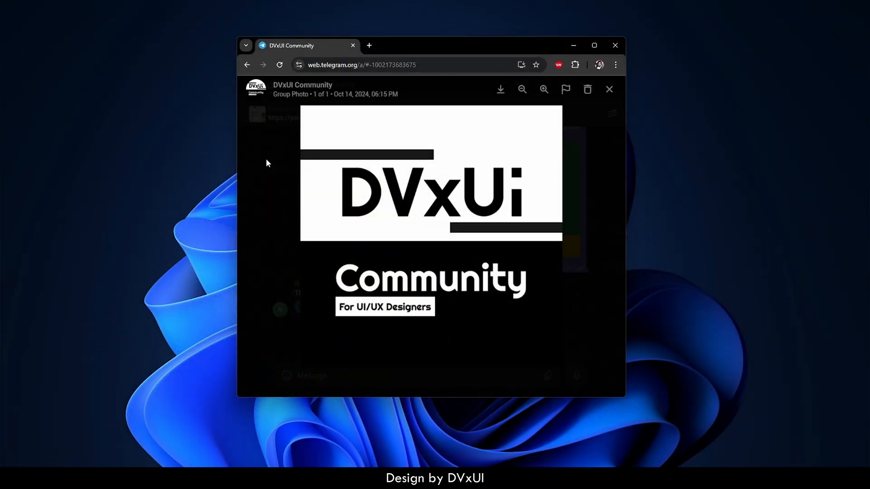
In Telegram Web, close the DVxUI Community group photo and look through the group's earlier messages.
left_click(267, 163)
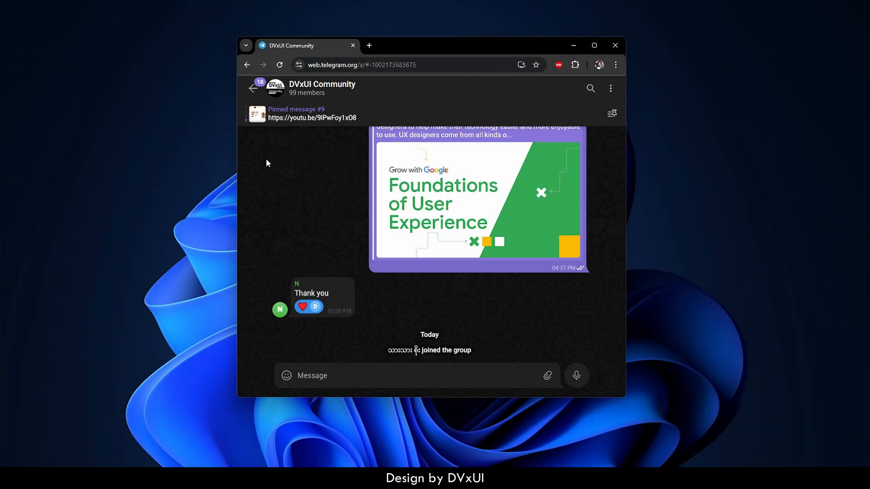
scroll(325, 168, "up", 10)
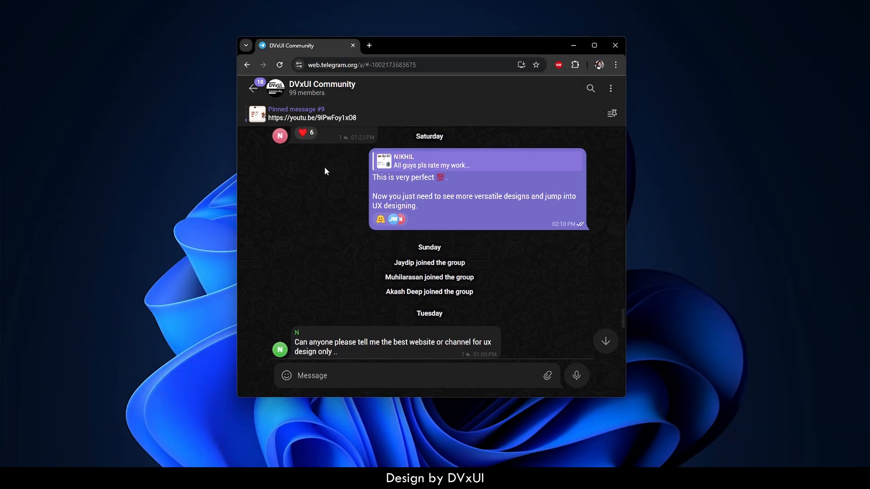
scroll(325, 171, "up", 5)
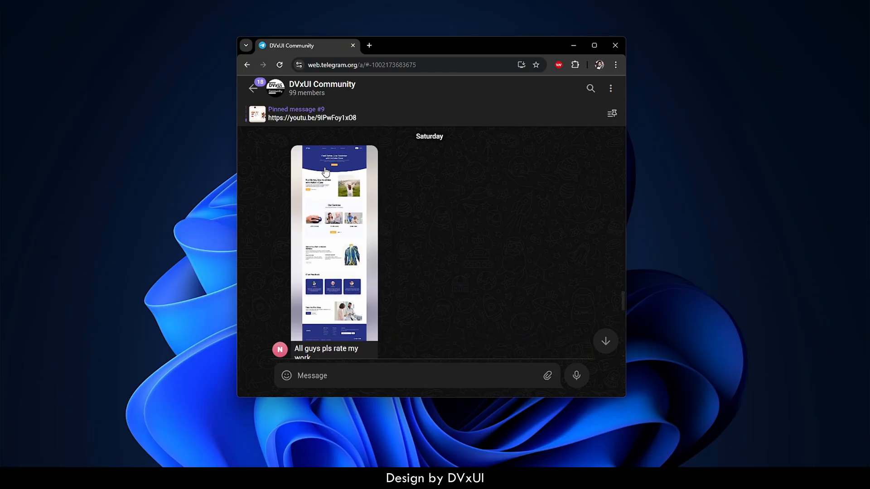
scroll(324, 171, "up", 5)
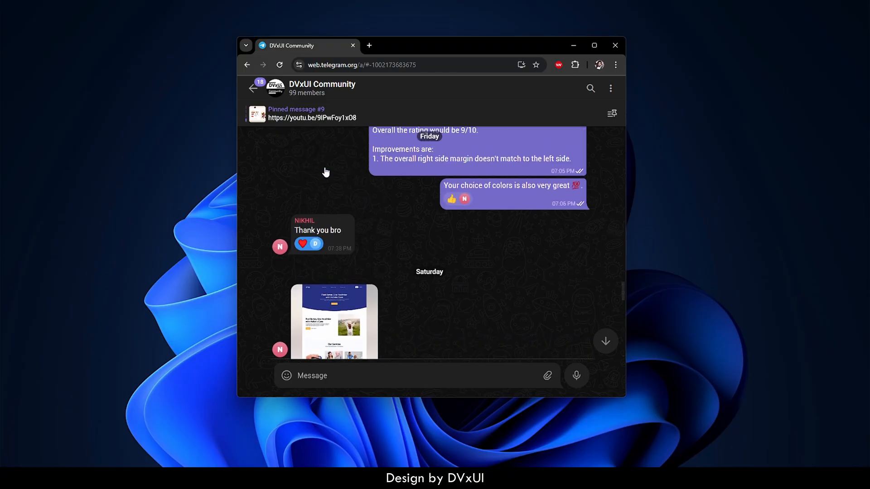
scroll(325, 172, "up", 3)
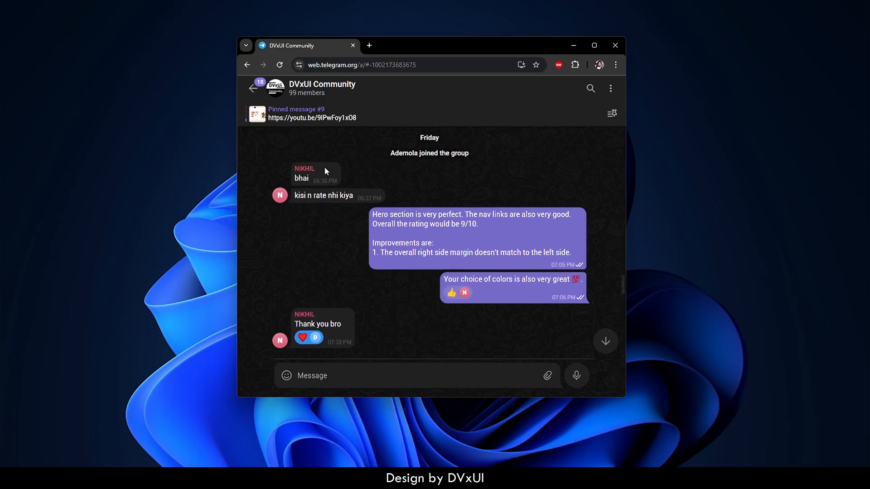